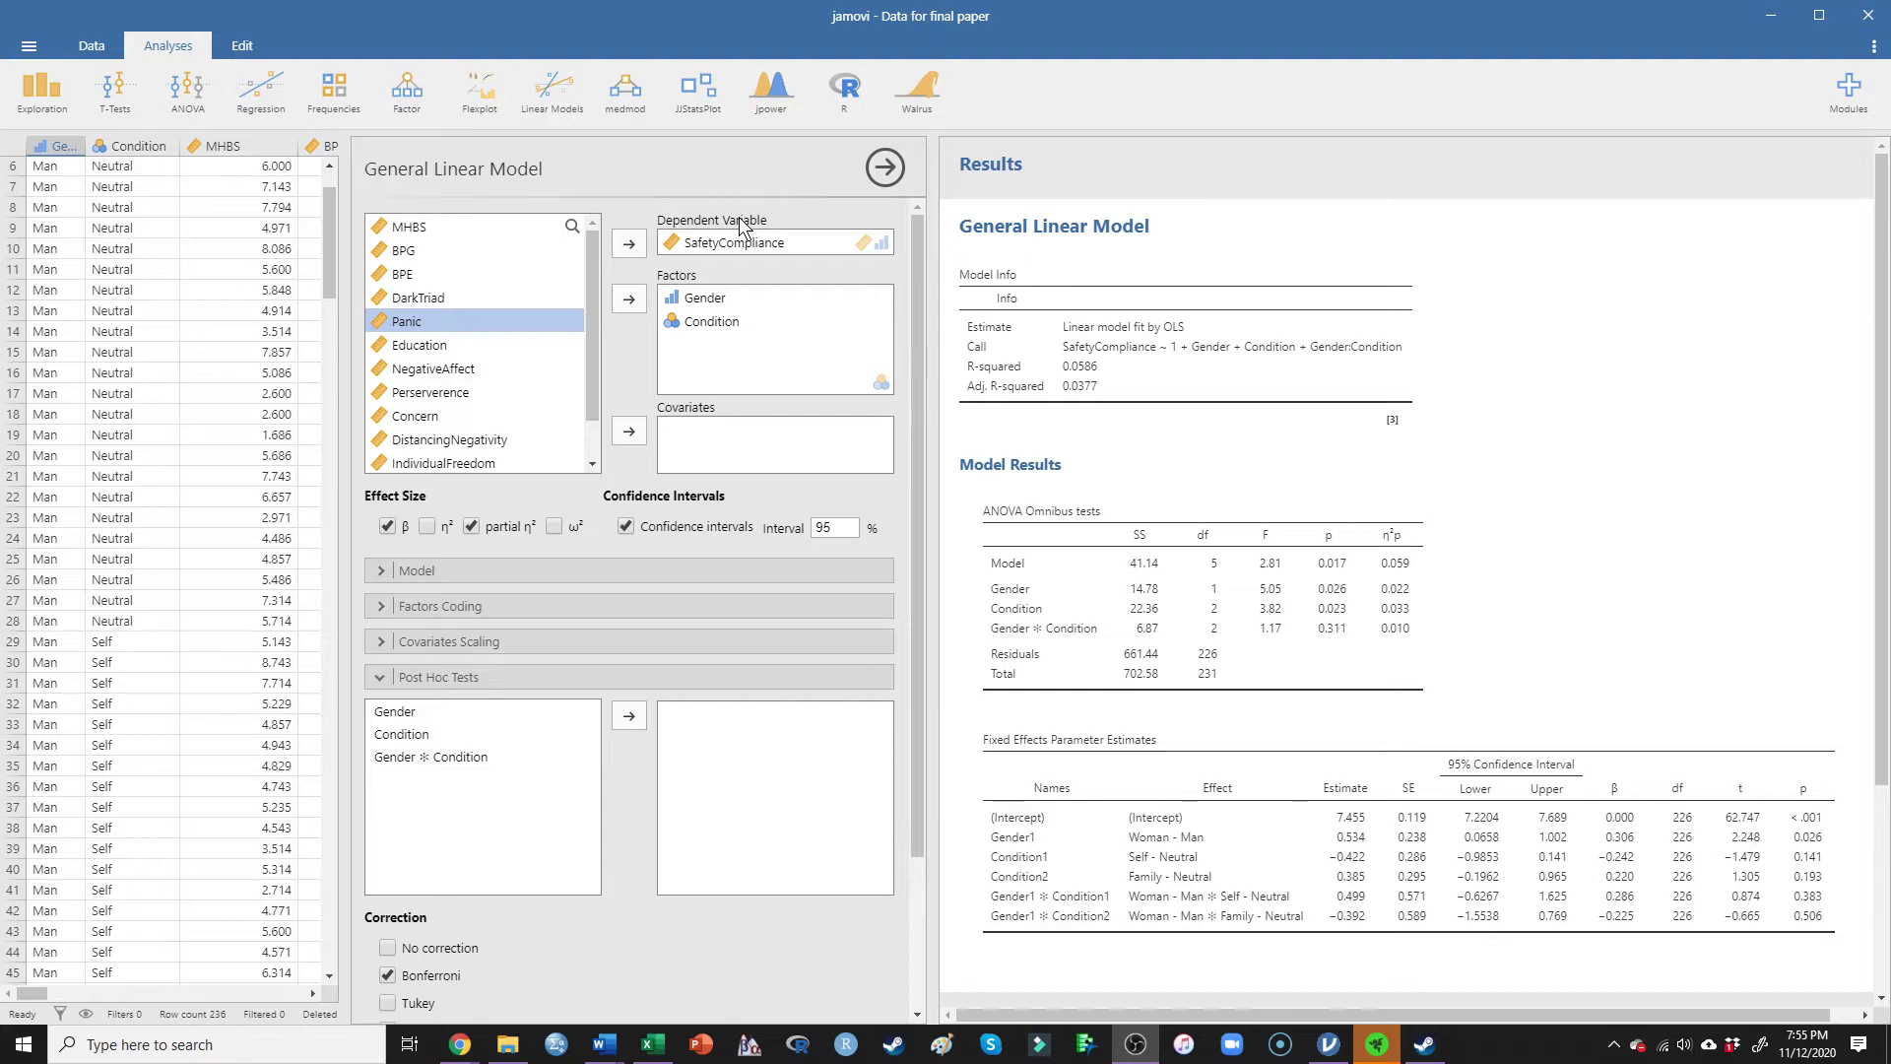
Step: Start a jamovi Descriptives analysis of SafetyCompliance and Panic, split by Gender and Condition
{"action": "left_click", "coordinate": [55, 97]}
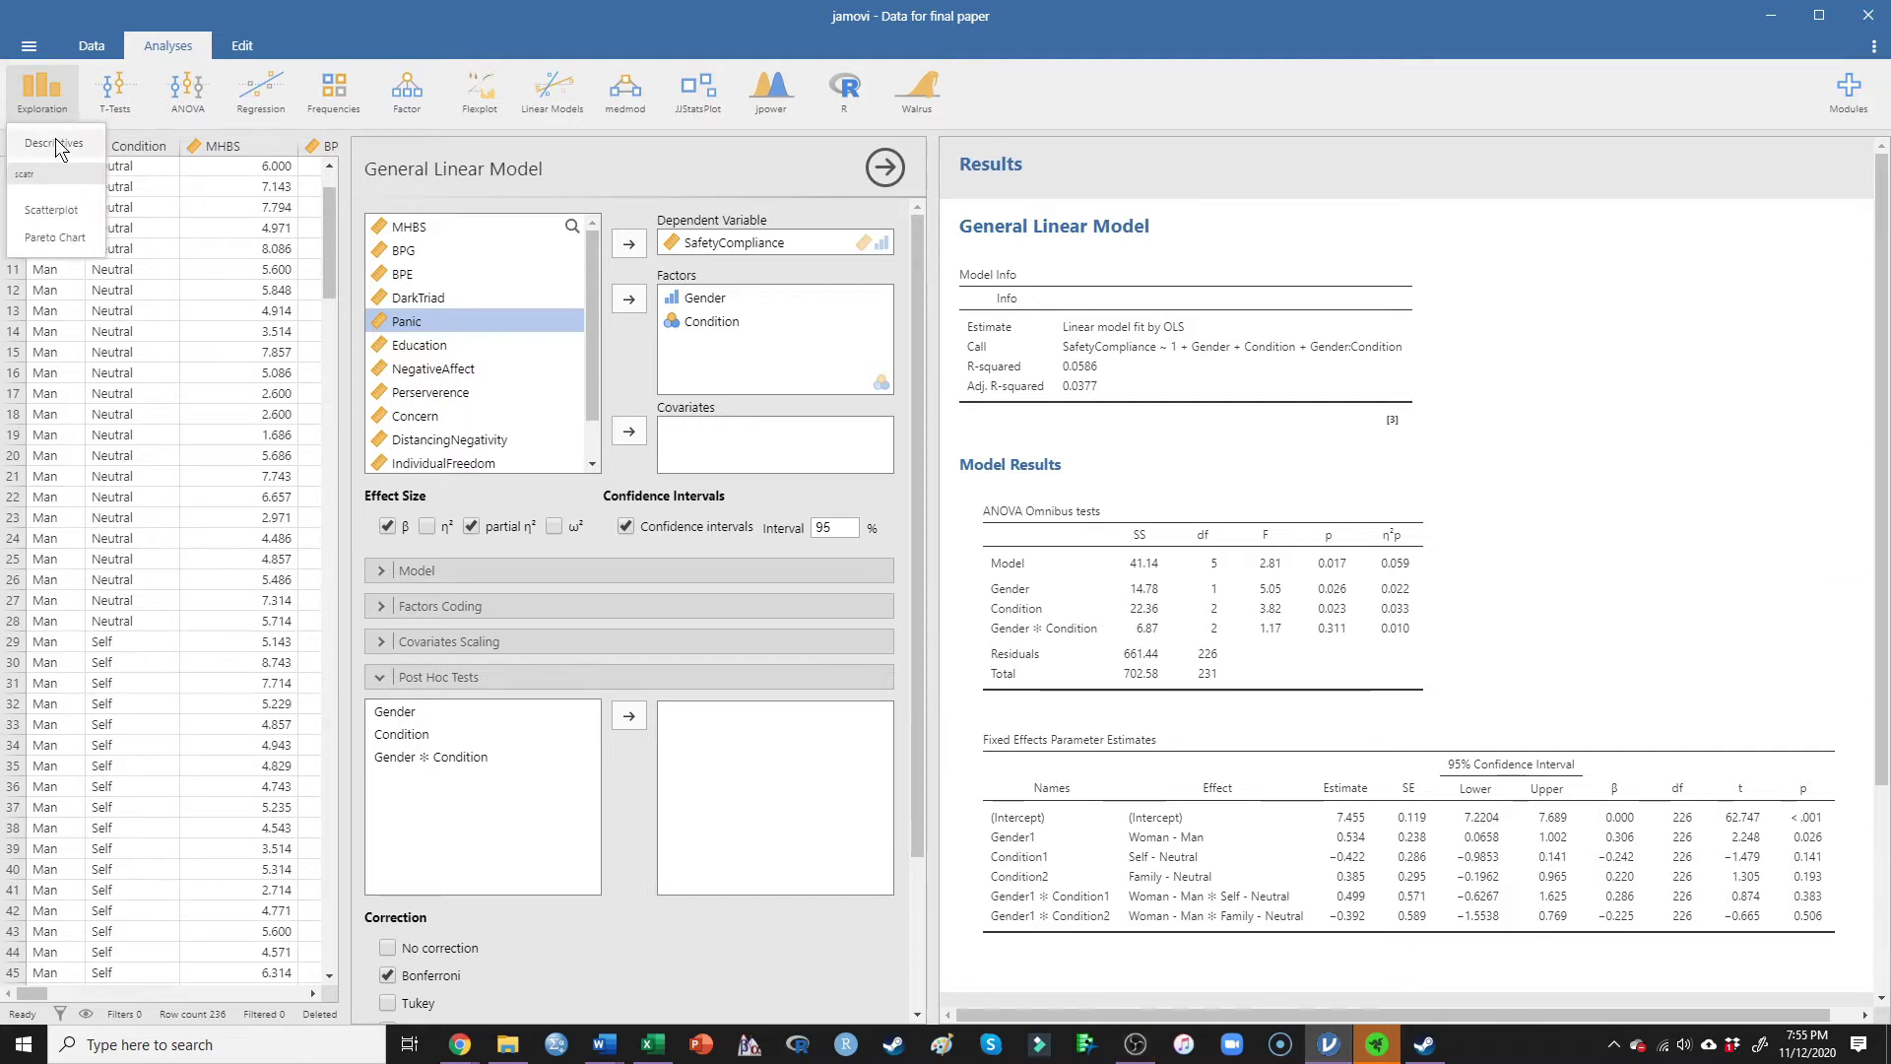
{"action": "left_click", "coordinate": [57, 142]}
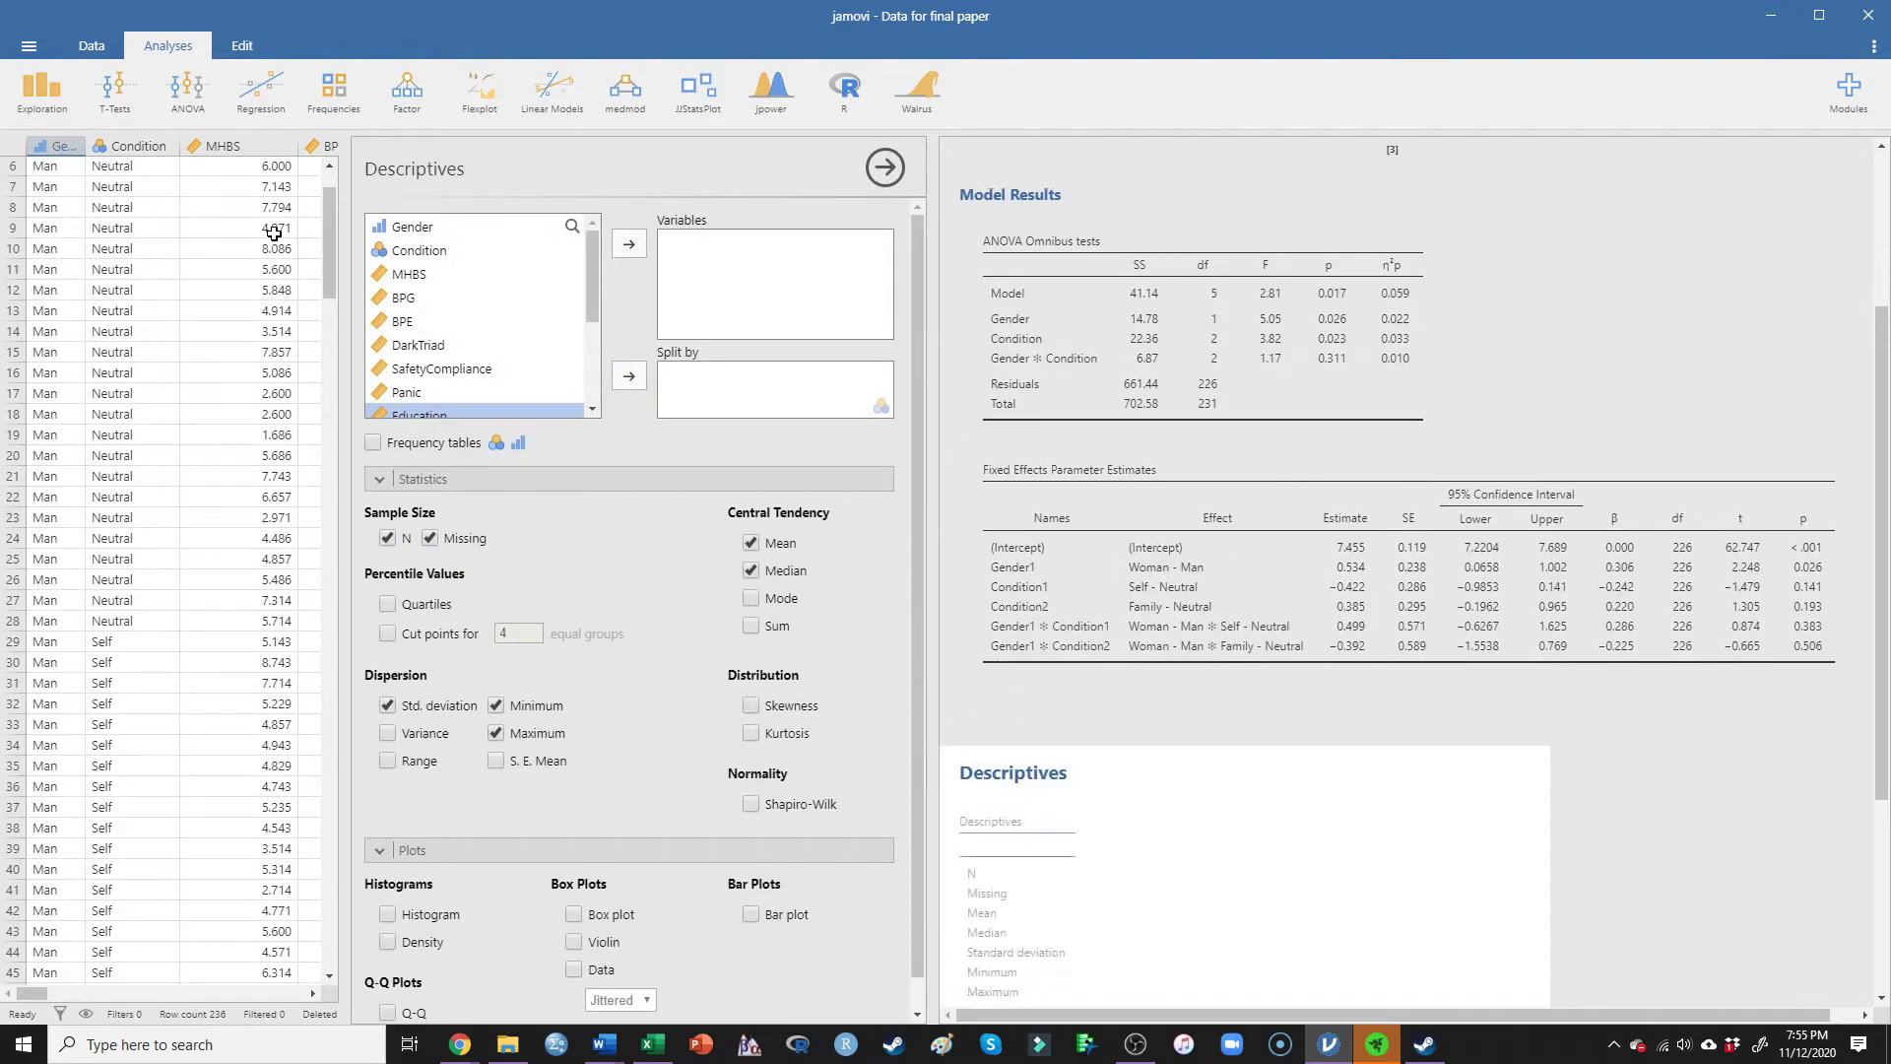
{"action": "left_click", "coordinate": [423, 227]}
{"action": "left_click", "coordinate": [435, 248], "text": "shift"}
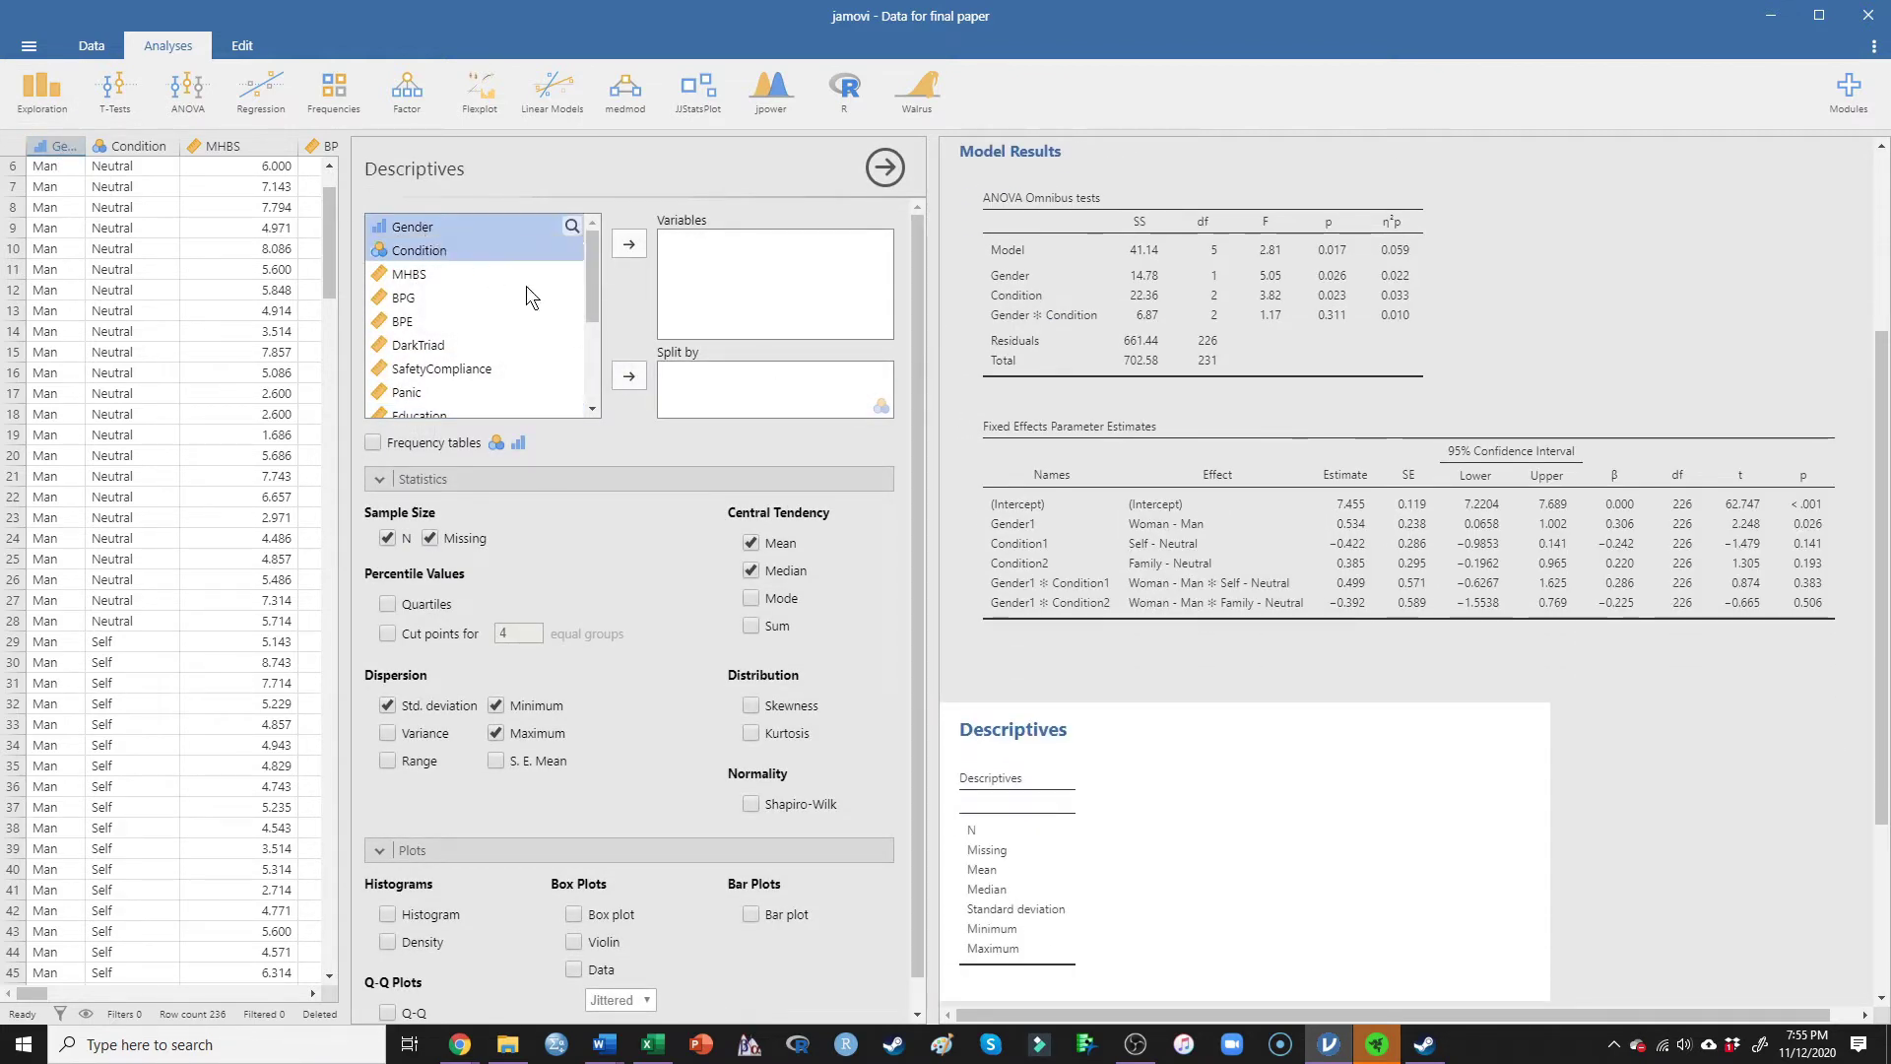
{"action": "left_click", "coordinate": [624, 379]}
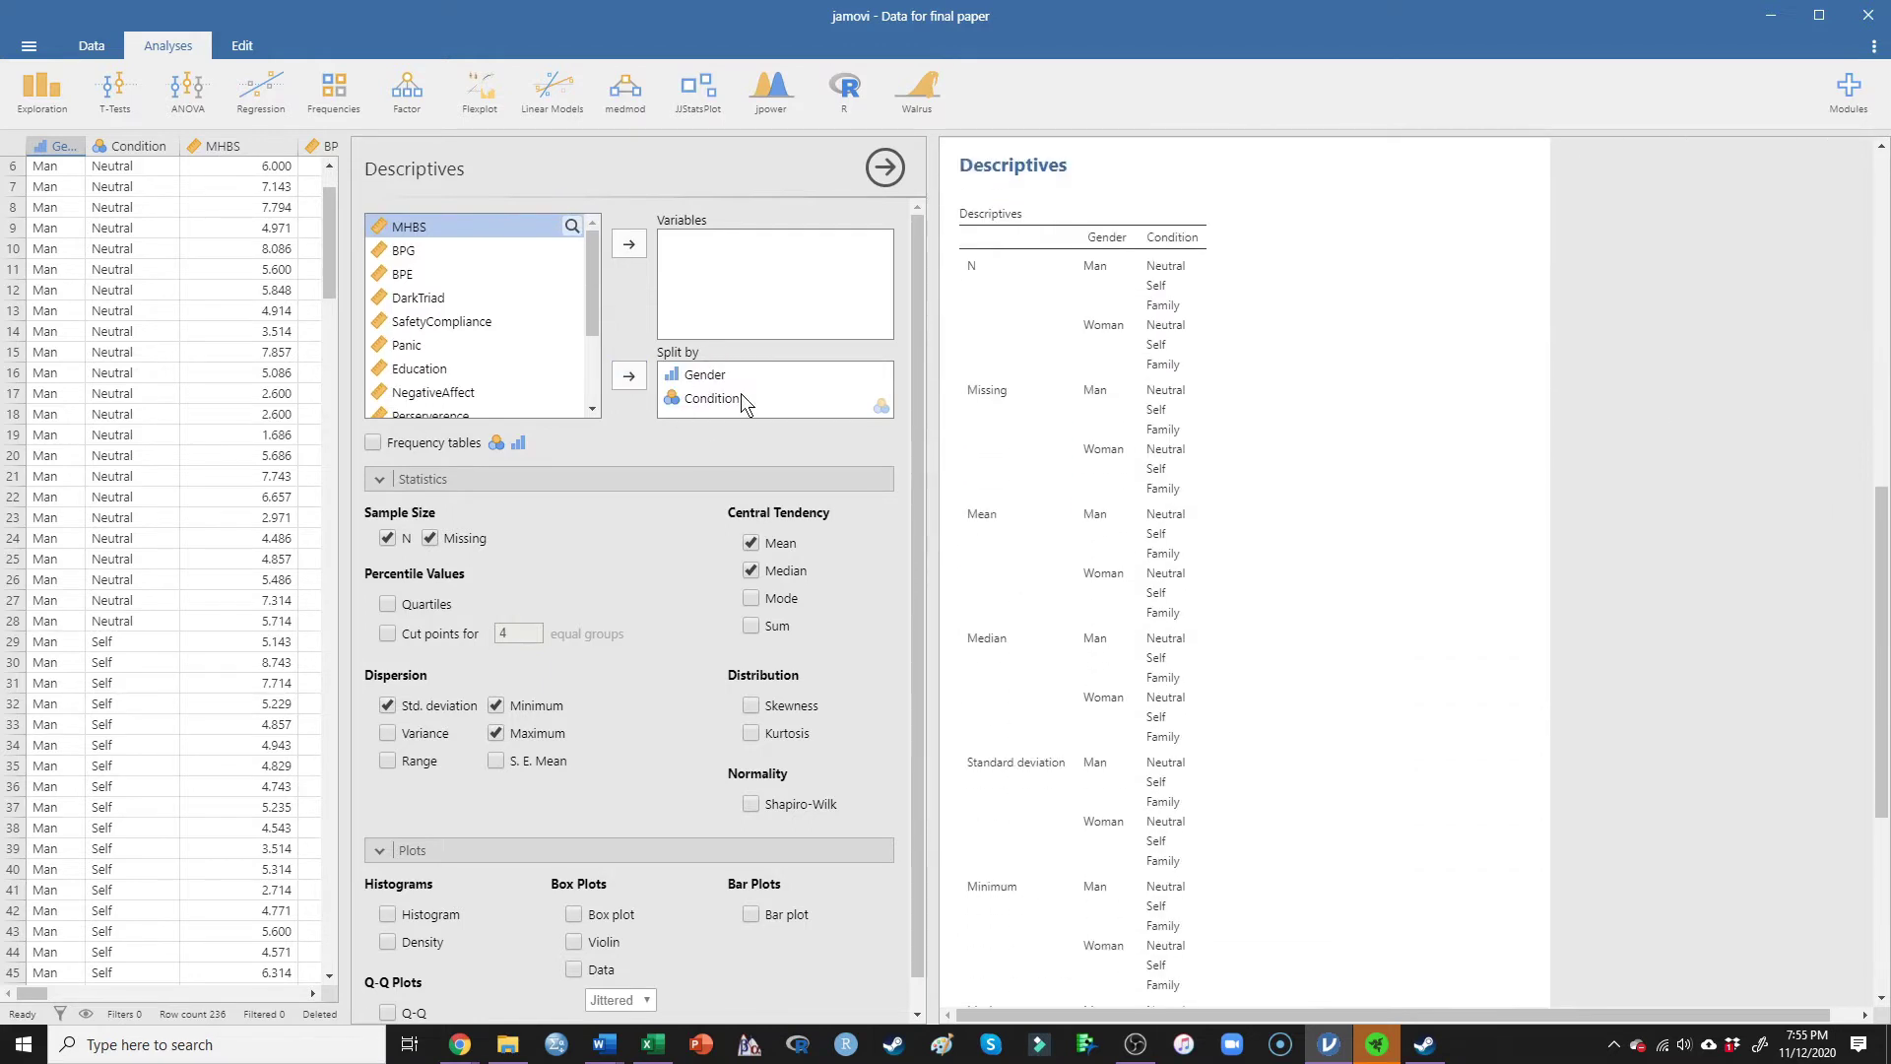
{"action": "scroll", "coordinate": [472, 367], "scroll_direction": "down", "scroll_amount": 1}
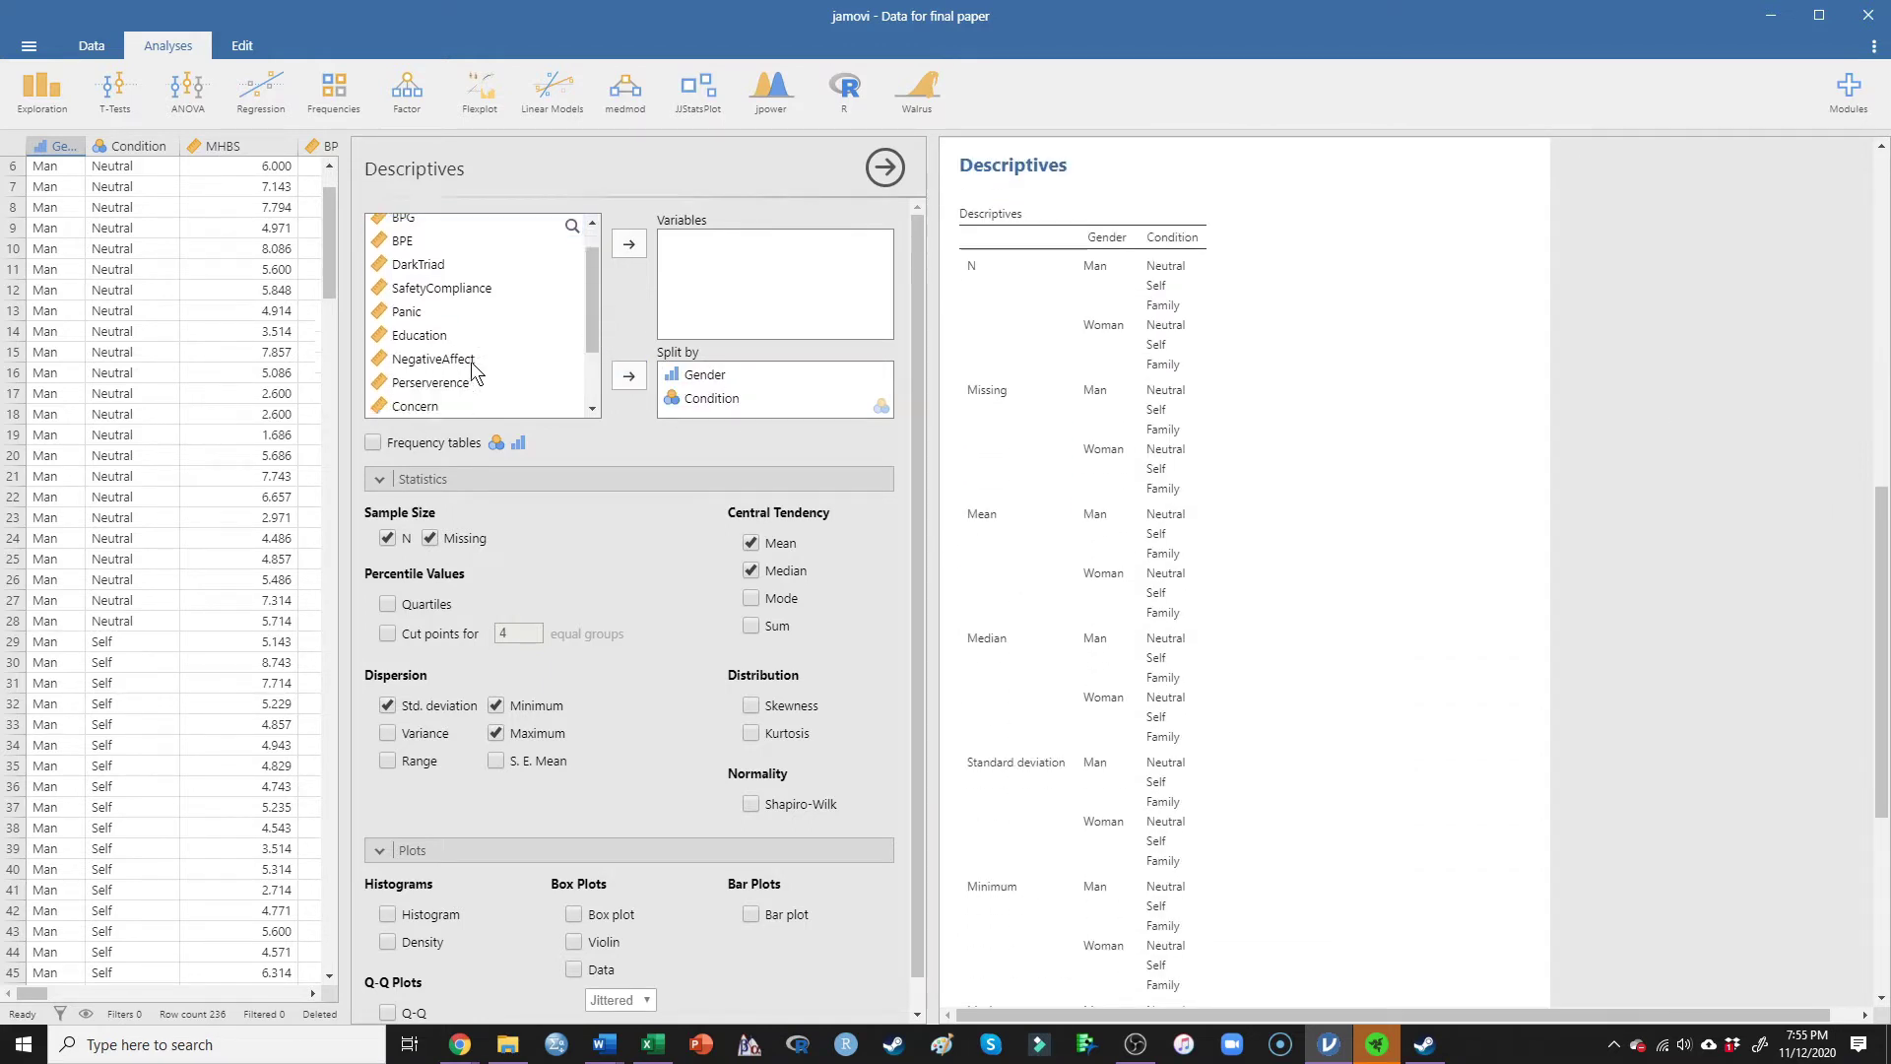
{"action": "scroll", "coordinate": [475, 366], "scroll_direction": "down", "scroll_amount": 2}
{"action": "left_click_drag", "start_coordinate": [477, 365], "coordinate": [459, 315]}
{"action": "left_click_drag", "start_coordinate": [455, 225], "coordinate": [753, 271]}
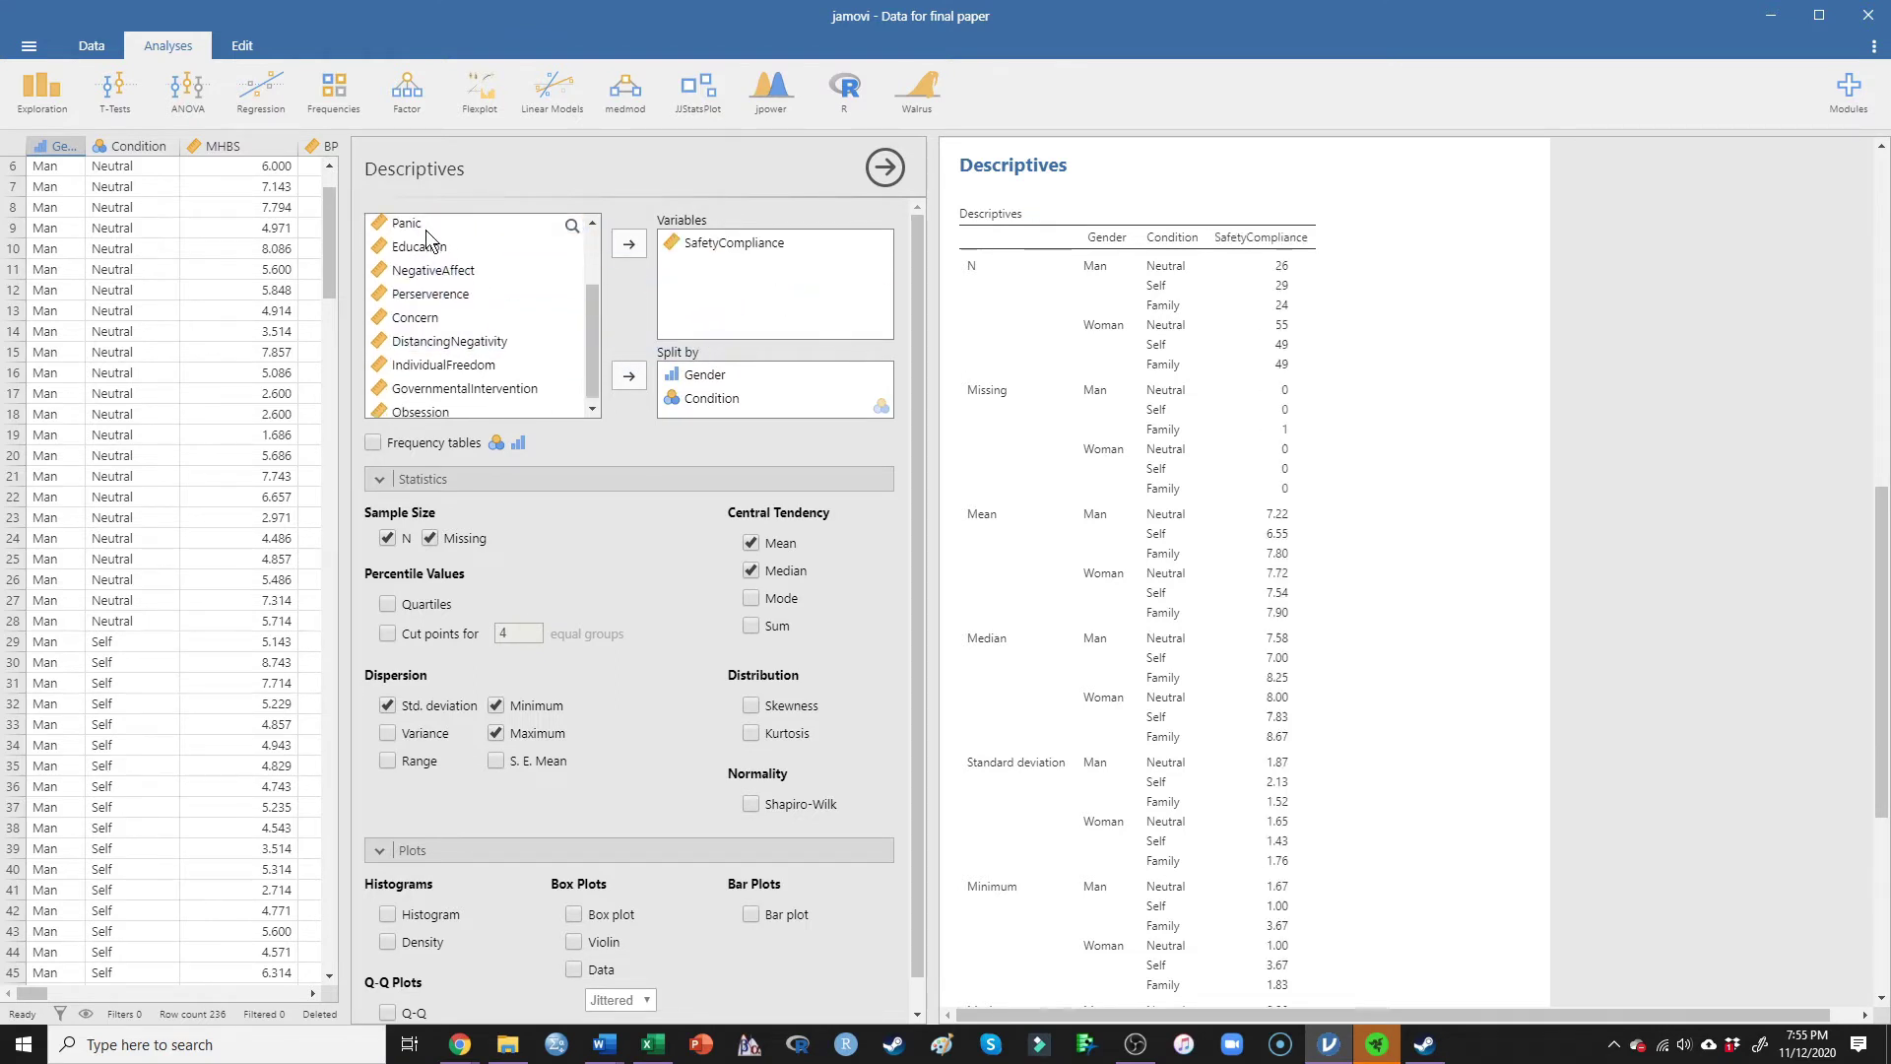
{"action": "left_click_drag", "start_coordinate": [426, 230], "coordinate": [712, 276]}
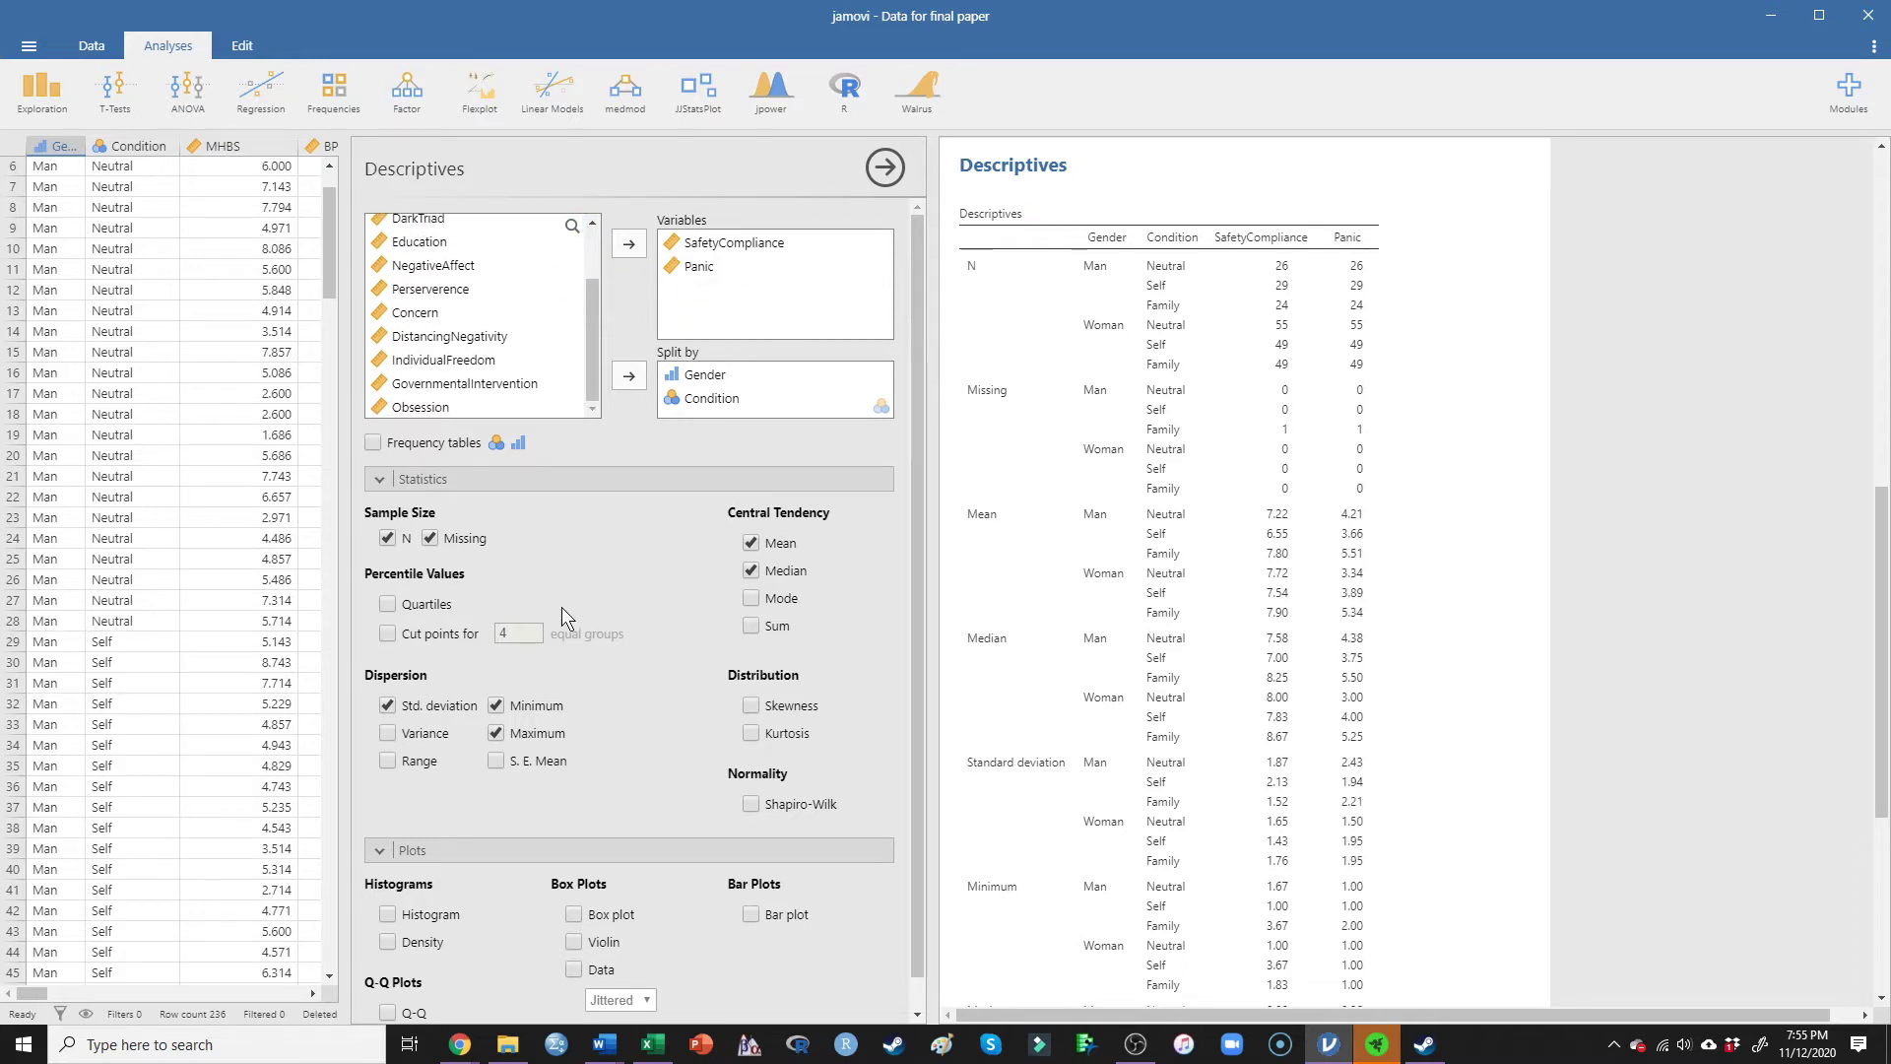
Step: Keep only Mean and S. E. Mean as statistics, then move jamovi aside to reveal Excel
{"action": "left_click", "coordinate": [387, 538]}
{"action": "left_click", "coordinate": [751, 570]}
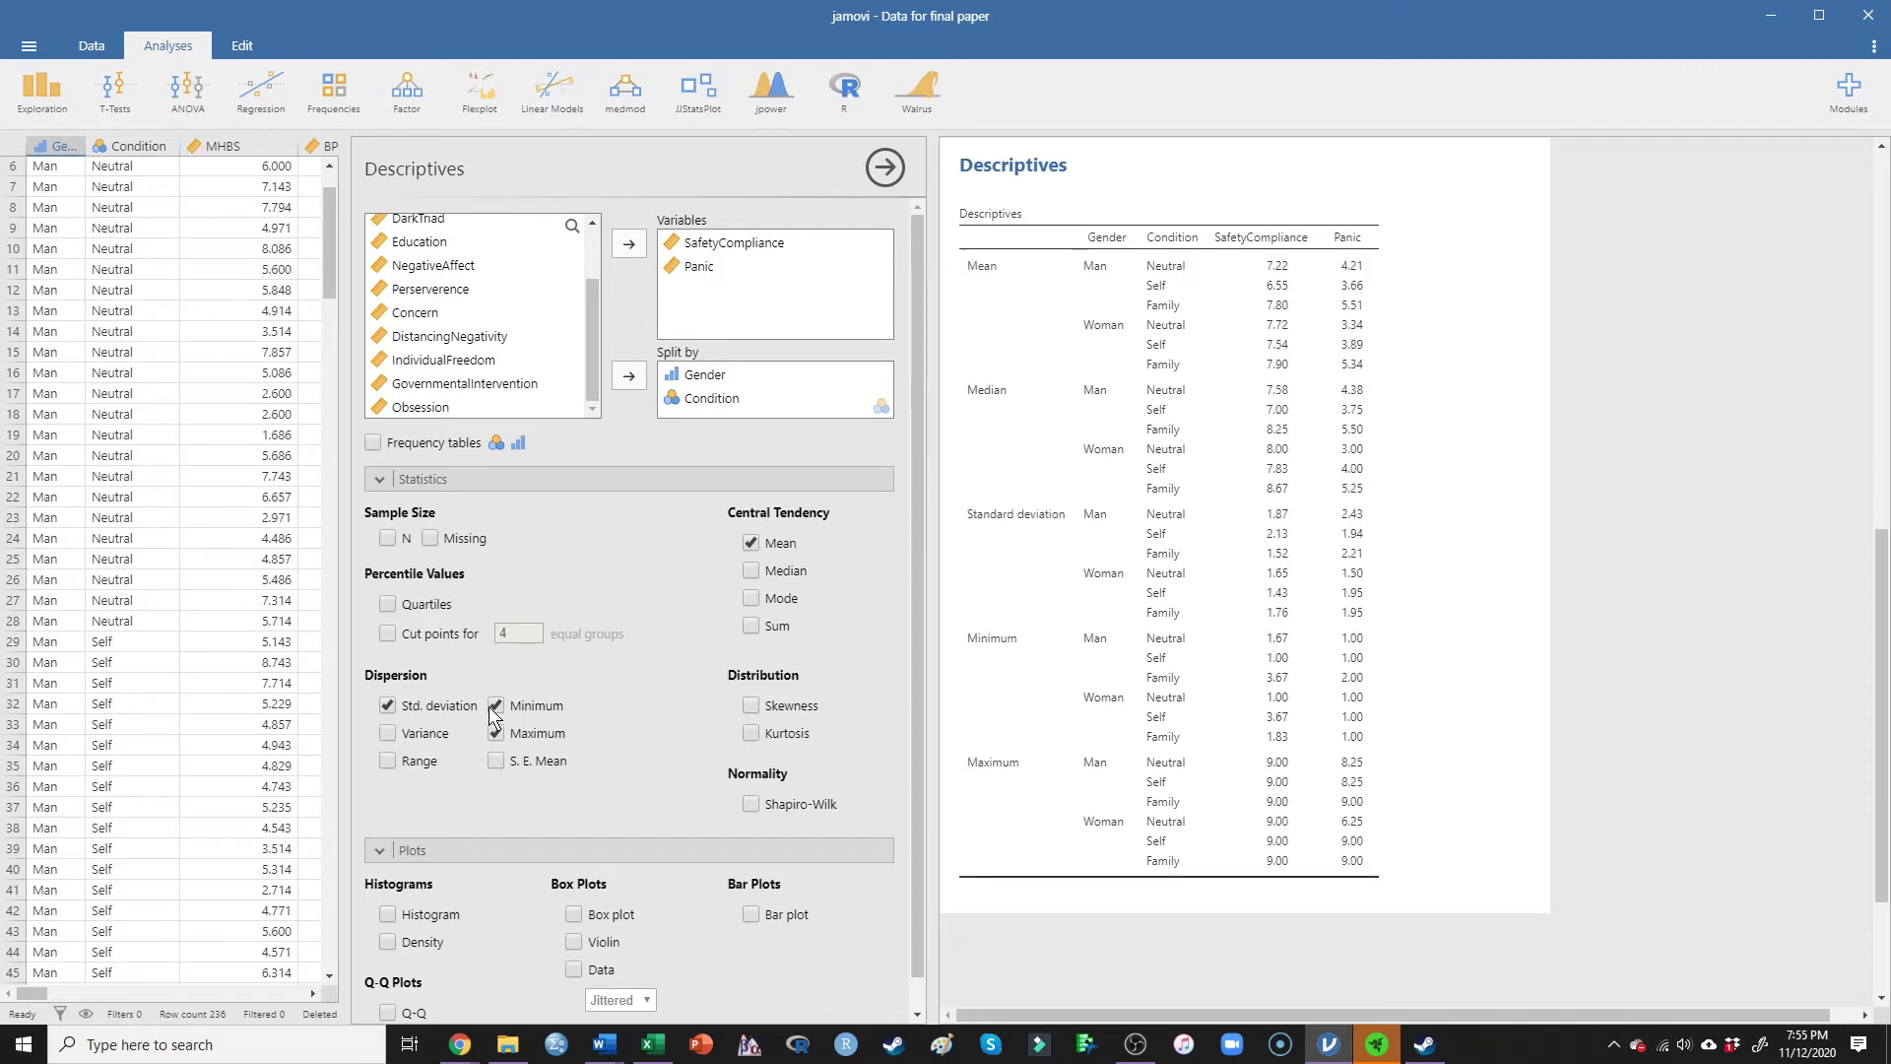
{"action": "left_click", "coordinate": [495, 705]}
{"action": "left_click", "coordinate": [496, 733]}
{"action": "left_click", "coordinate": [387, 705]}
{"action": "left_click", "coordinate": [497, 761]}
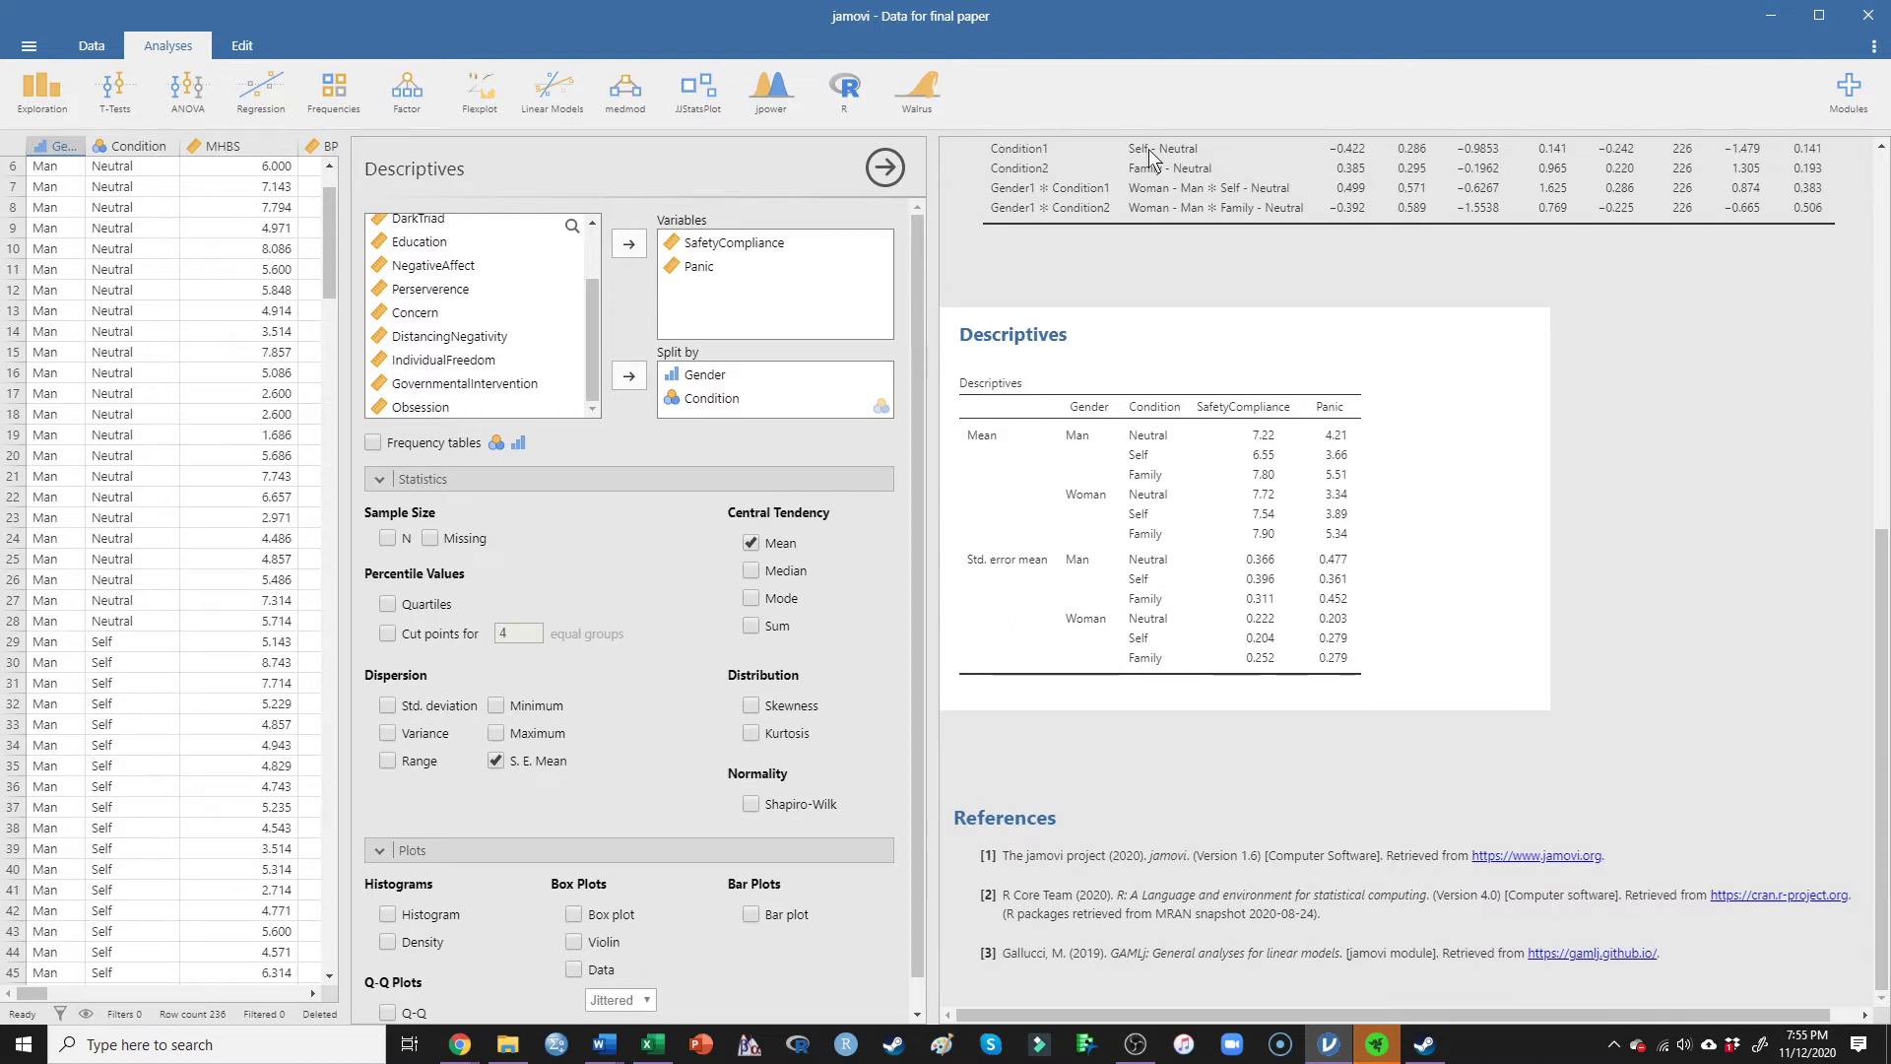
{"action": "double_click", "coordinate": [880, 12]}
{"action": "left_click_drag", "start_coordinate": [879, 12], "coordinate": [0, 10]}
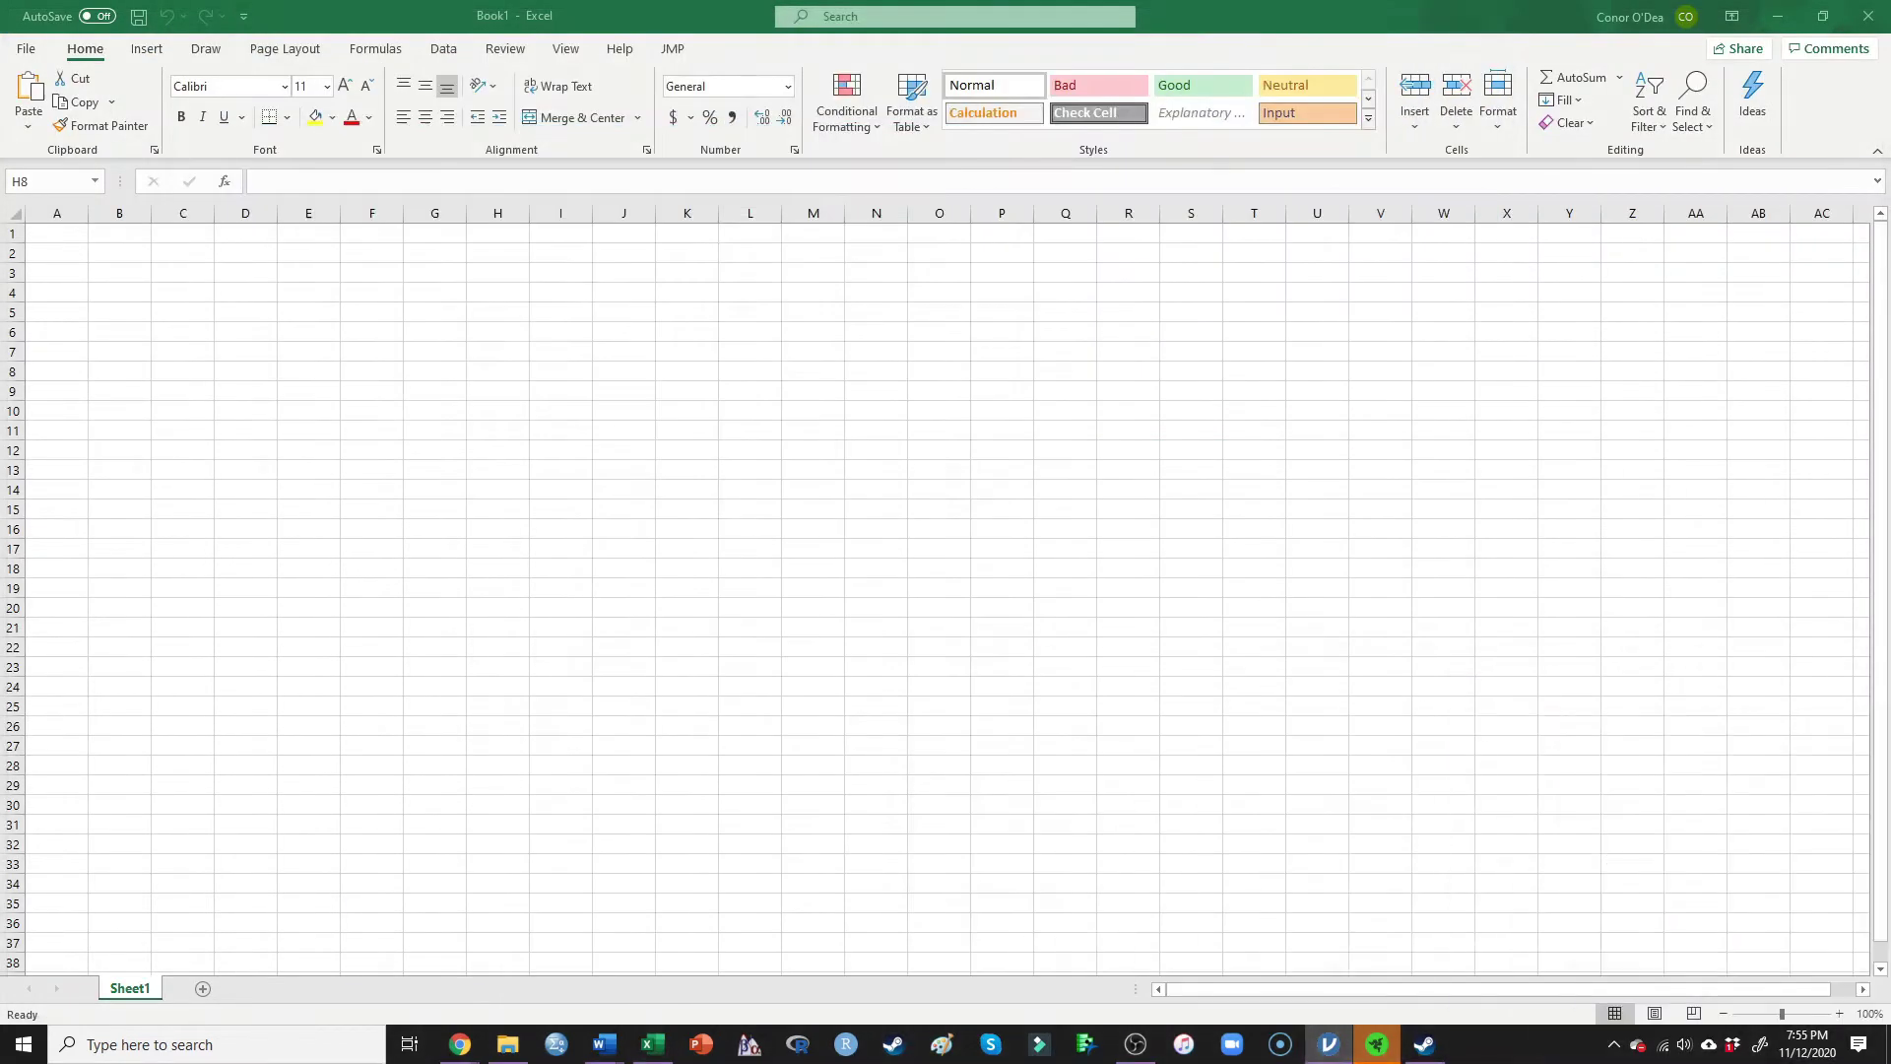
Step: Enter Men and Women labels in J10:J11 and Neutral, Self, Family headers in K9:M9
{"action": "left_click", "coordinate": [620, 409]}
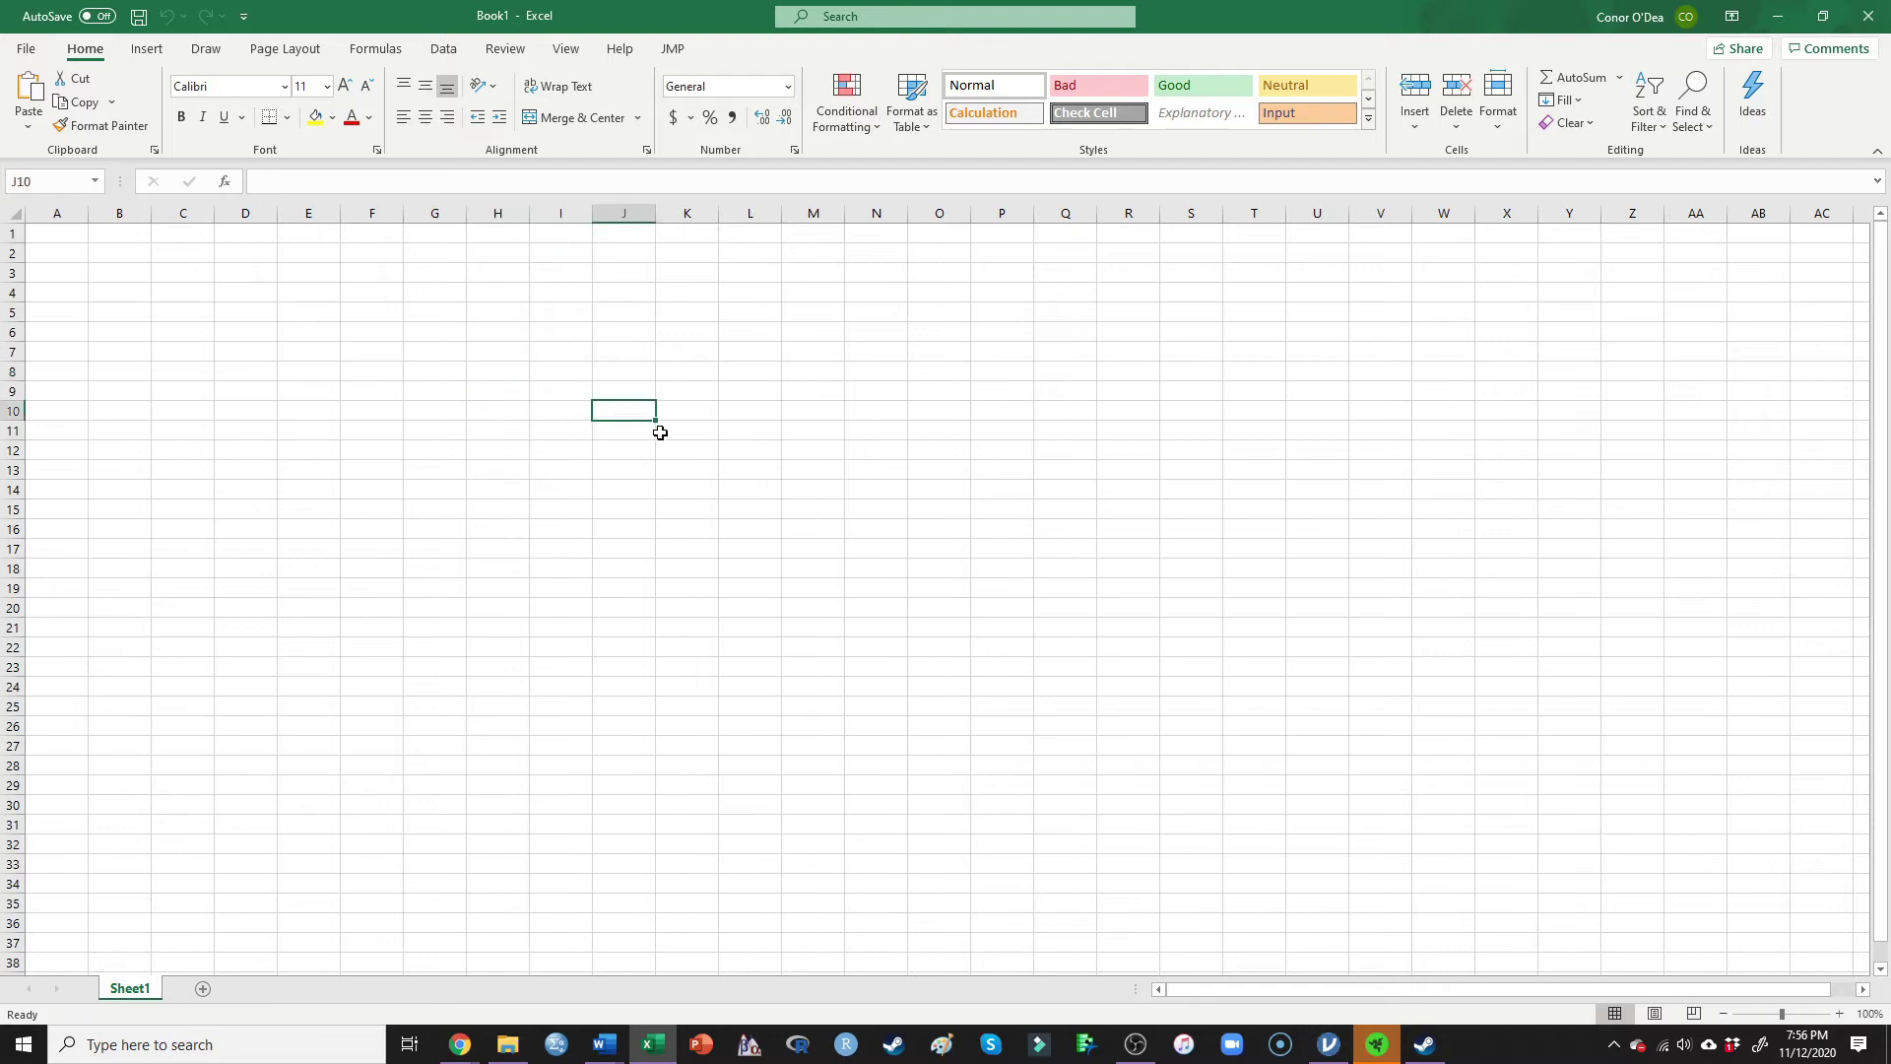
{"action": "type", "text": "Men"}
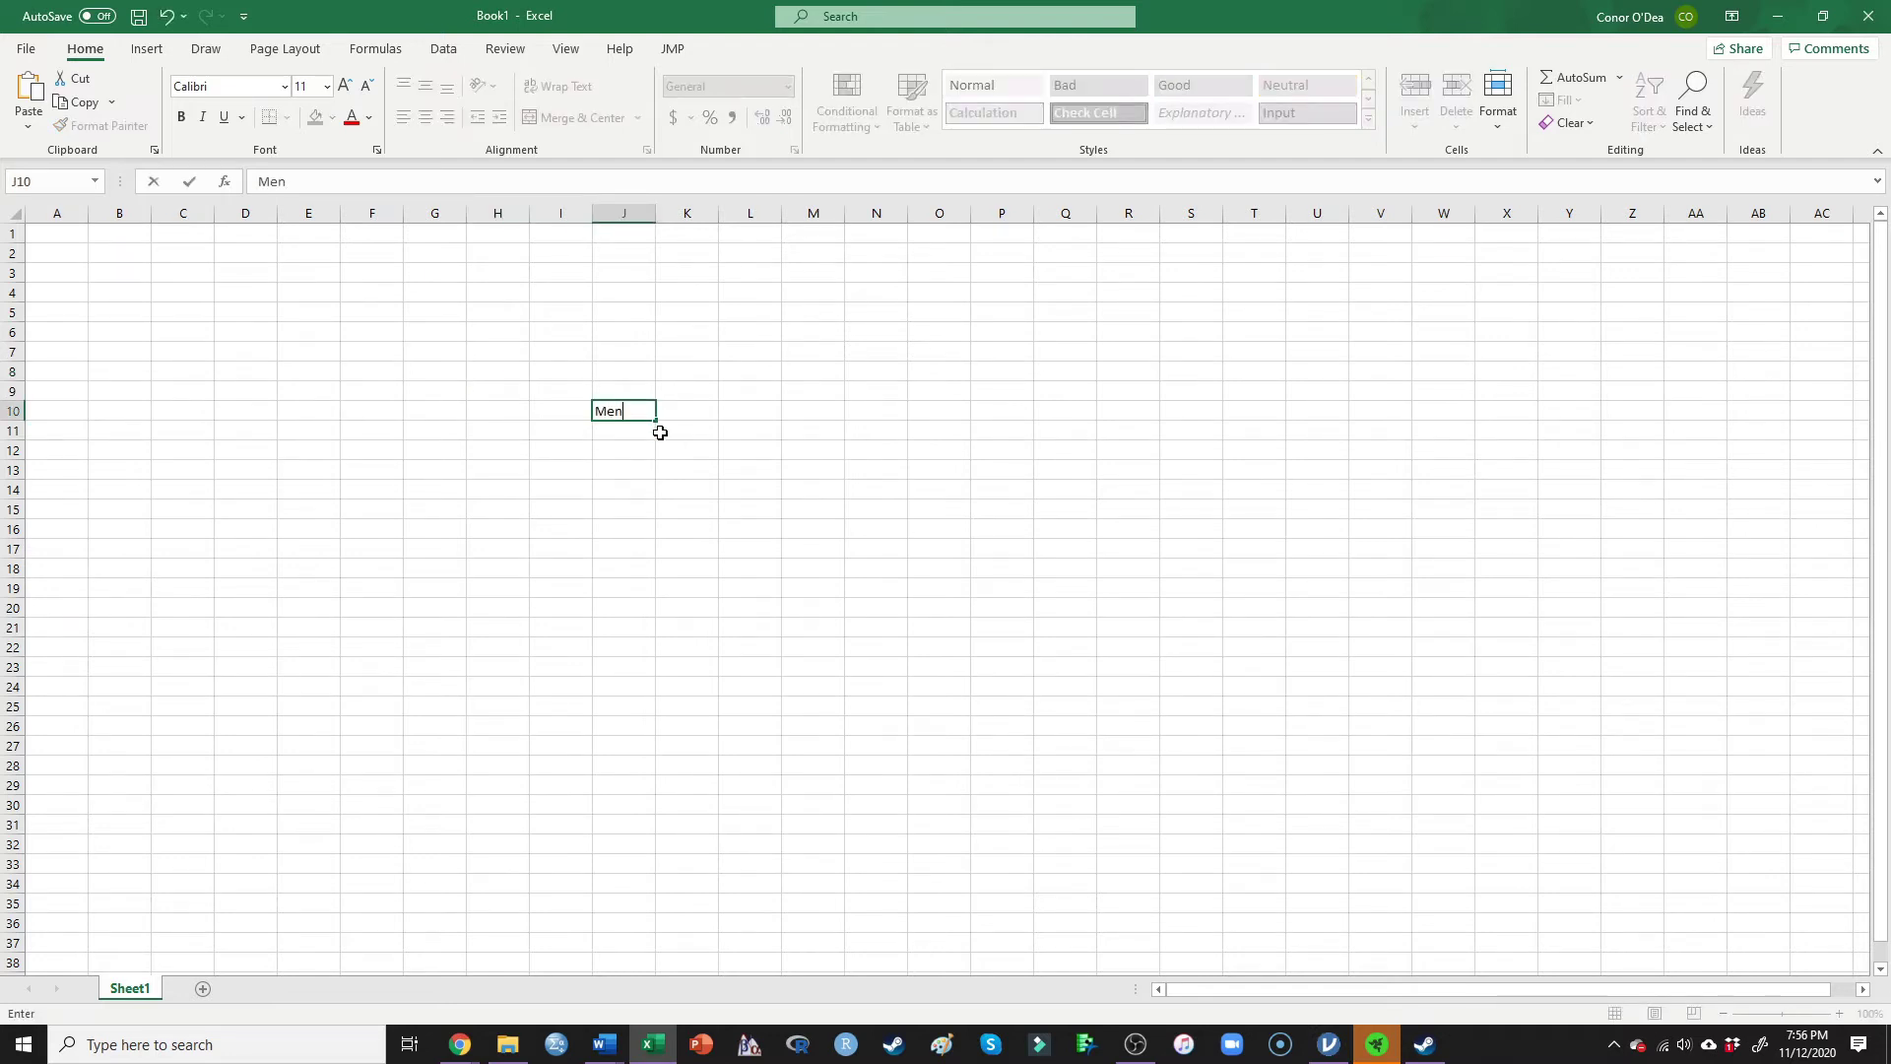
{"action": "key", "text": "Return"}
{"action": "type", "text": "Women"}
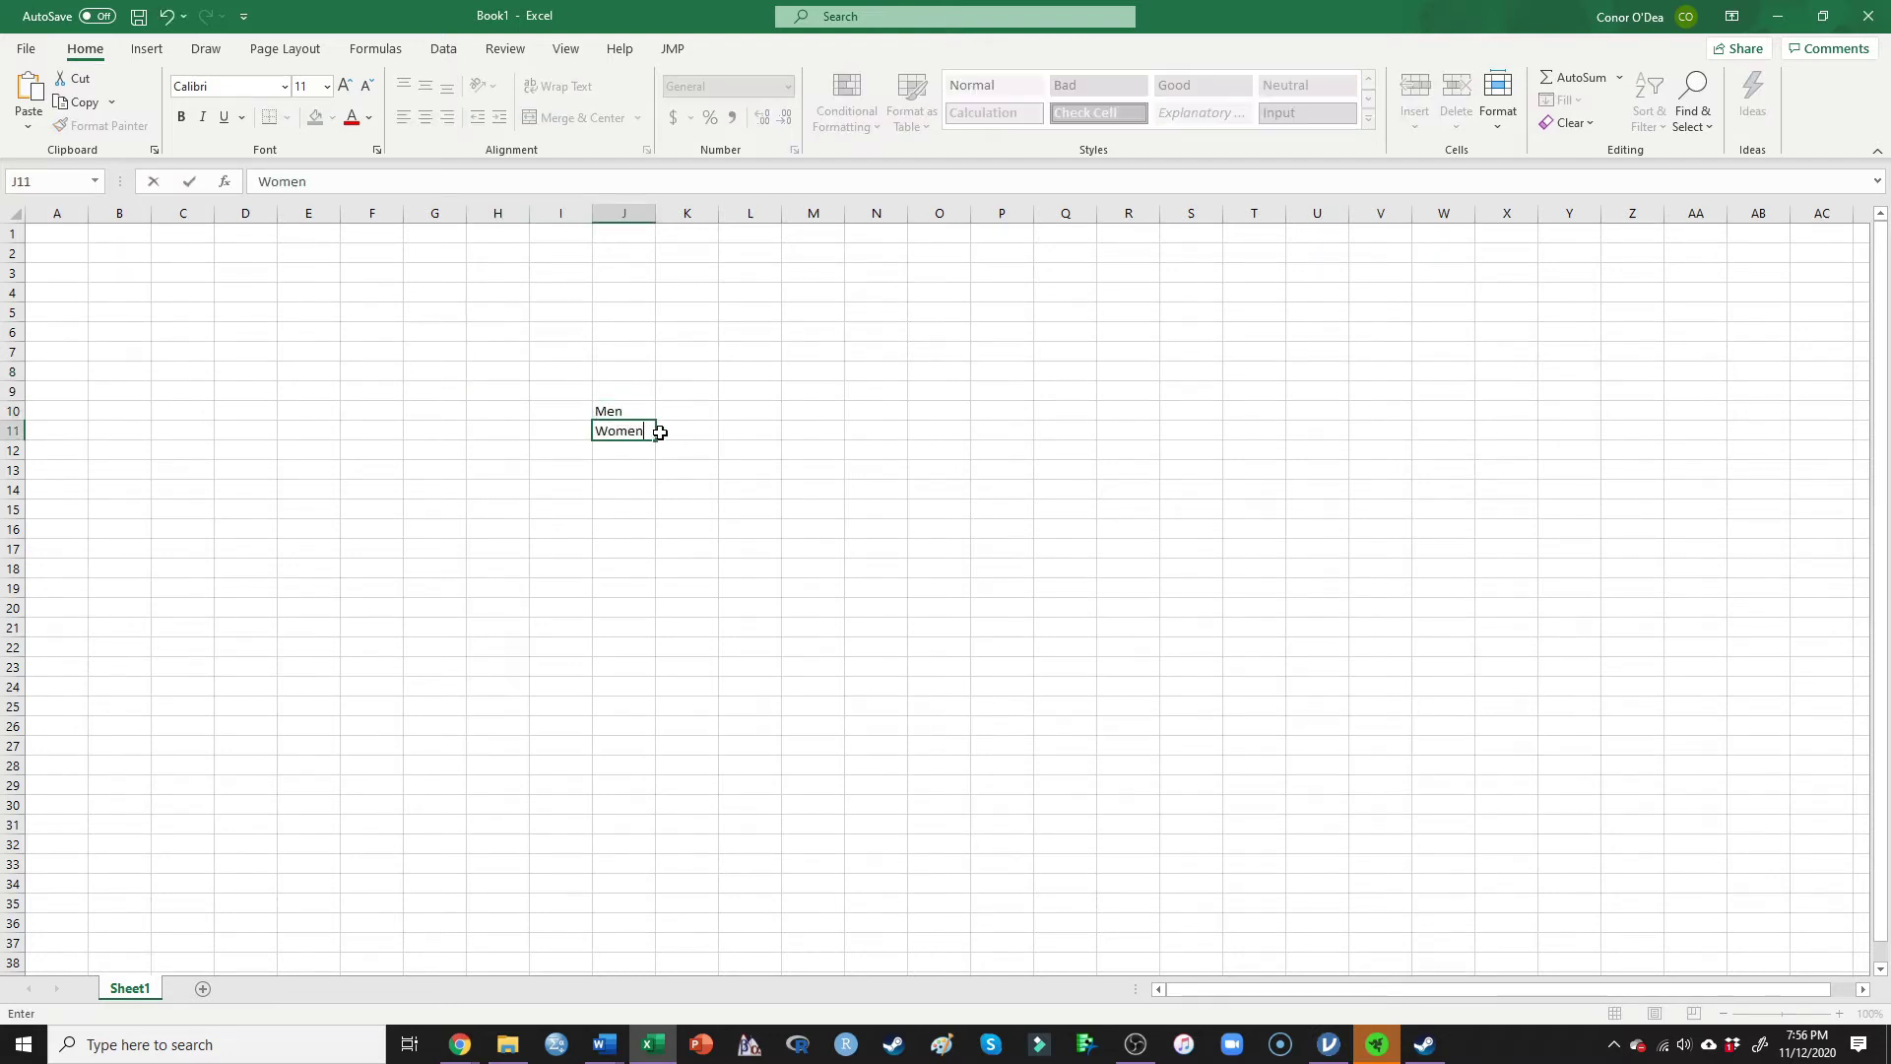
{"action": "left_click", "coordinate": [660, 431]}
{"action": "key", "text": "Up"}
{"action": "key", "text": "Up"}
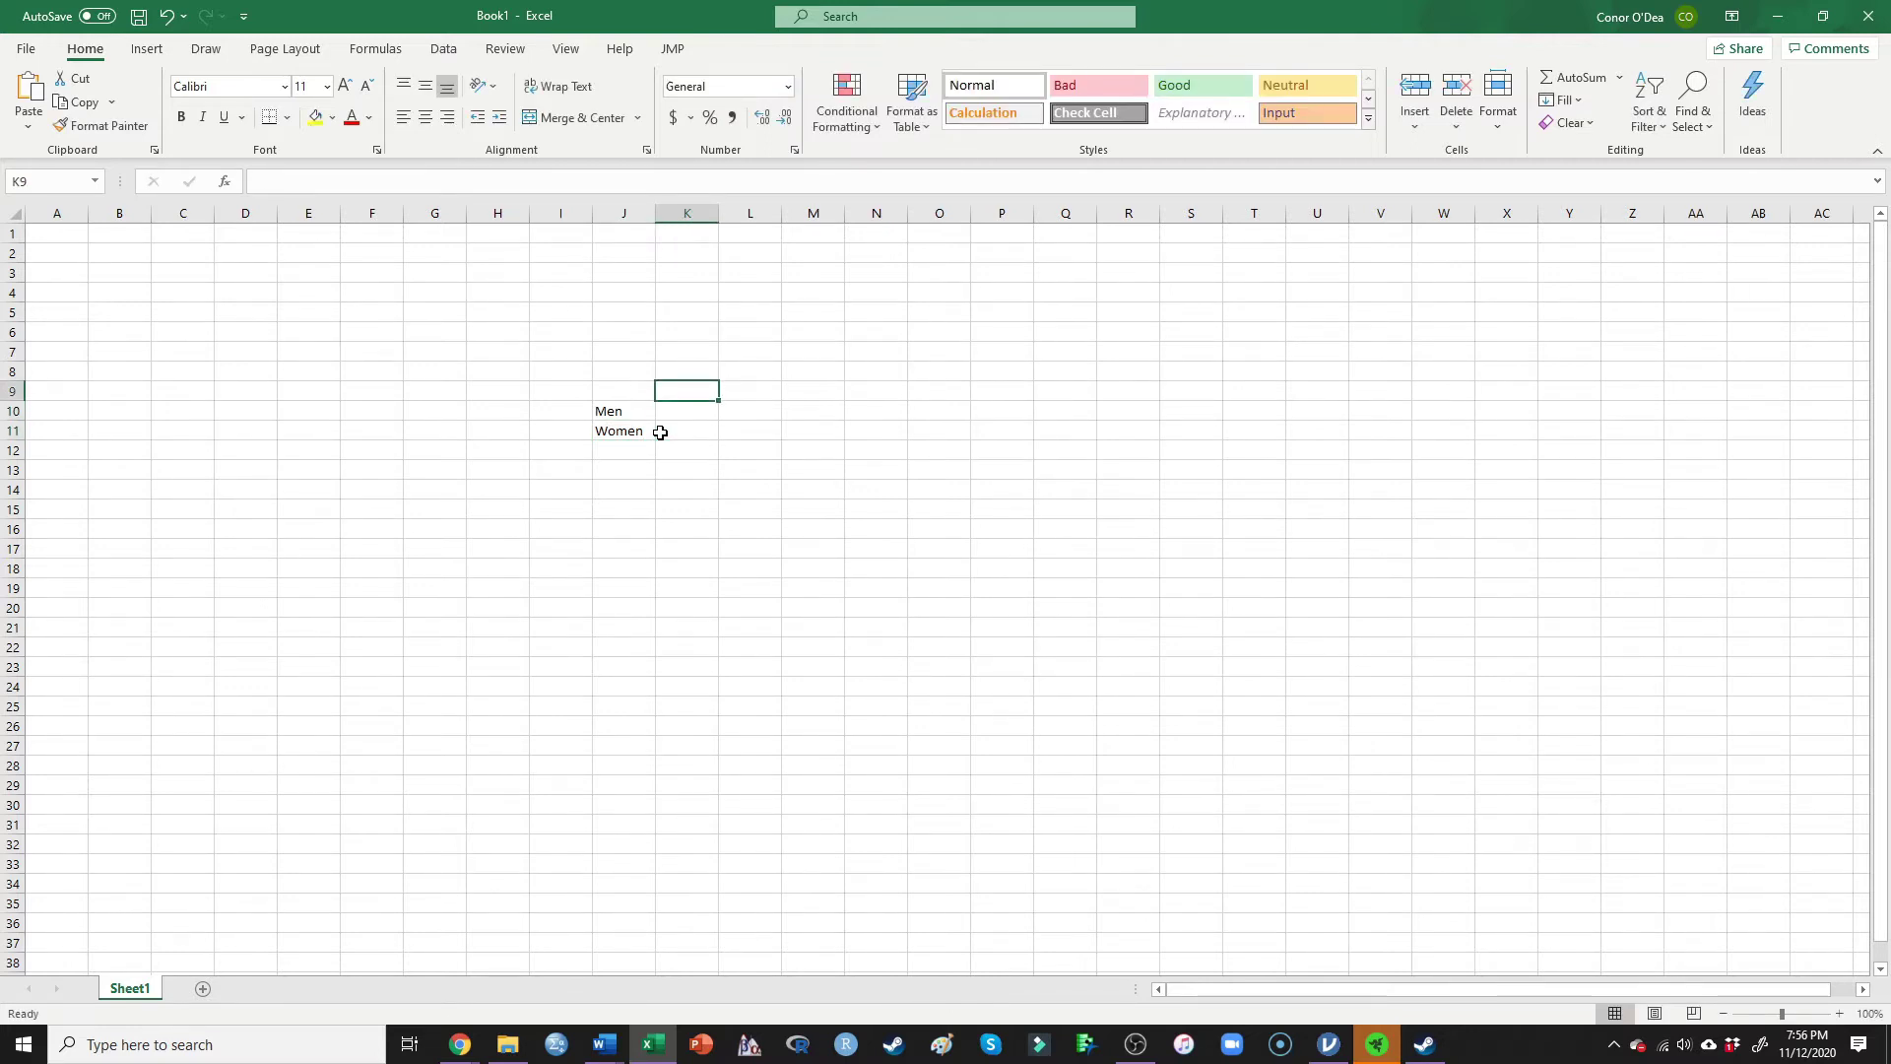
{"action": "type", "text": "Neutral"}
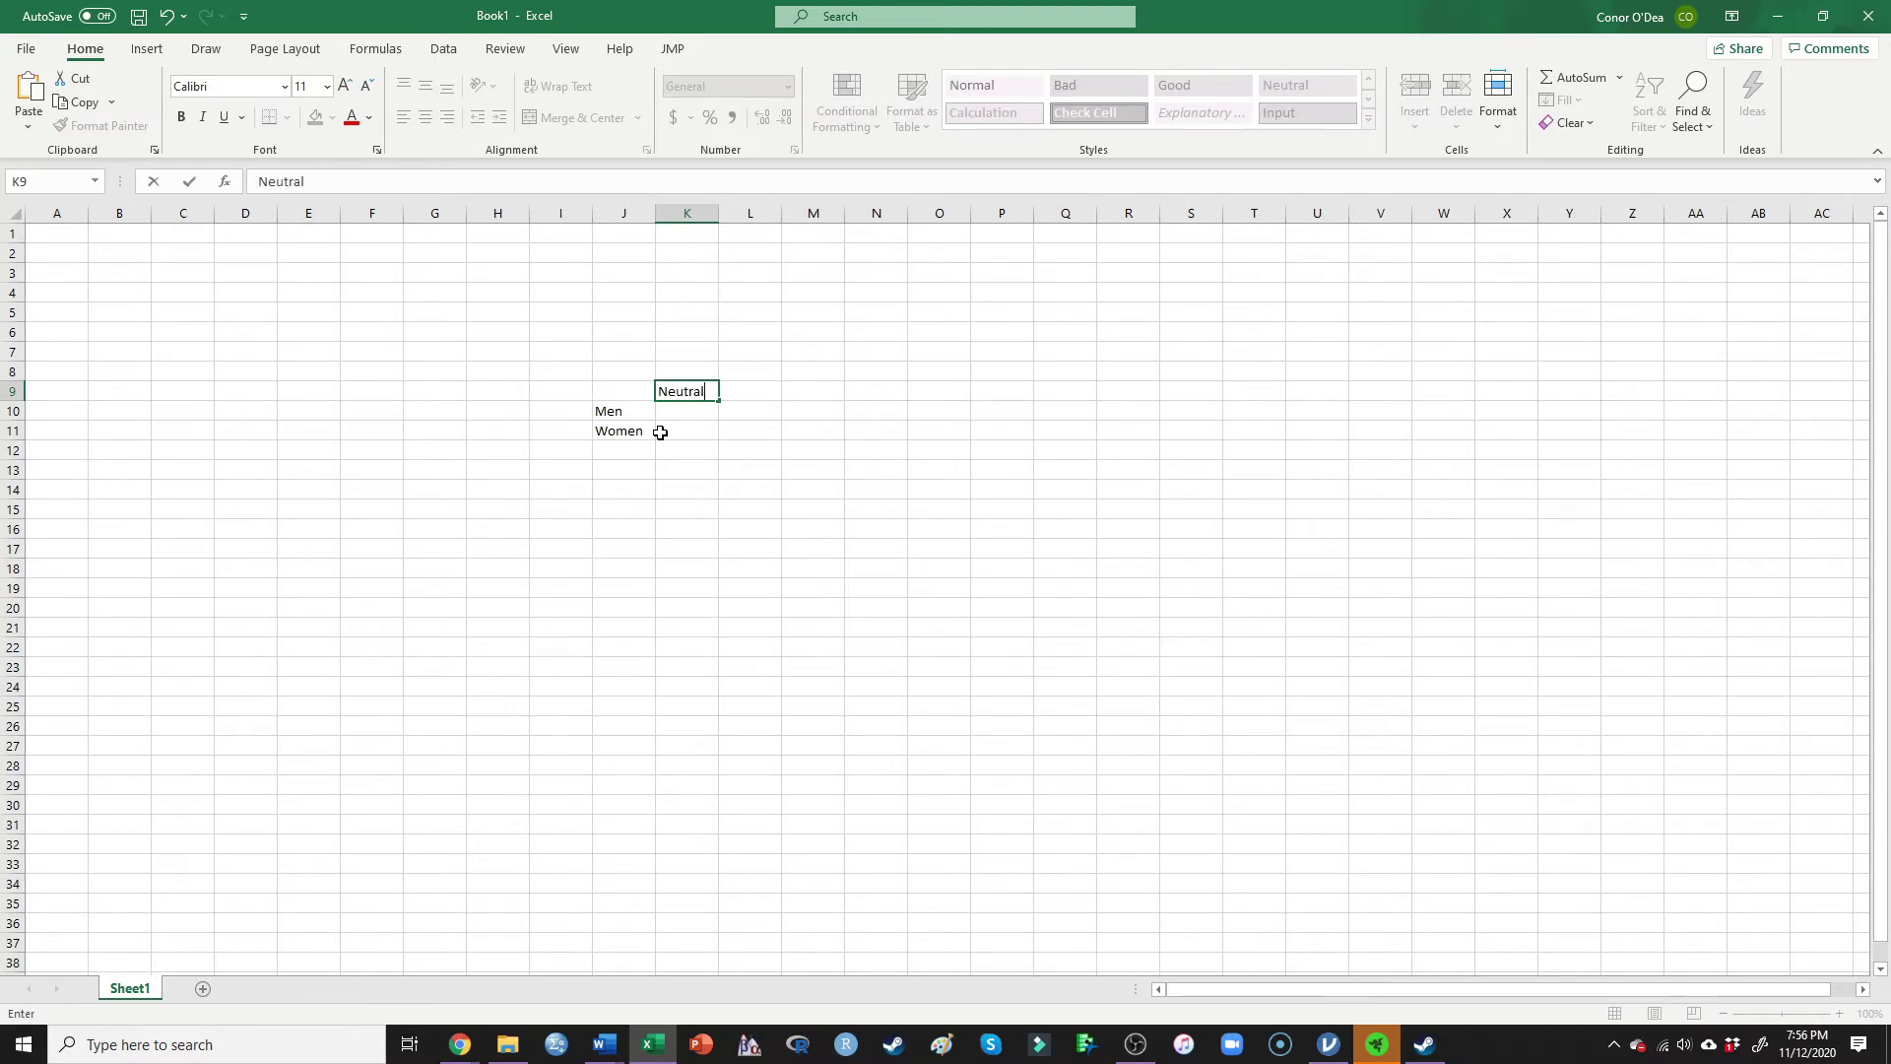
{"action": "key", "text": "Tab"}
{"action": "type", "text": "Self"}
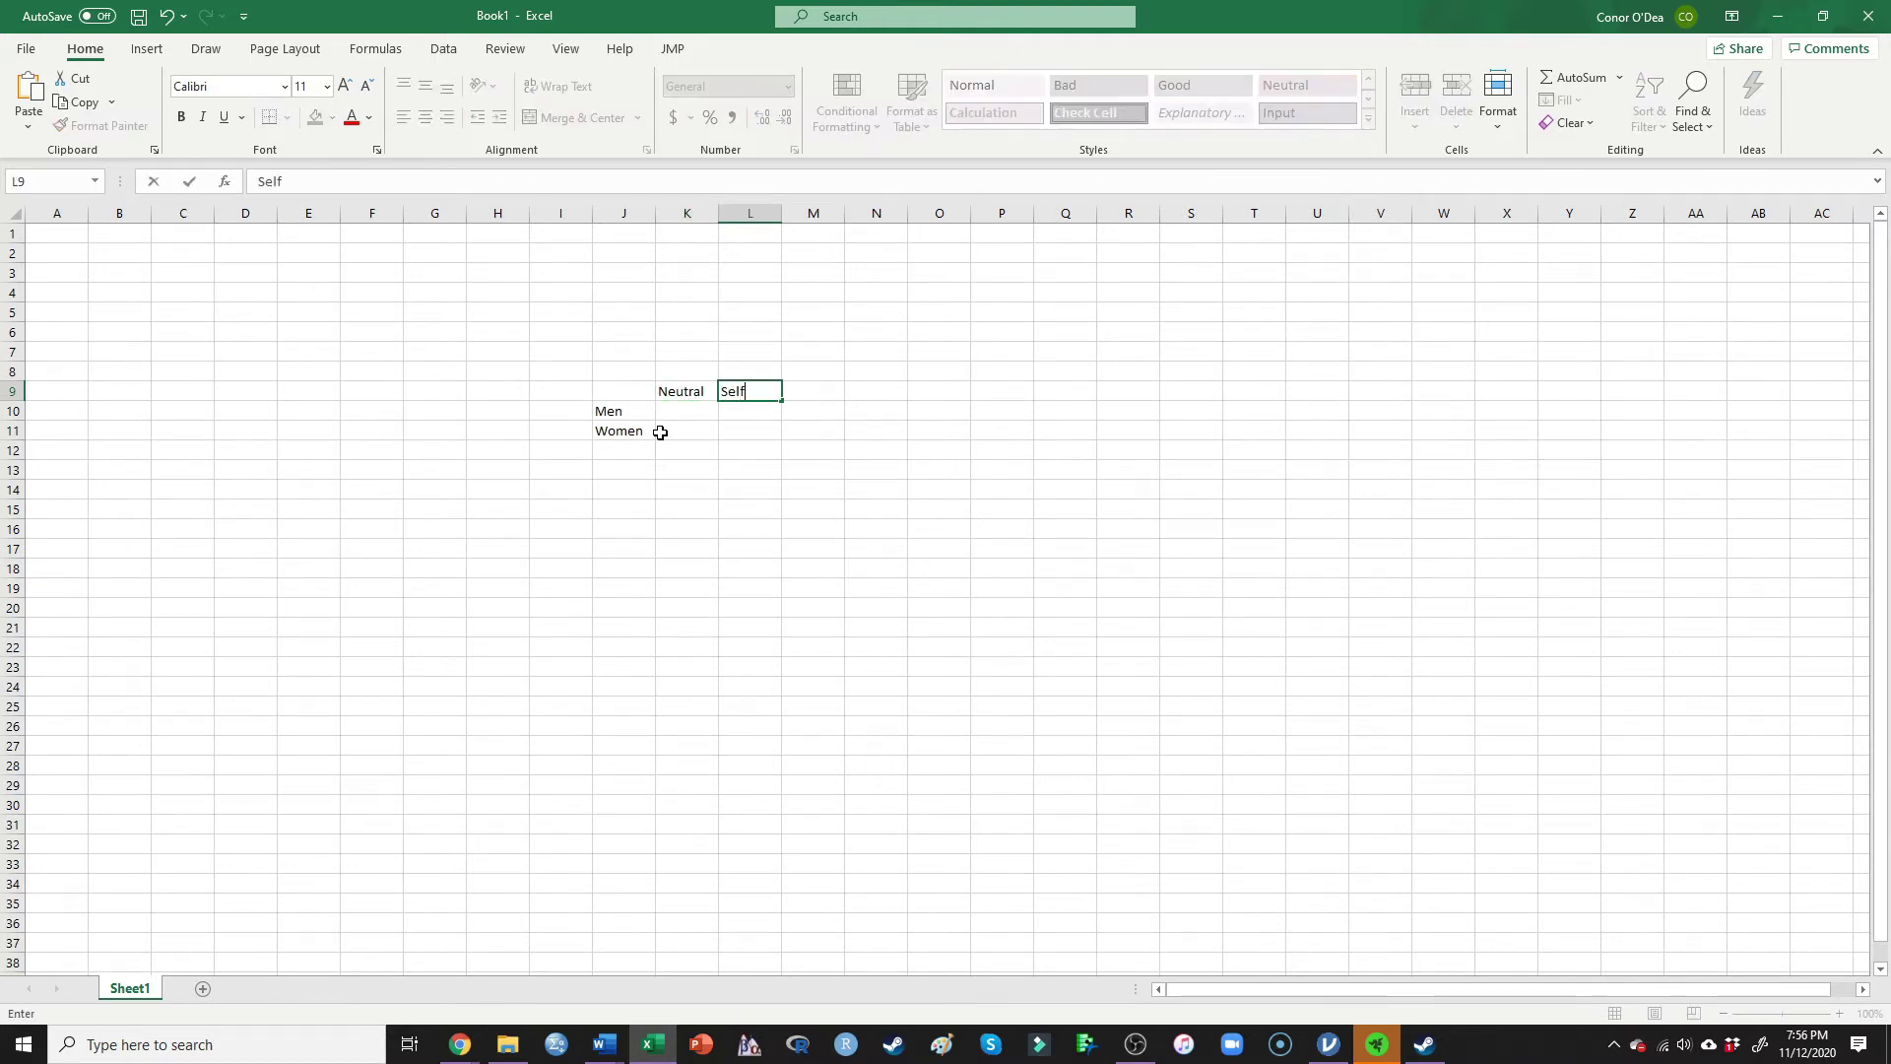
{"action": "key", "text": "Tab"}
{"action": "type", "text": "Fam"}
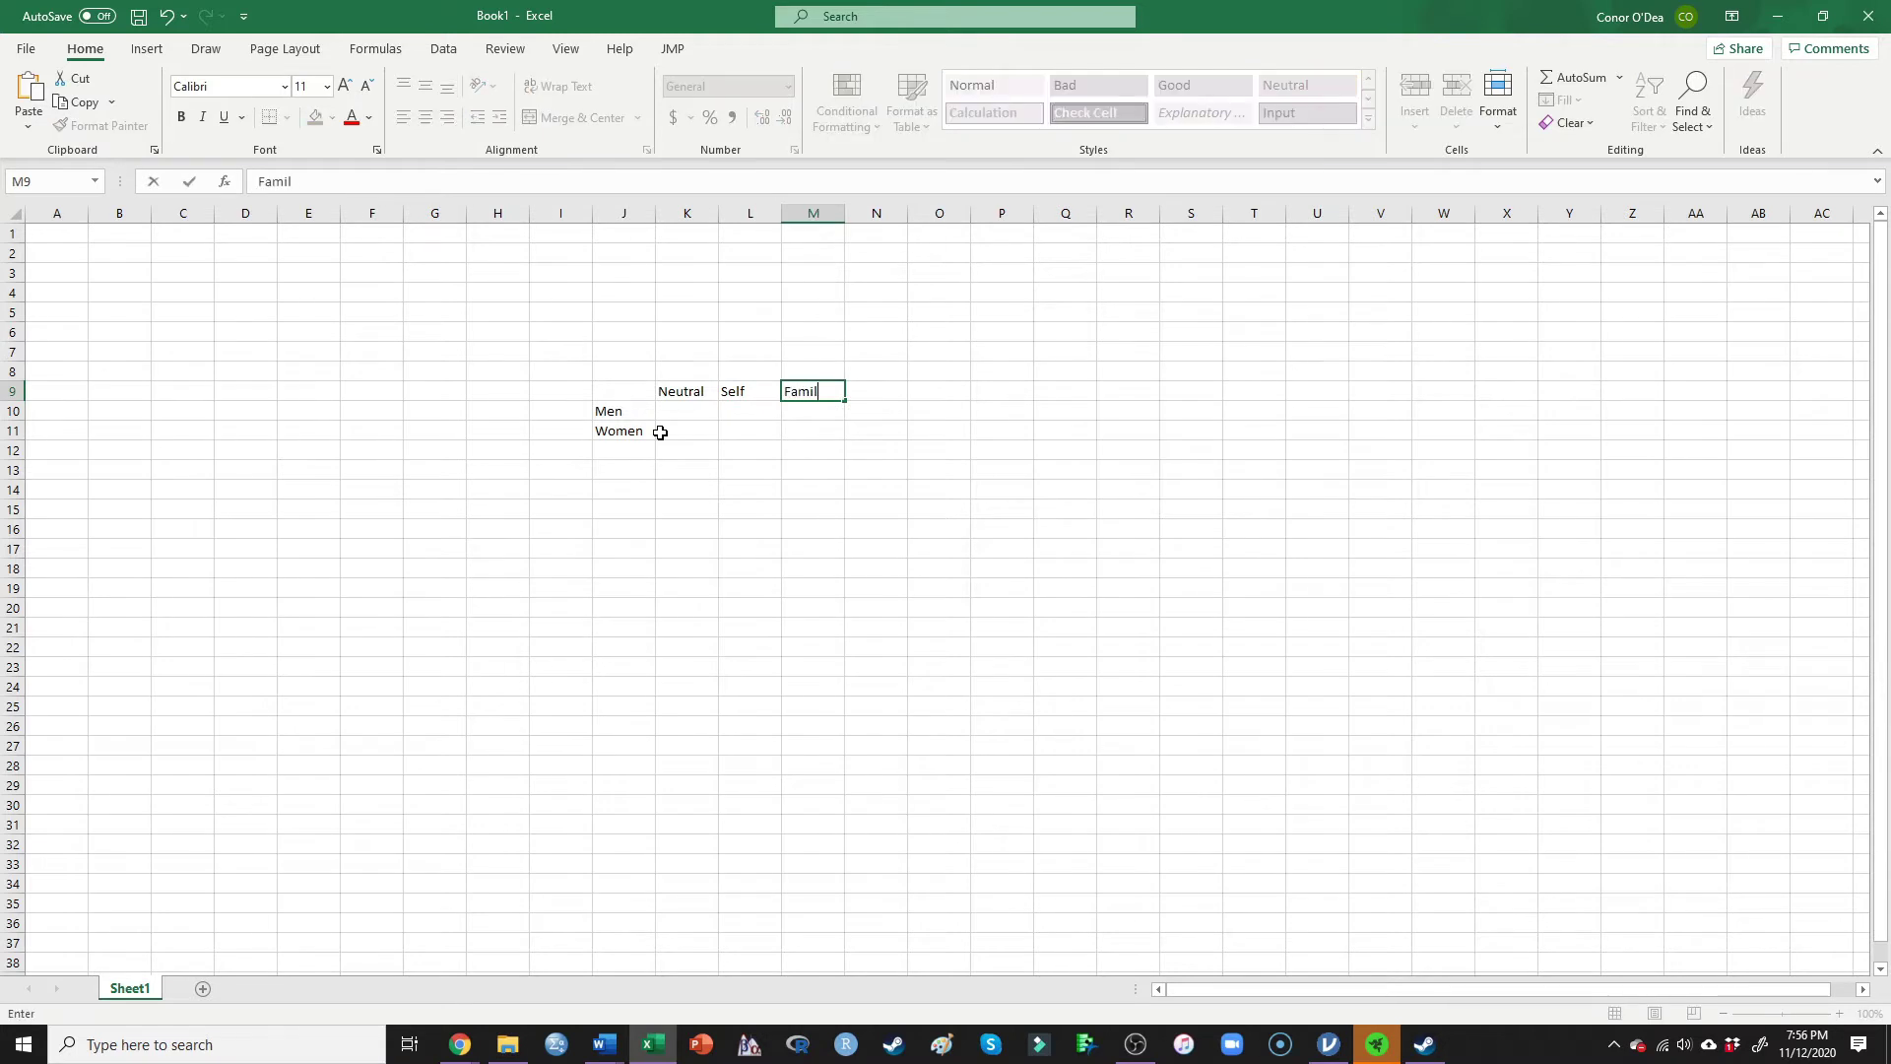
{"action": "type", "text": "ily"}
{"action": "key", "text": "Return"}
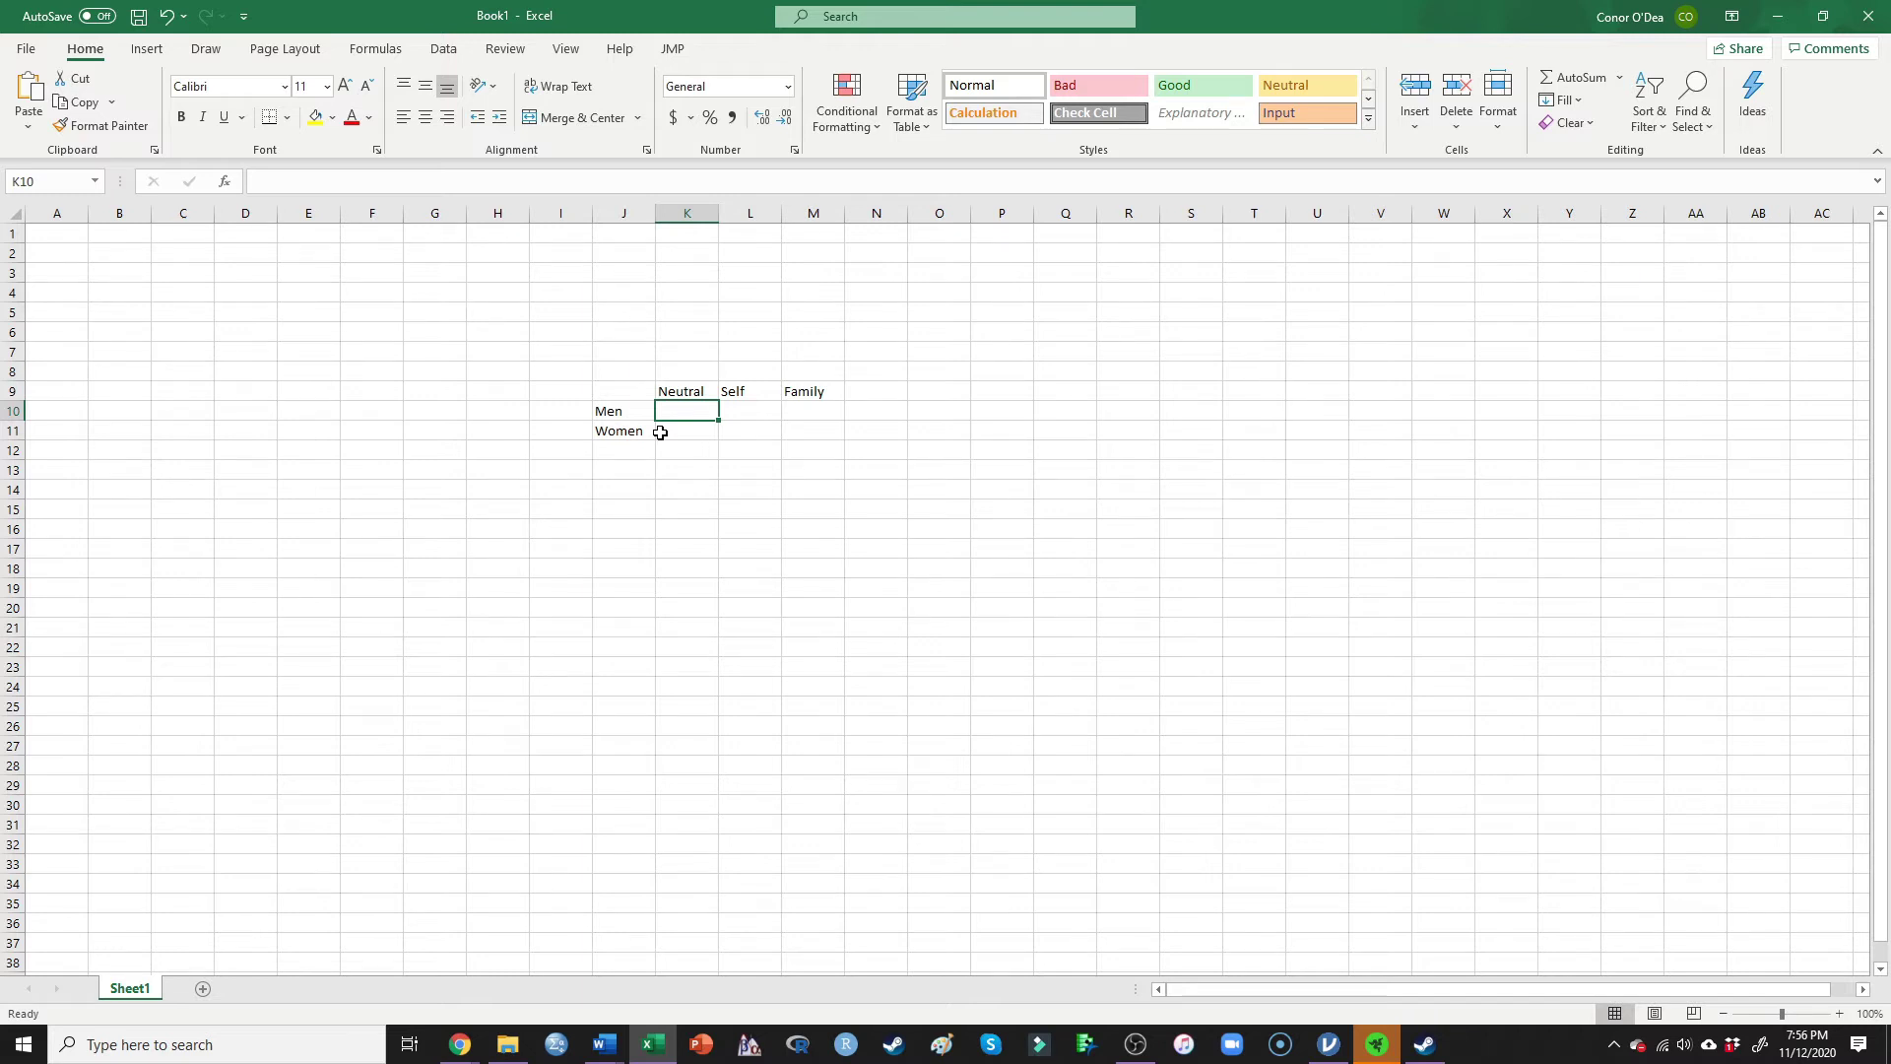
Step: Fill in the six means: Men 7.22, 6.55, 7.8 and Women 7.72, 7.54, 7.9
{"action": "type", "text": "7"}
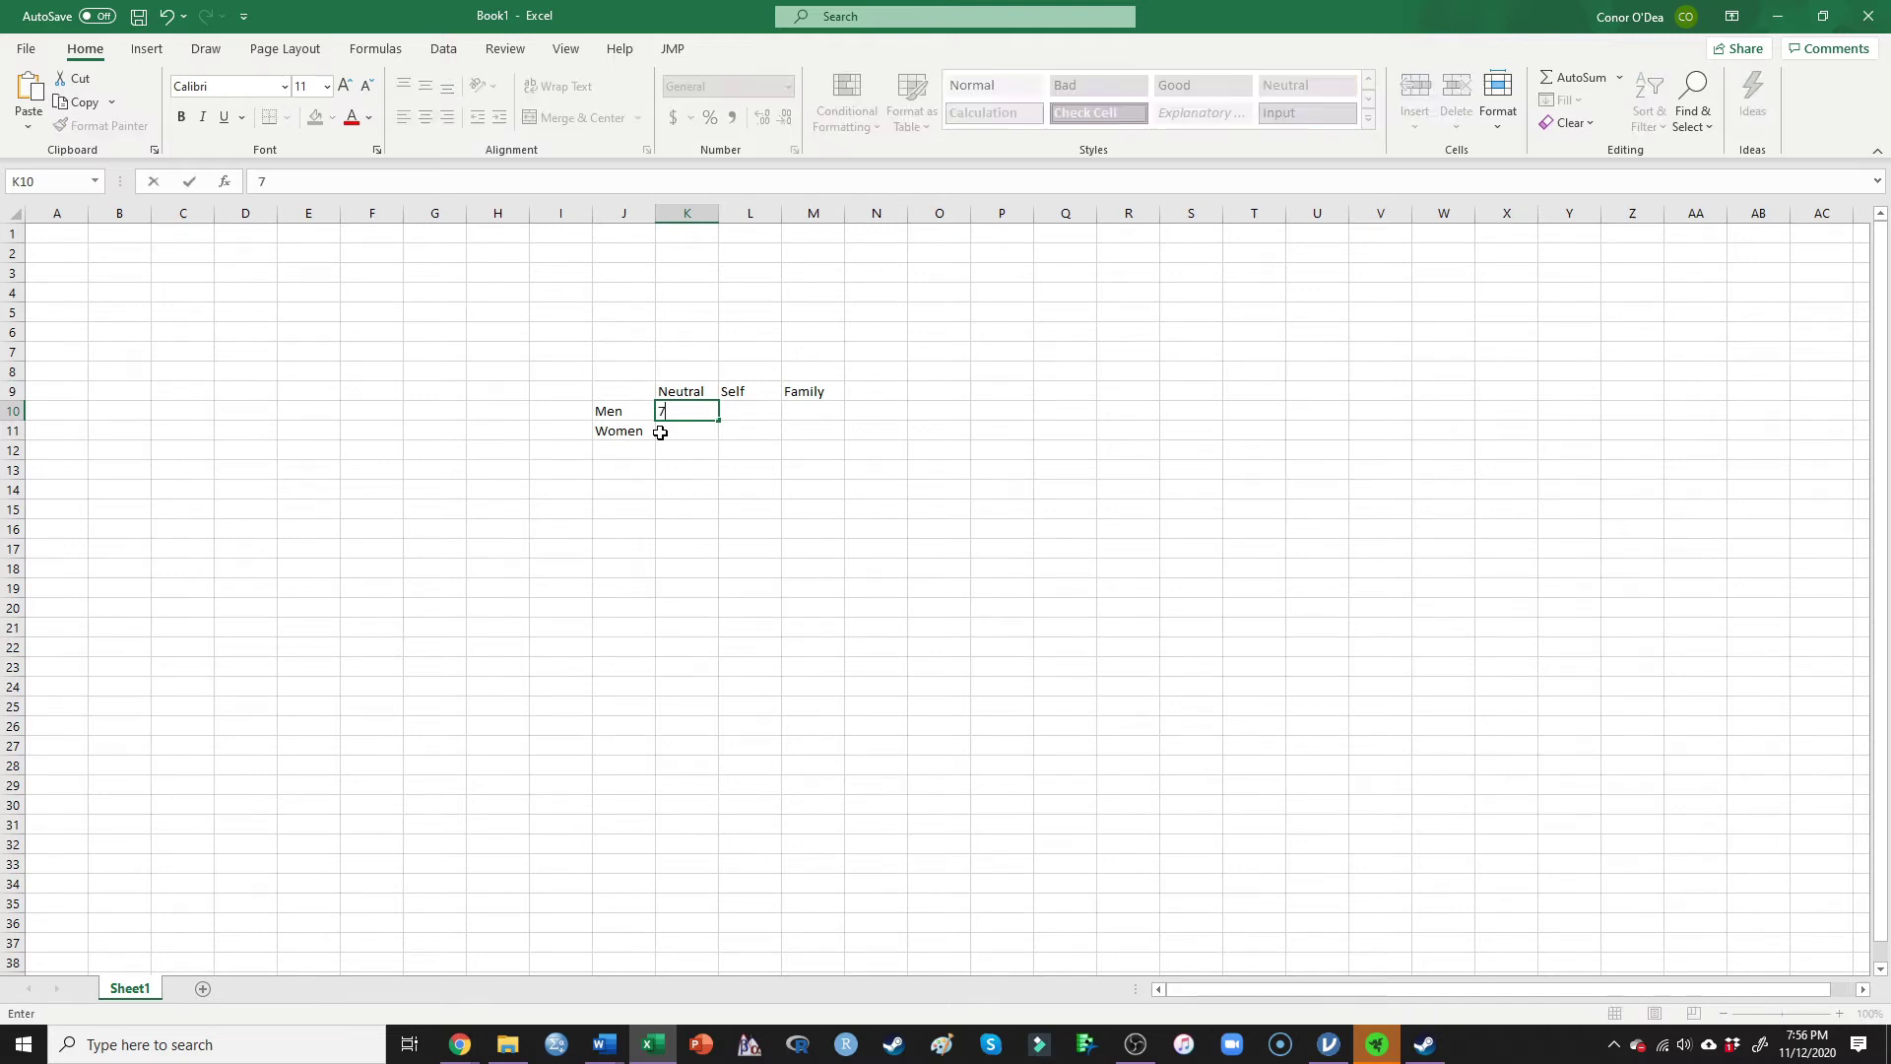
{"action": "type", "text": ".22"}
{"action": "key", "text": "Tab"}
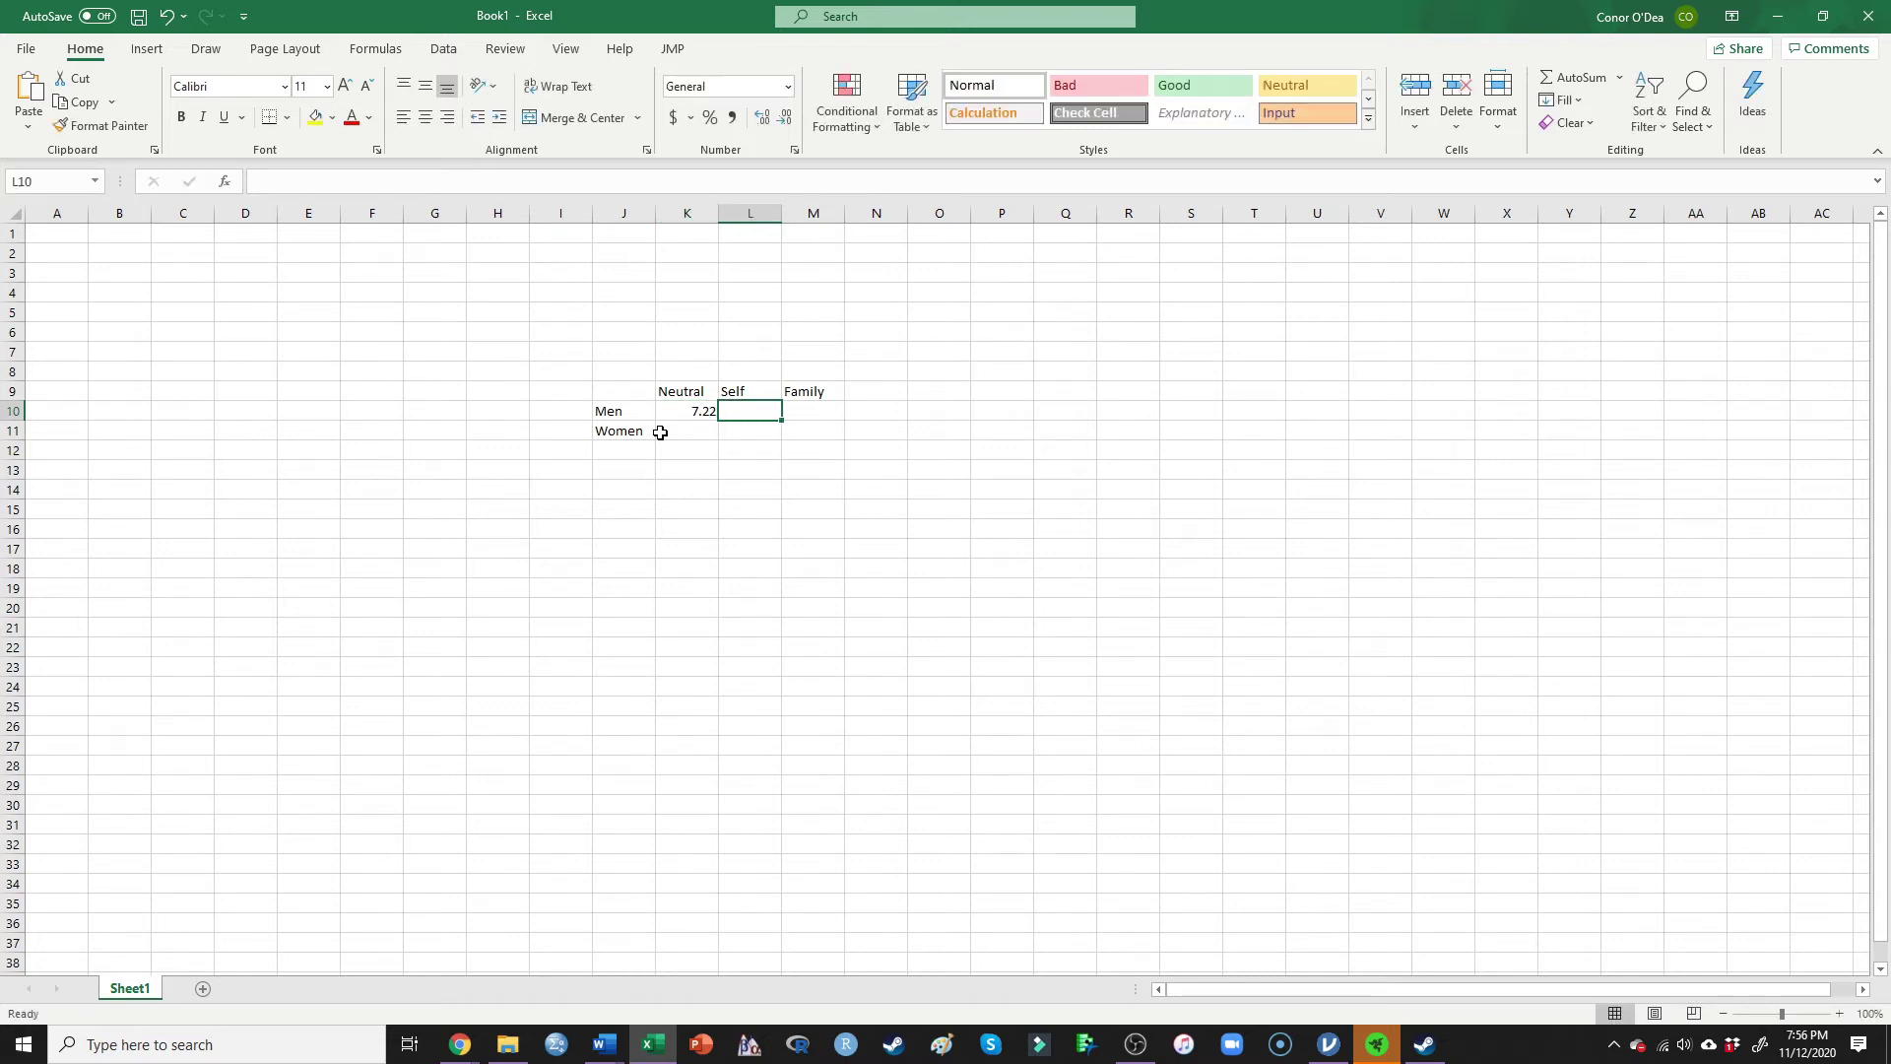
{"action": "type", "text": "6.55"}
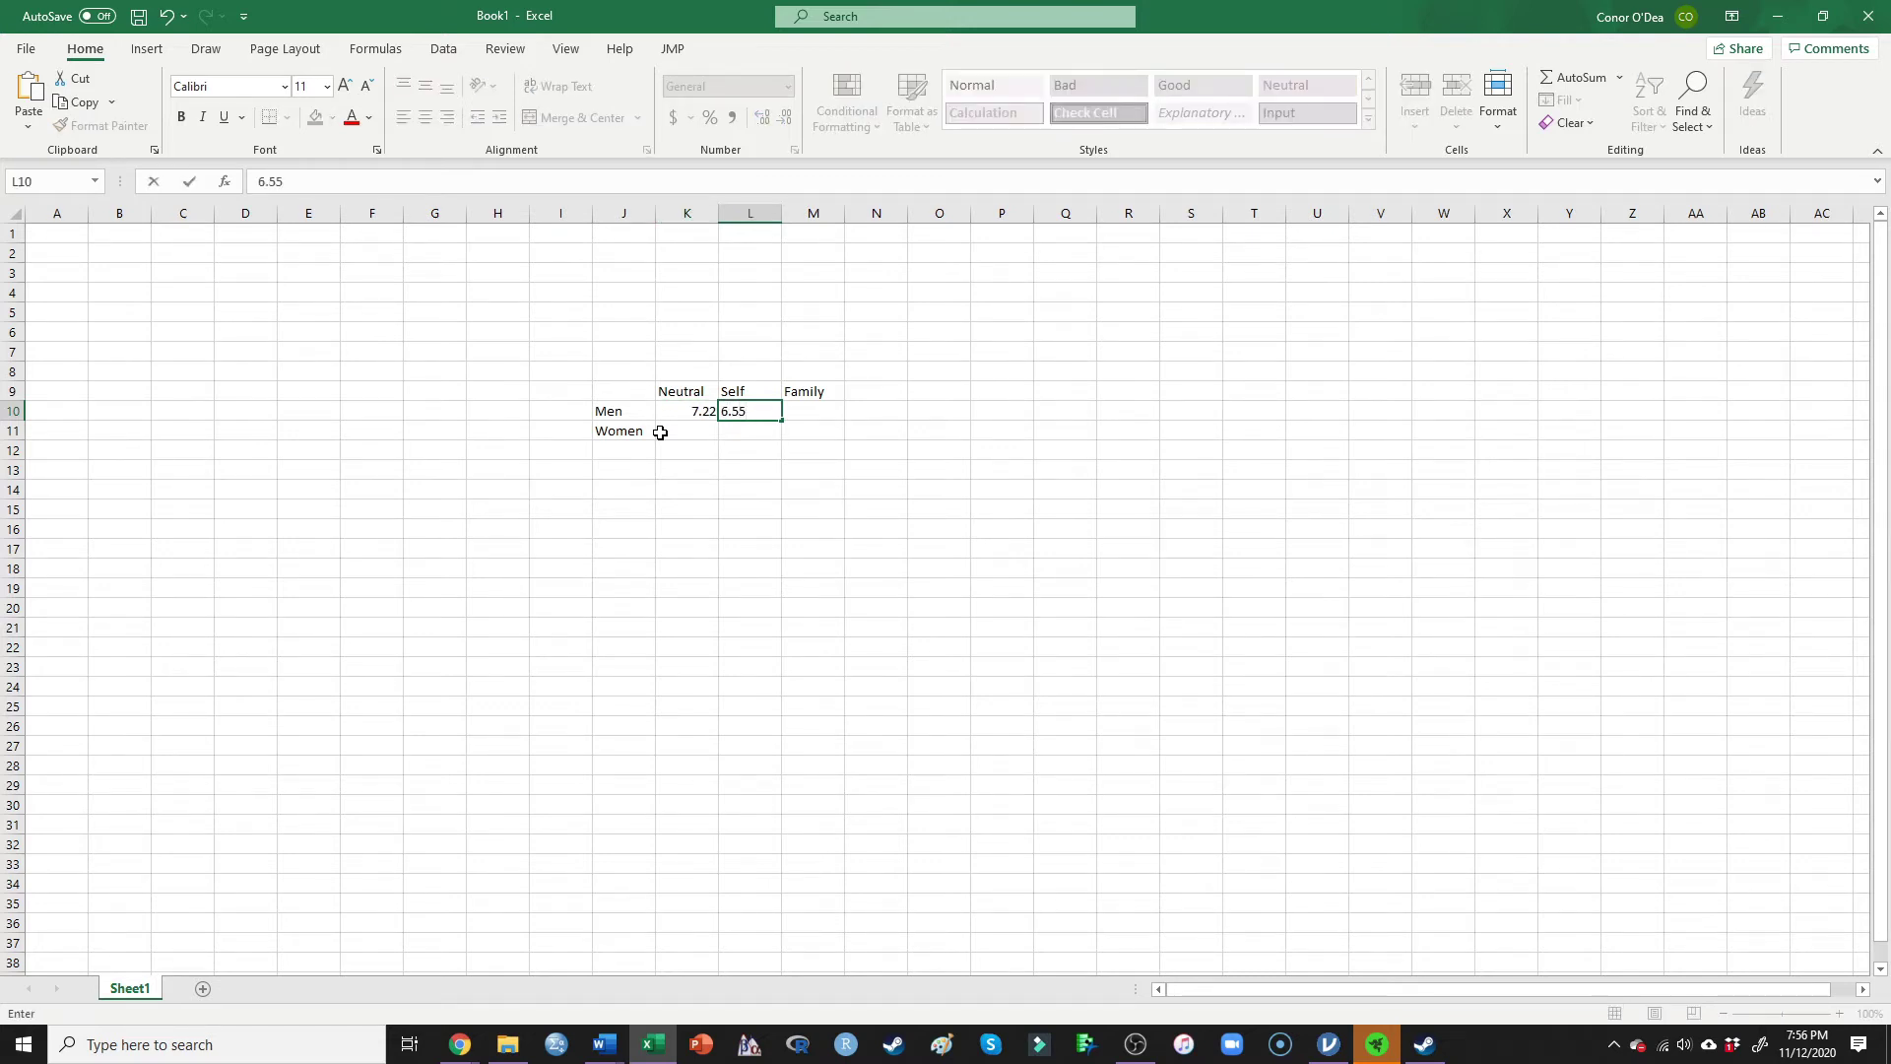
{"action": "key", "text": "Tab"}
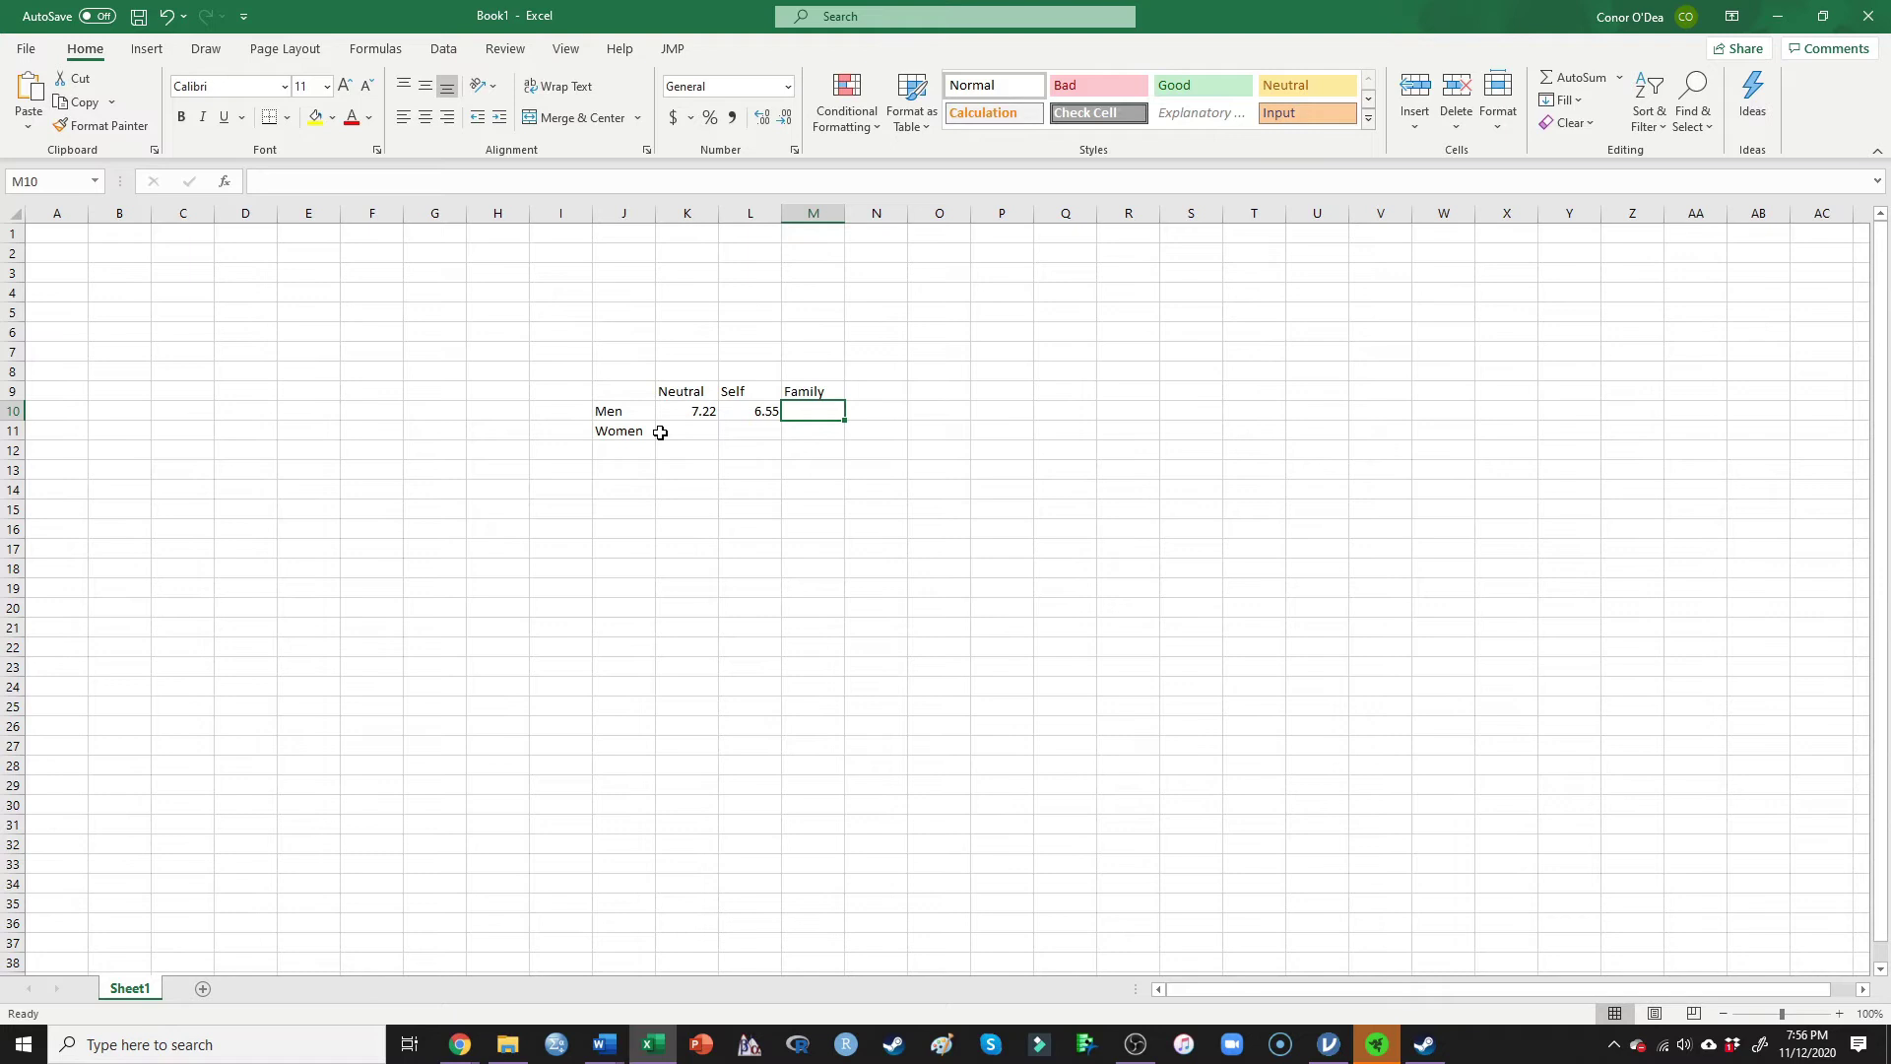
{"action": "type", "text": "7.8"}
{"action": "key", "text": "Return"}
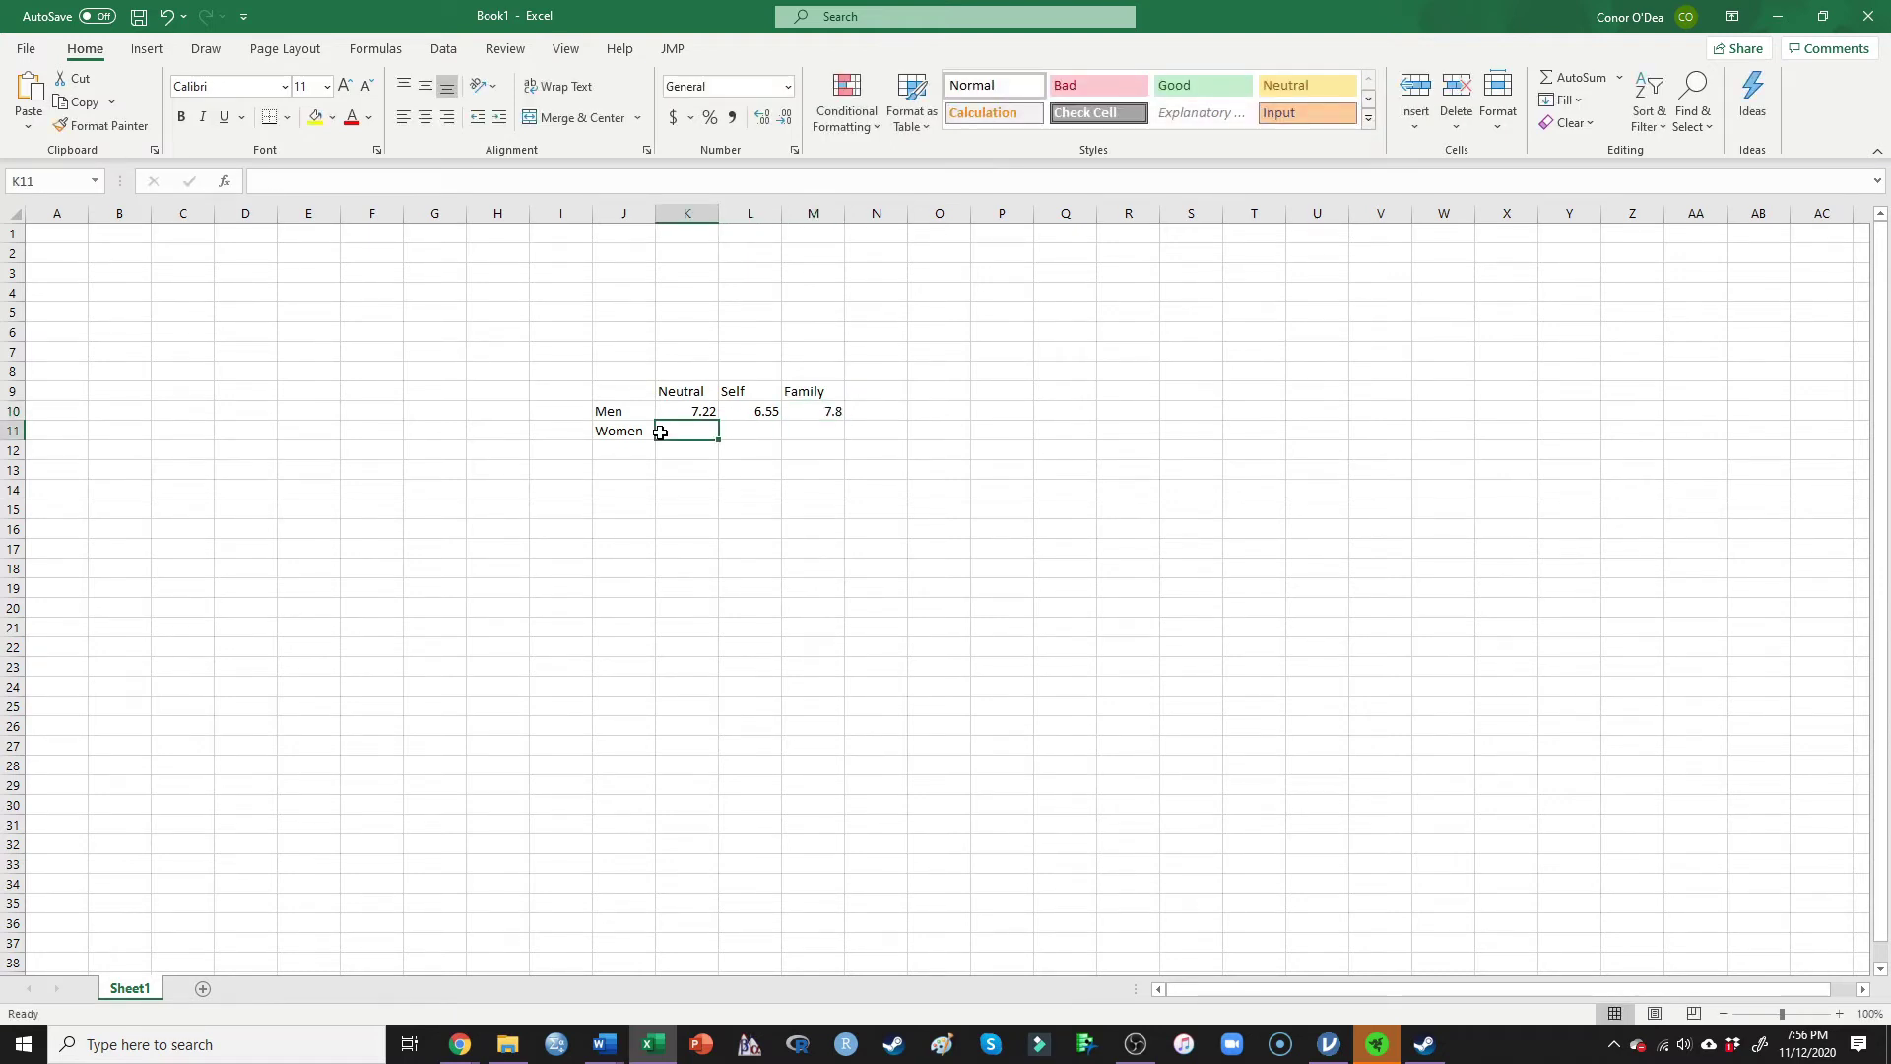
{"action": "type", "text": "7."}
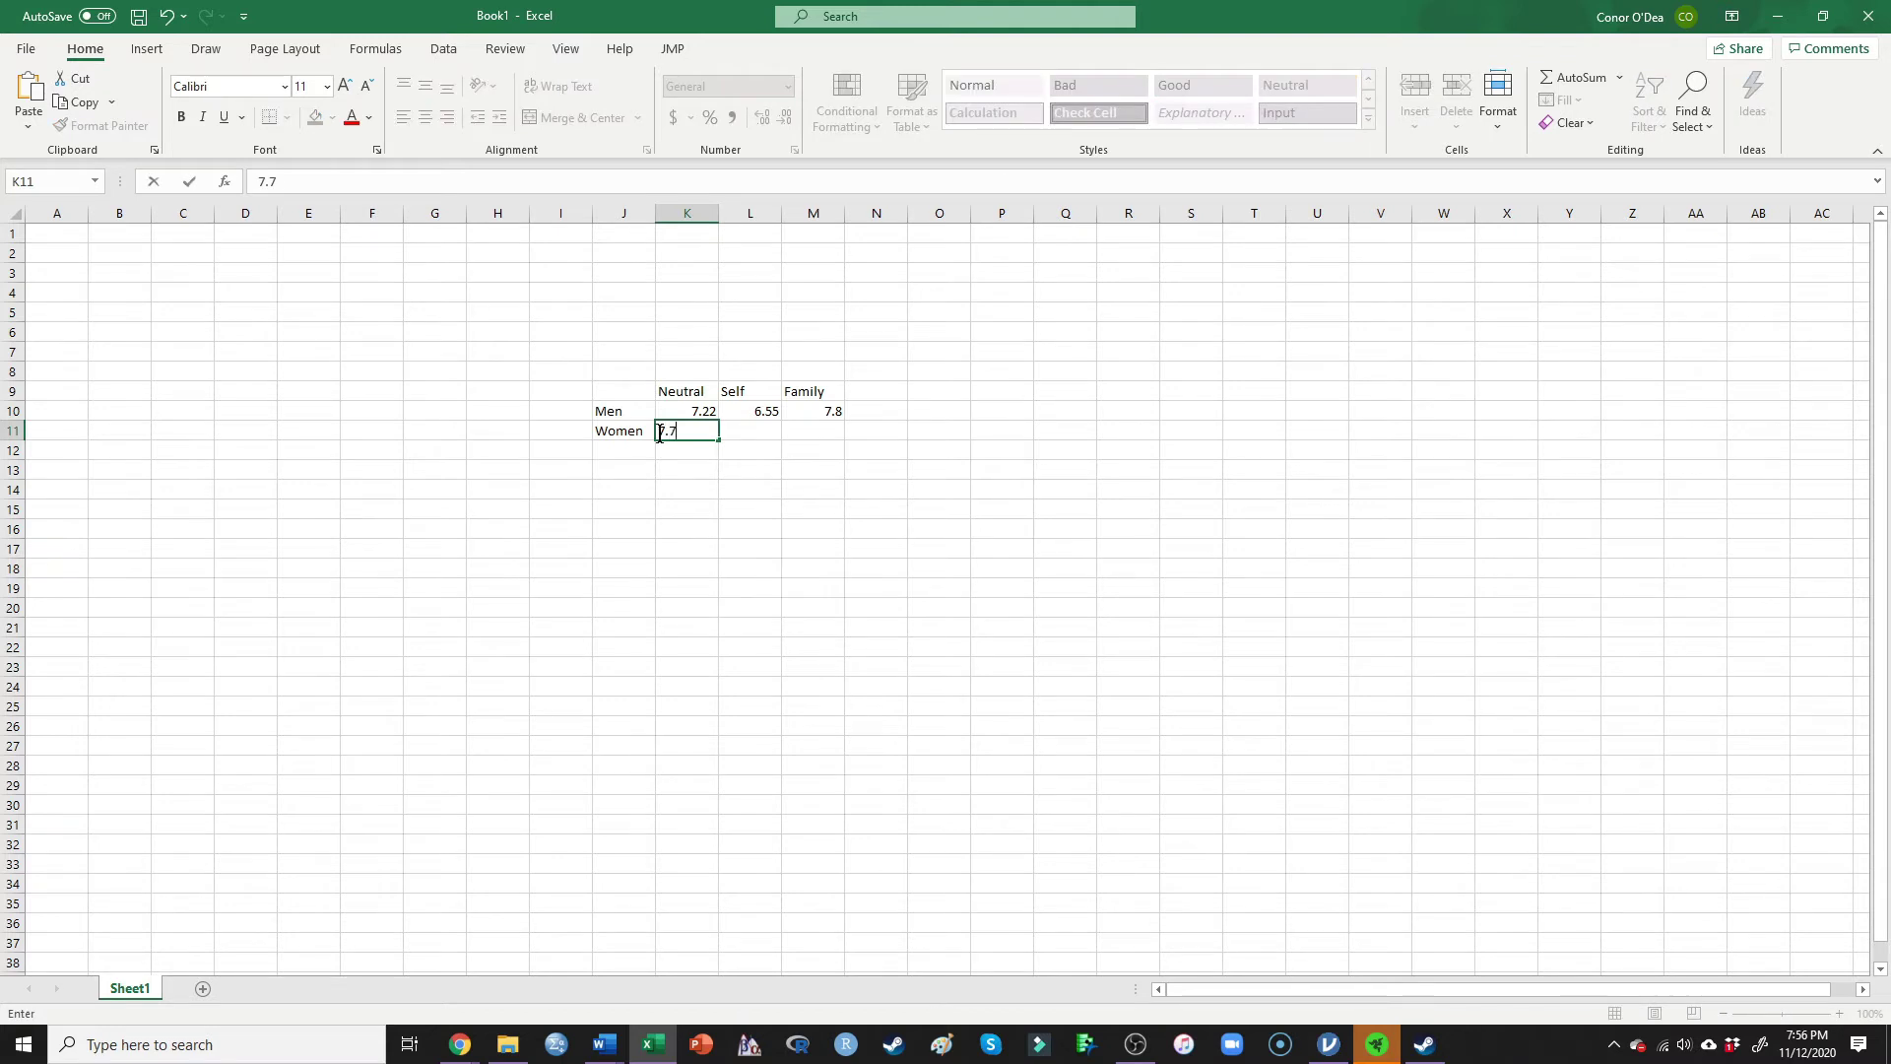
{"action": "type", "text": "72"}
{"action": "key", "text": "Tab"}
{"action": "type", "text": "7.54"}
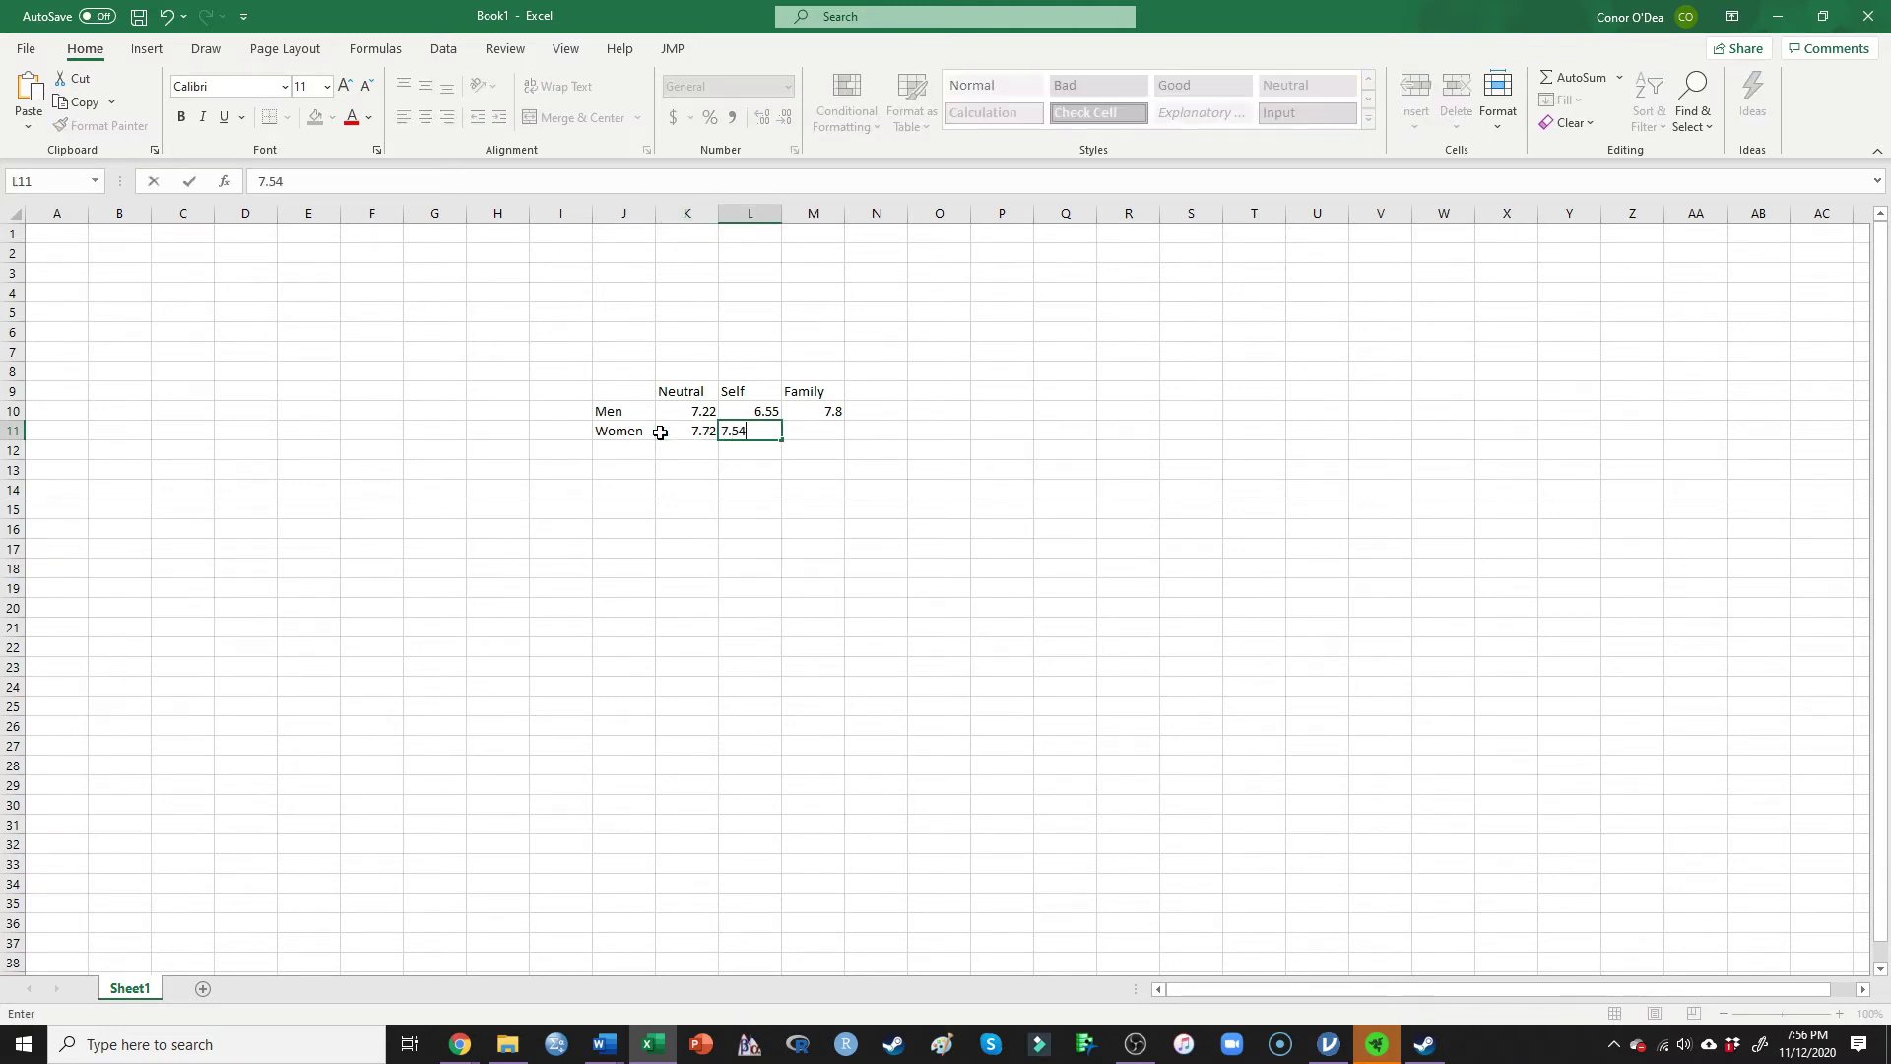
{"action": "key", "text": "Tab"}
{"action": "type", "text": "7"}
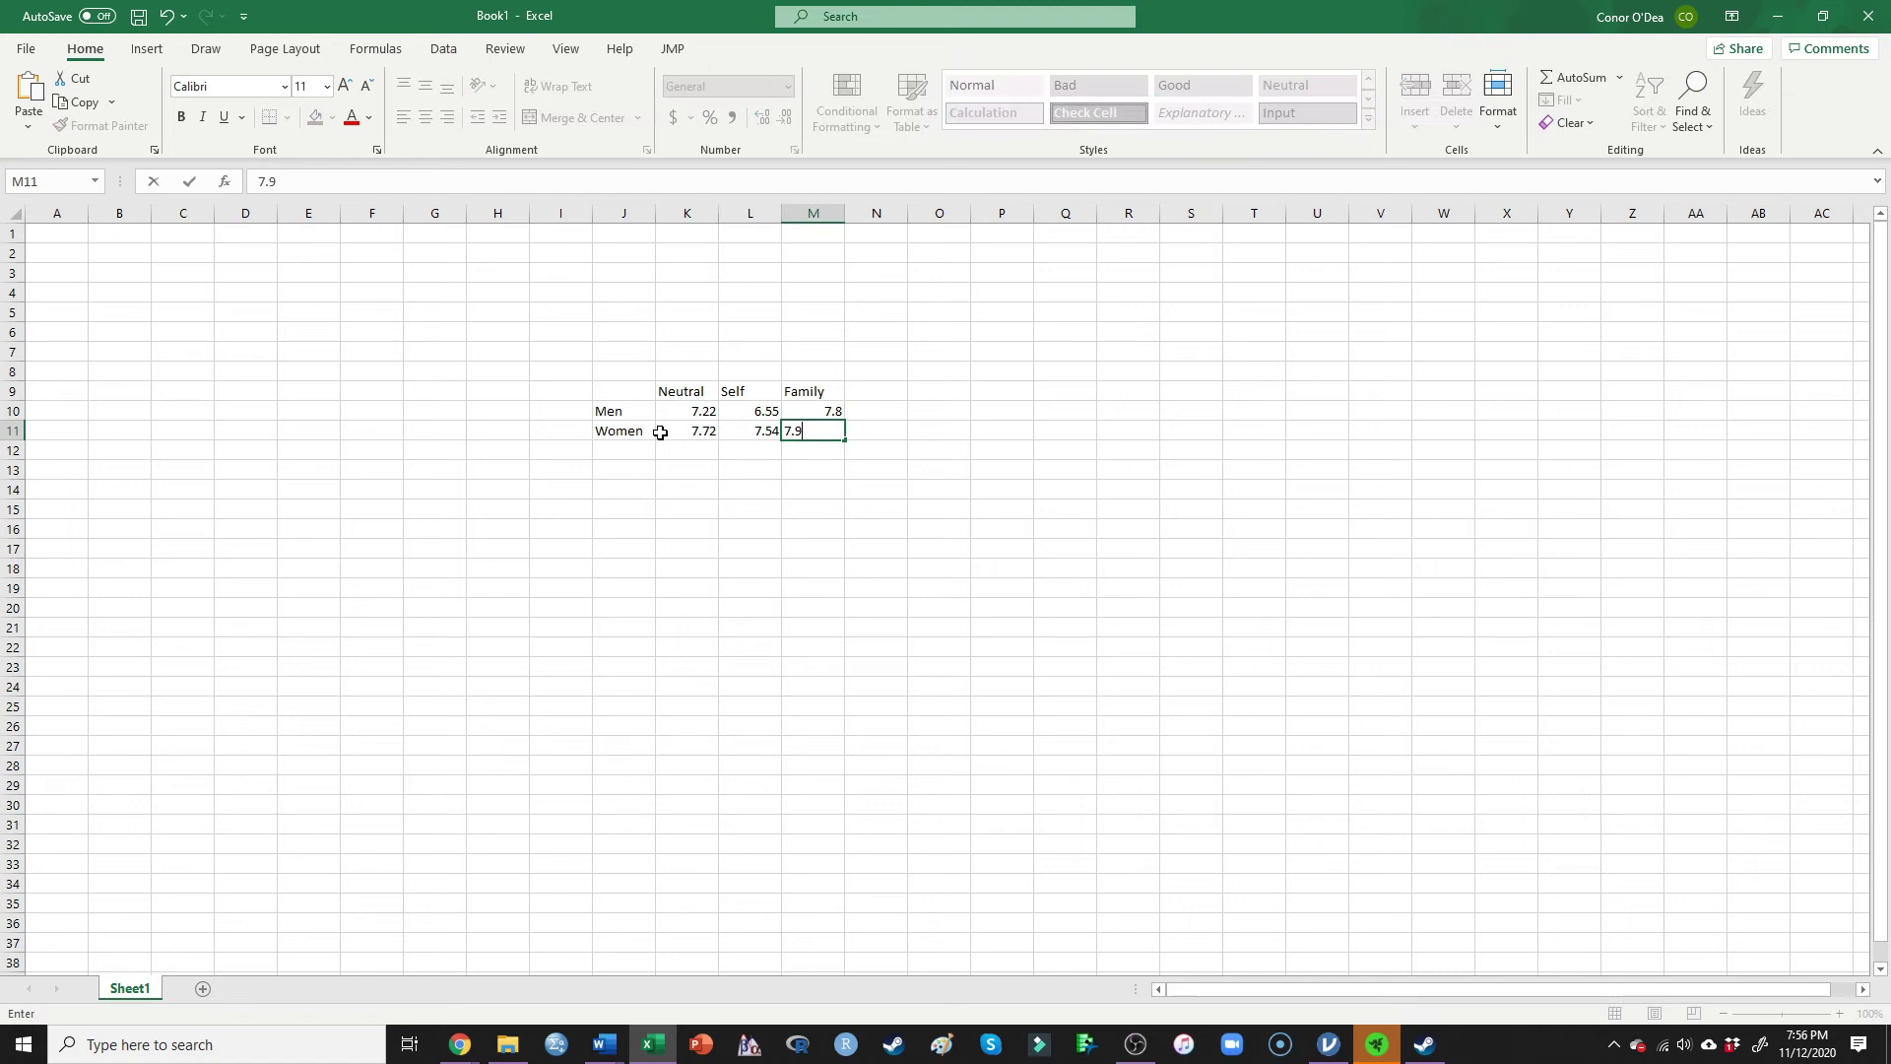
{"action": "key", "text": "Return"}
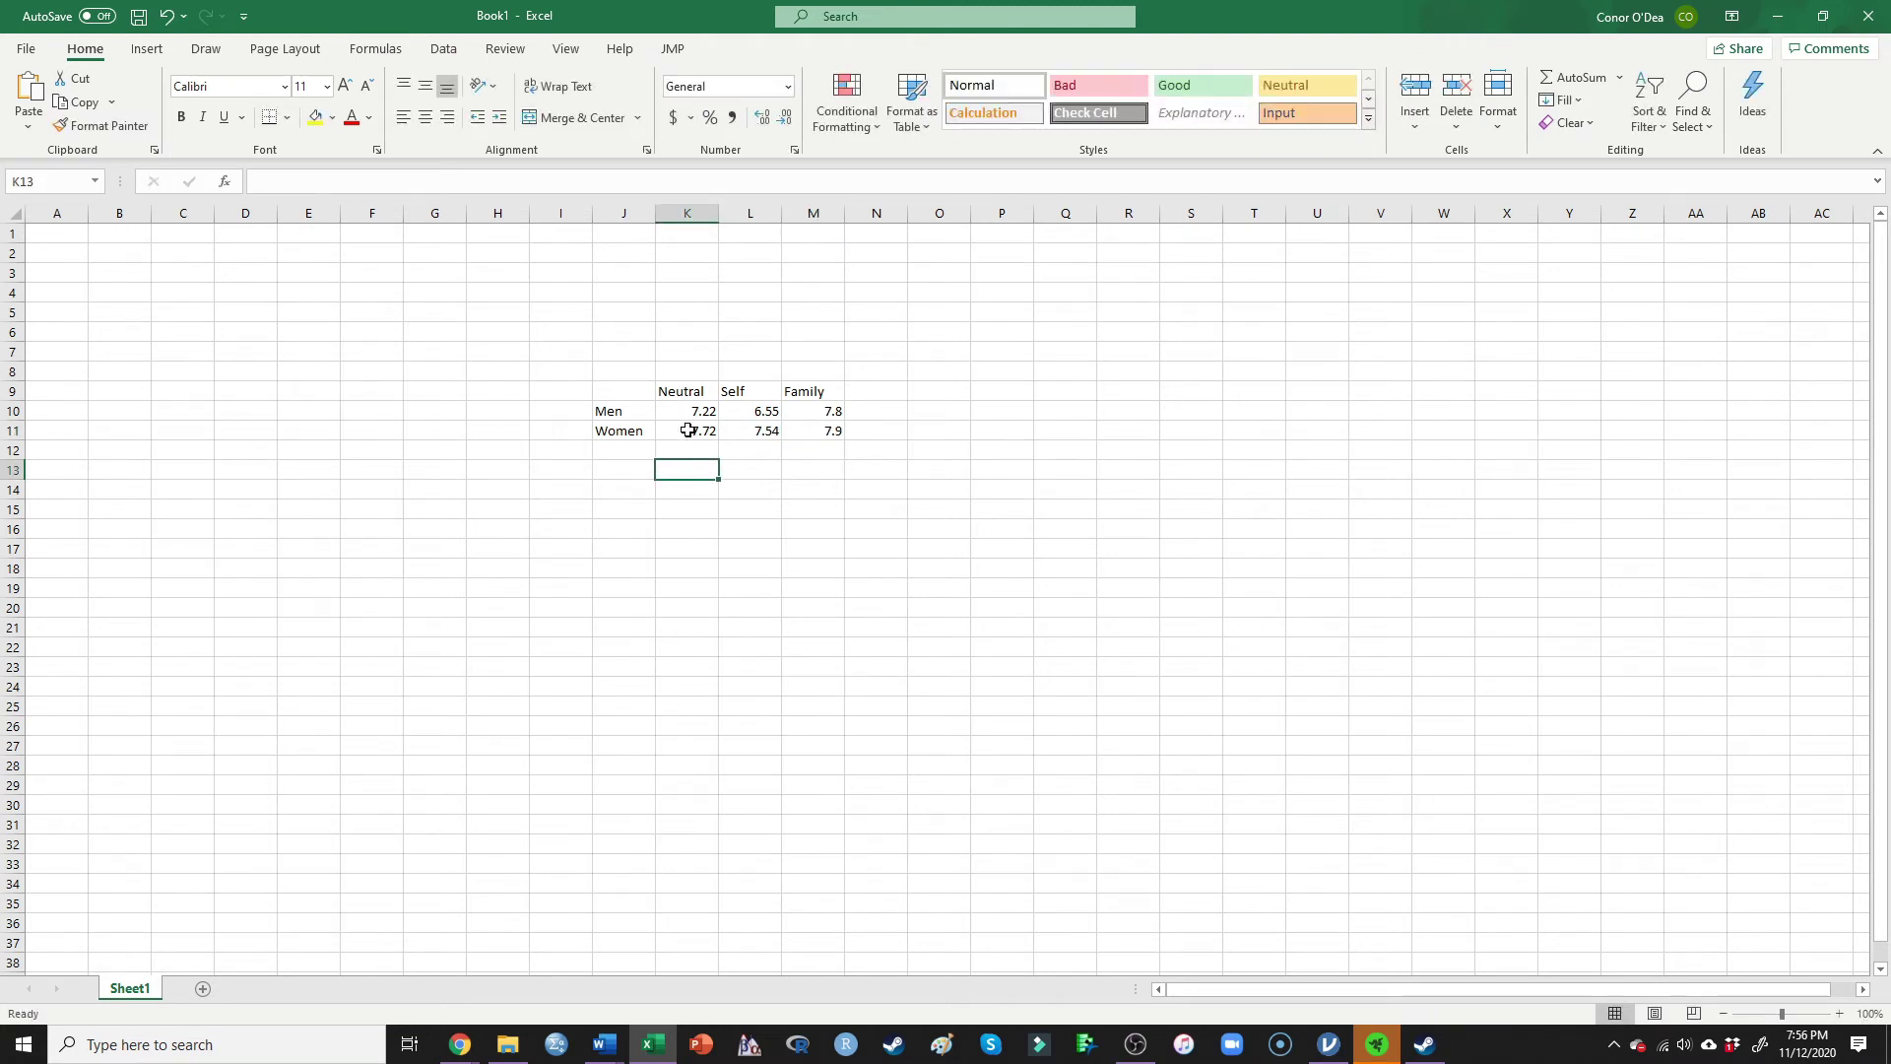
Step: Insert a clustered column chart from the means table J9:M11
{"action": "left_click", "coordinate": [609, 390]}
{"action": "left_click_drag", "start_coordinate": [609, 390], "coordinate": [791, 432]}
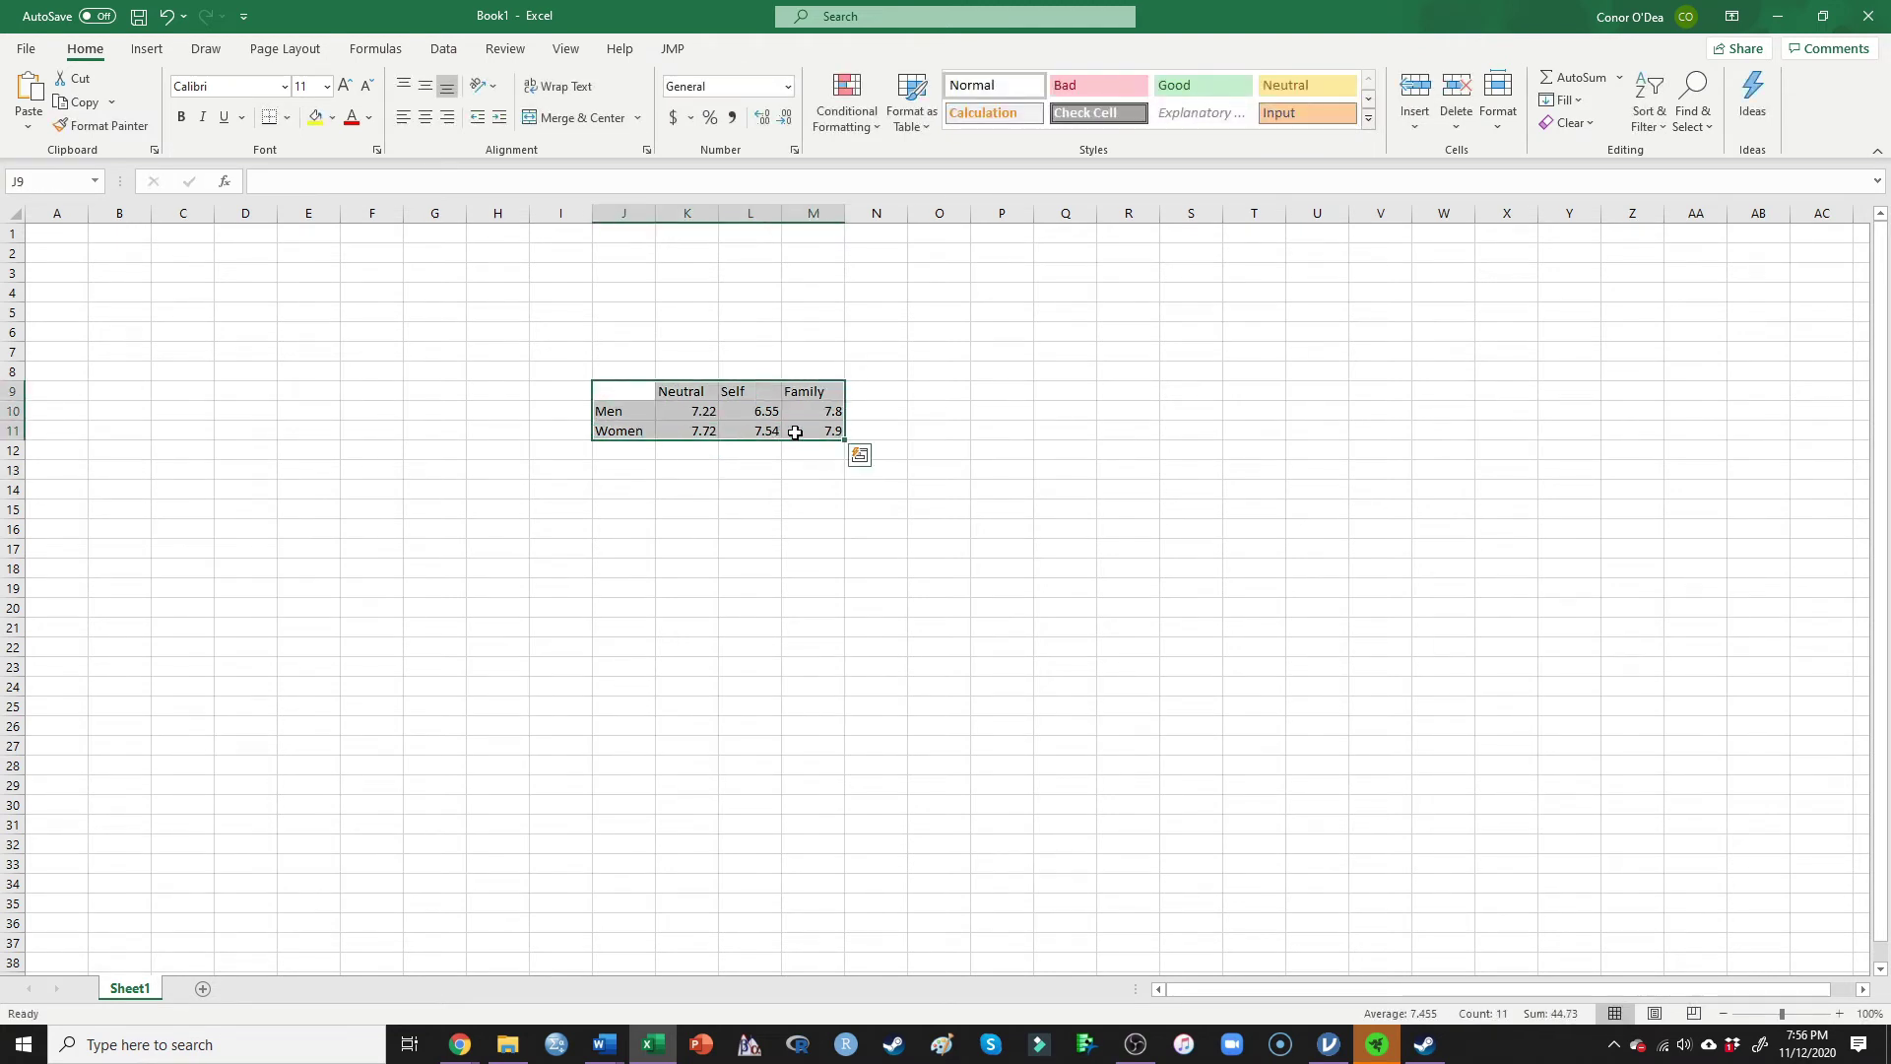
{"action": "left_click", "coordinate": [146, 49]}
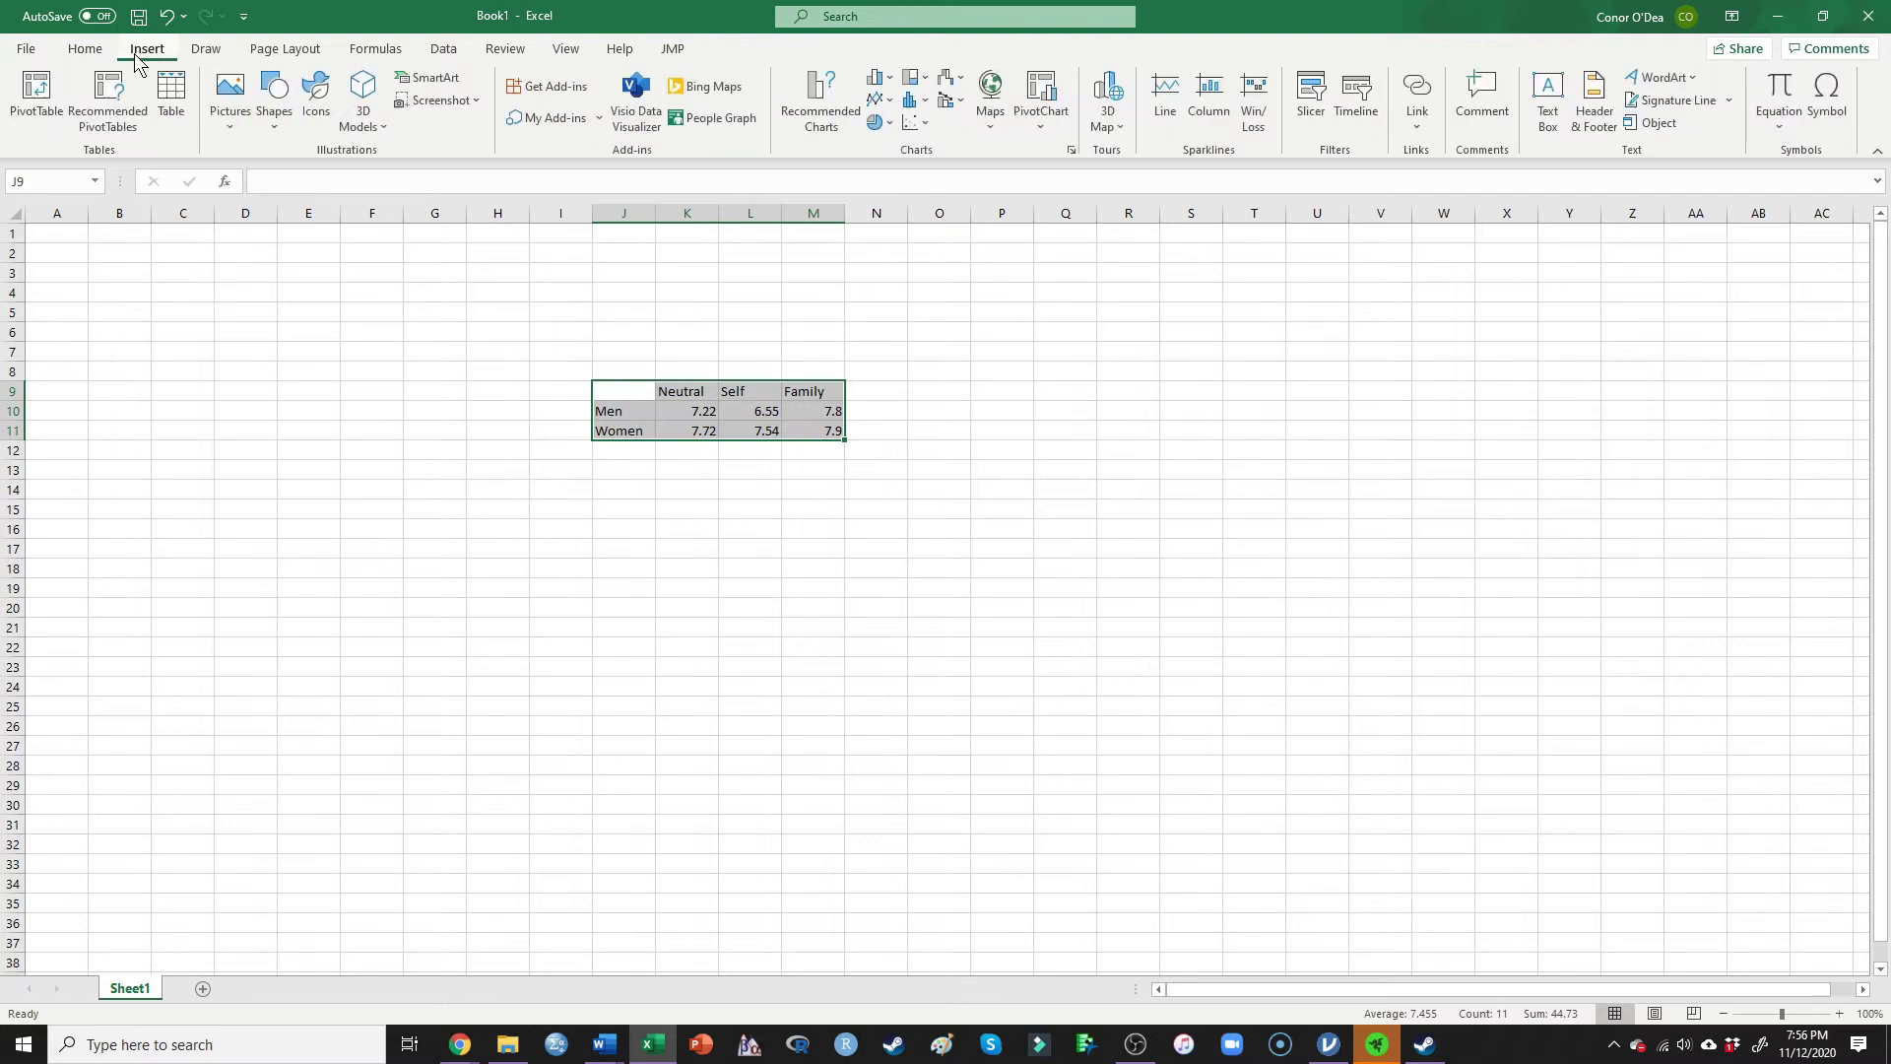
{"action": "left_click", "coordinate": [880, 79]}
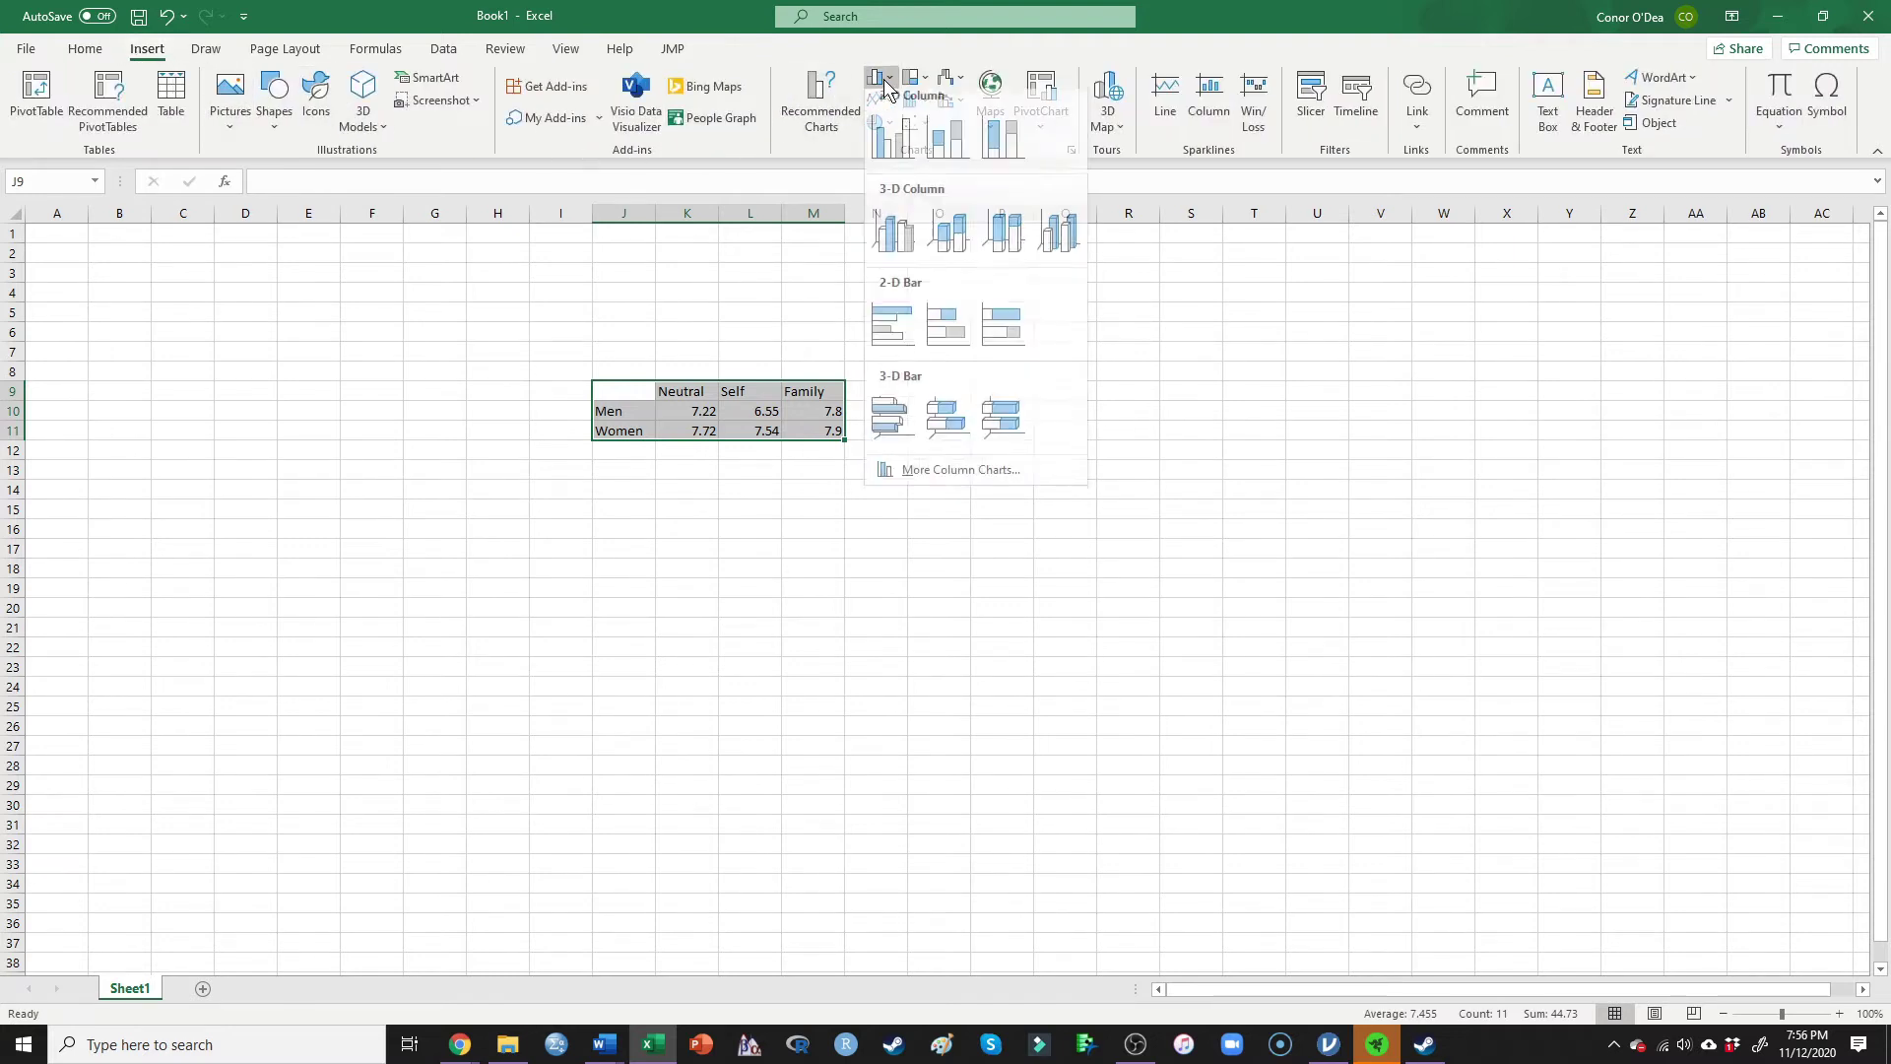
{"action": "left_click", "coordinate": [902, 154]}
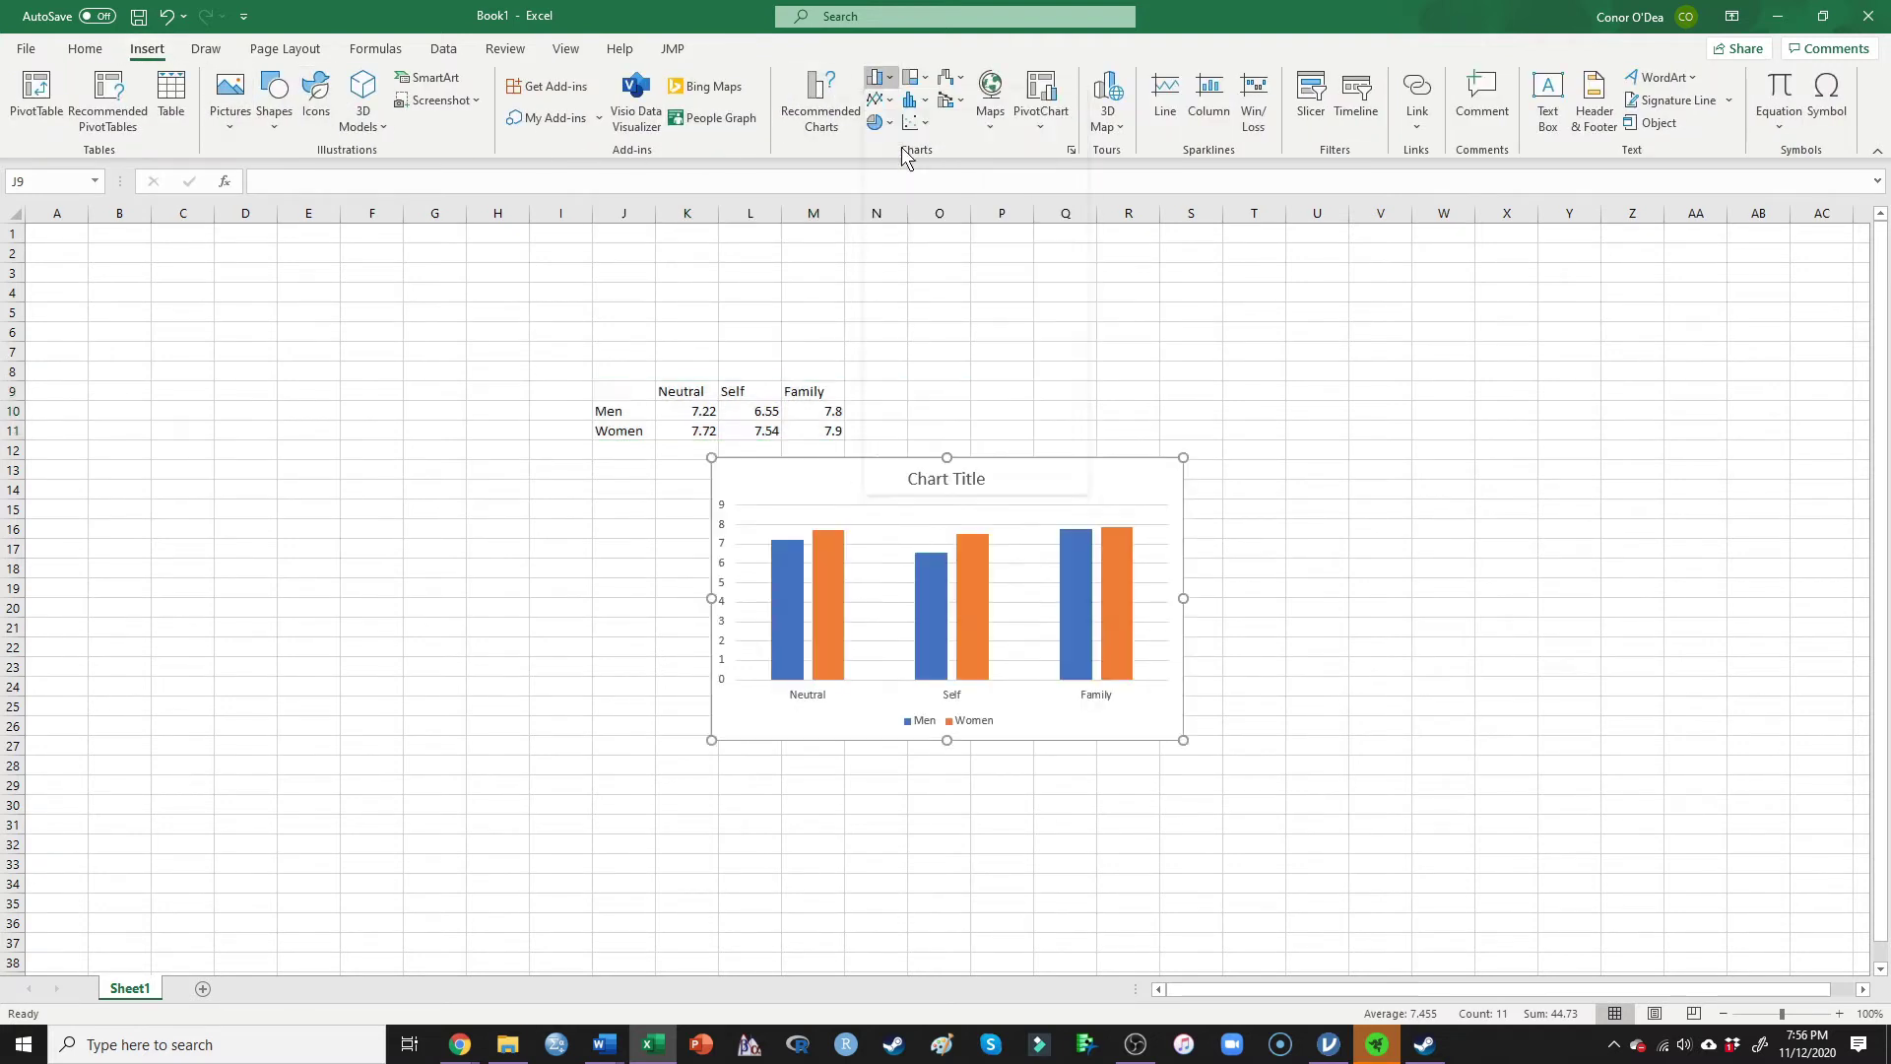
Step: Delete the chart title from the new column chart
{"action": "left_click", "coordinate": [1024, 546]}
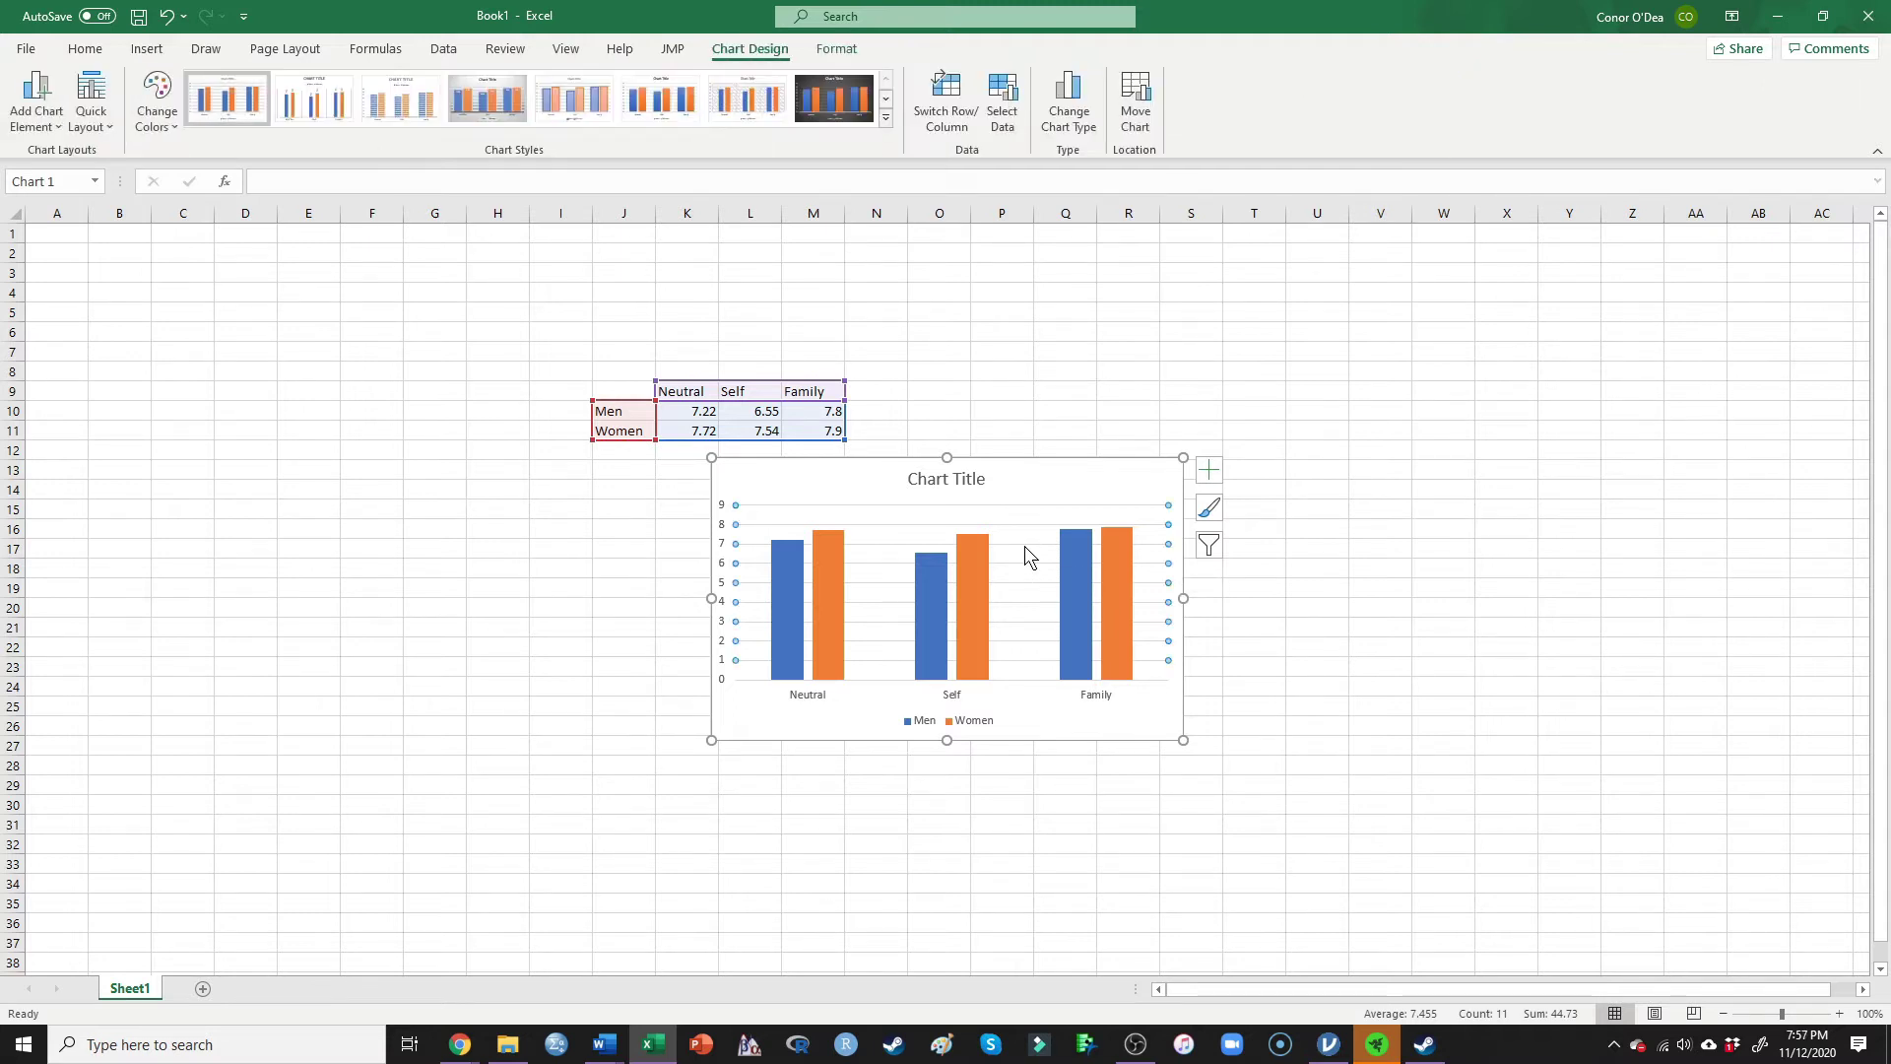
{"action": "key", "text": "Escape"}
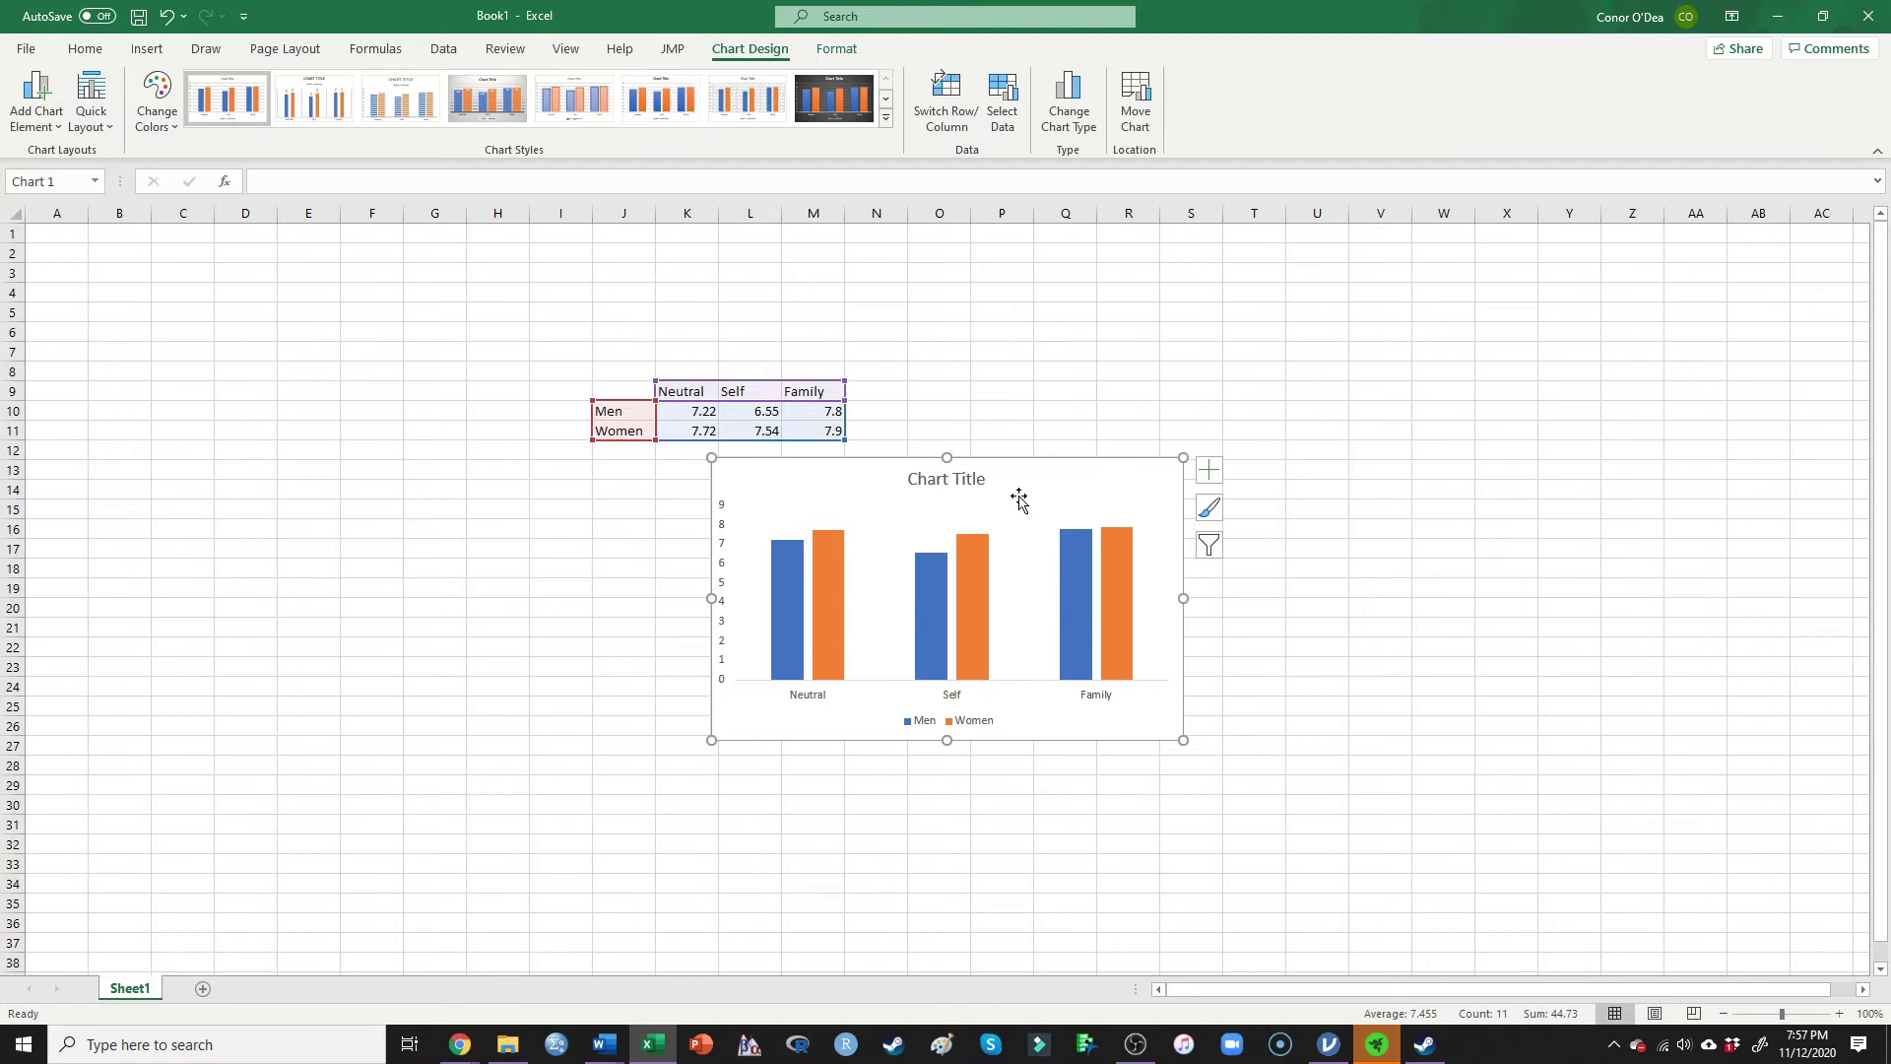
{"action": "left_click", "coordinate": [1059, 556]}
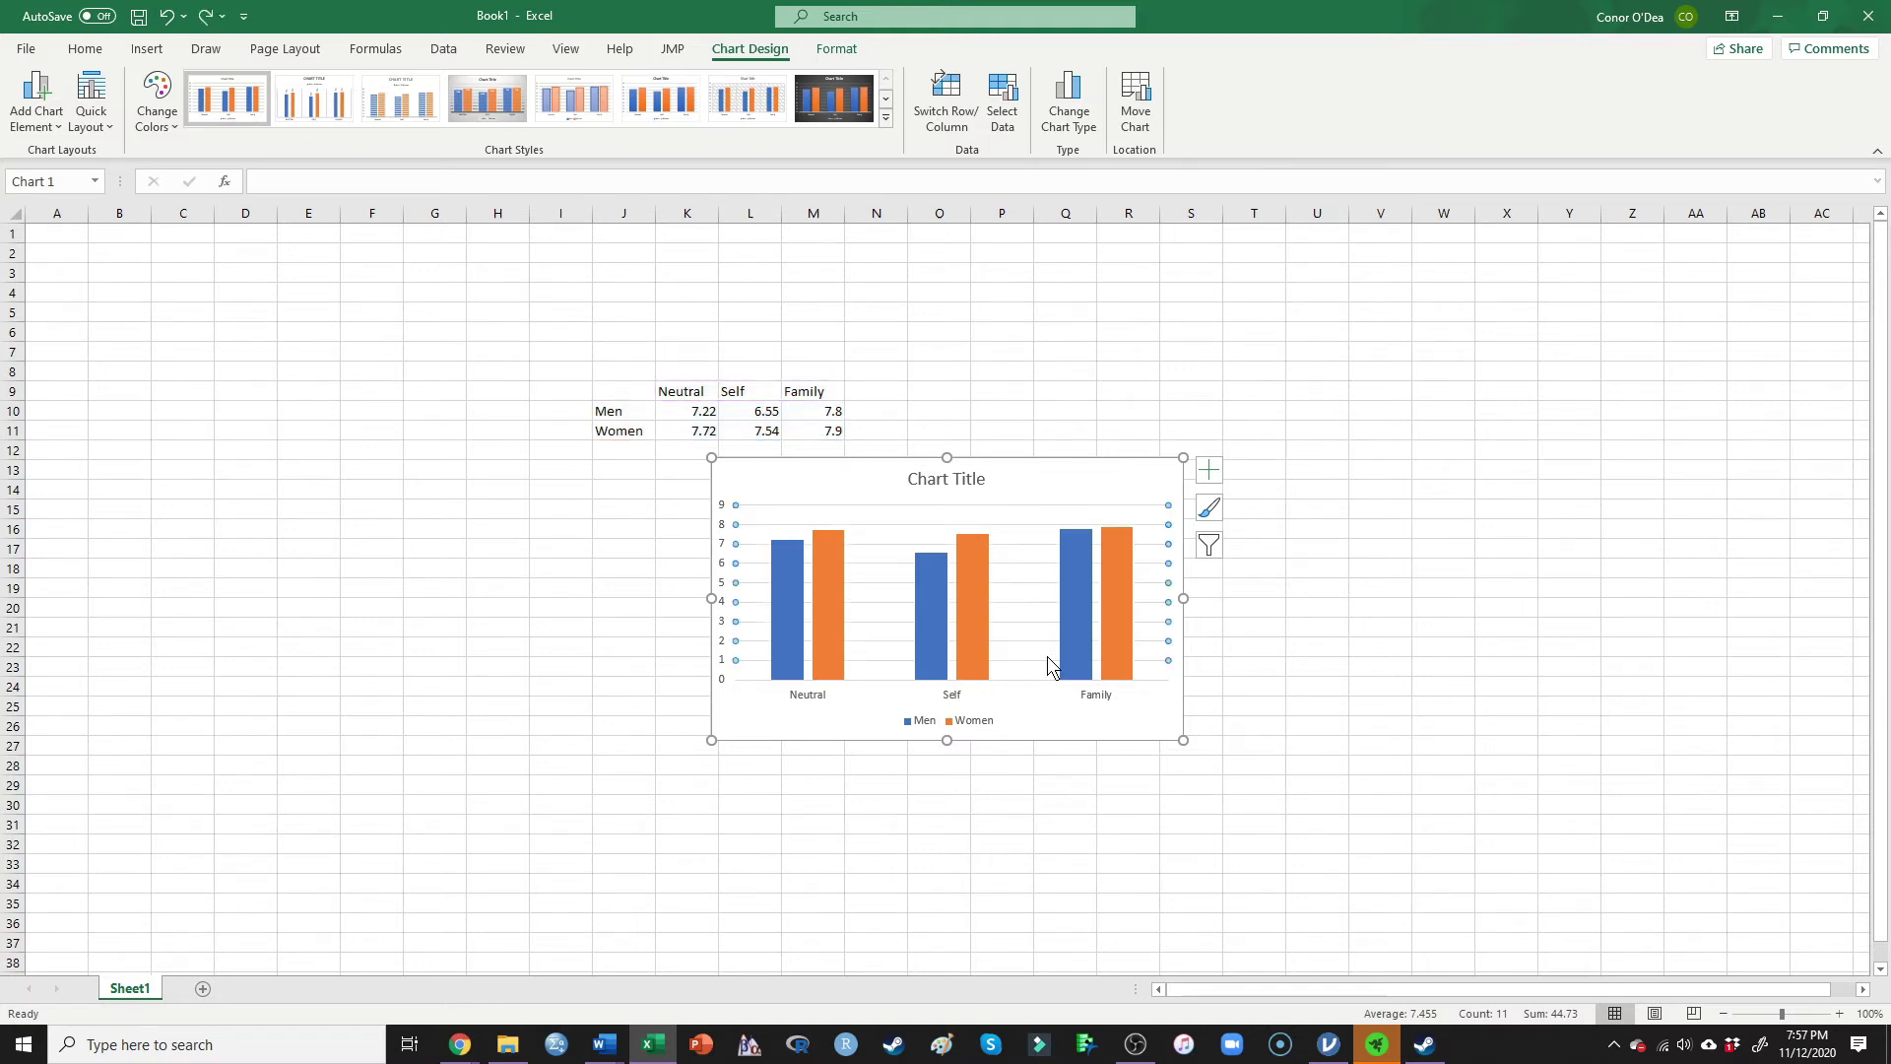
{"action": "left_click", "coordinate": [1034, 725]}
{"action": "left_click", "coordinate": [1025, 524]}
{"action": "left_click", "coordinate": [1026, 524]}
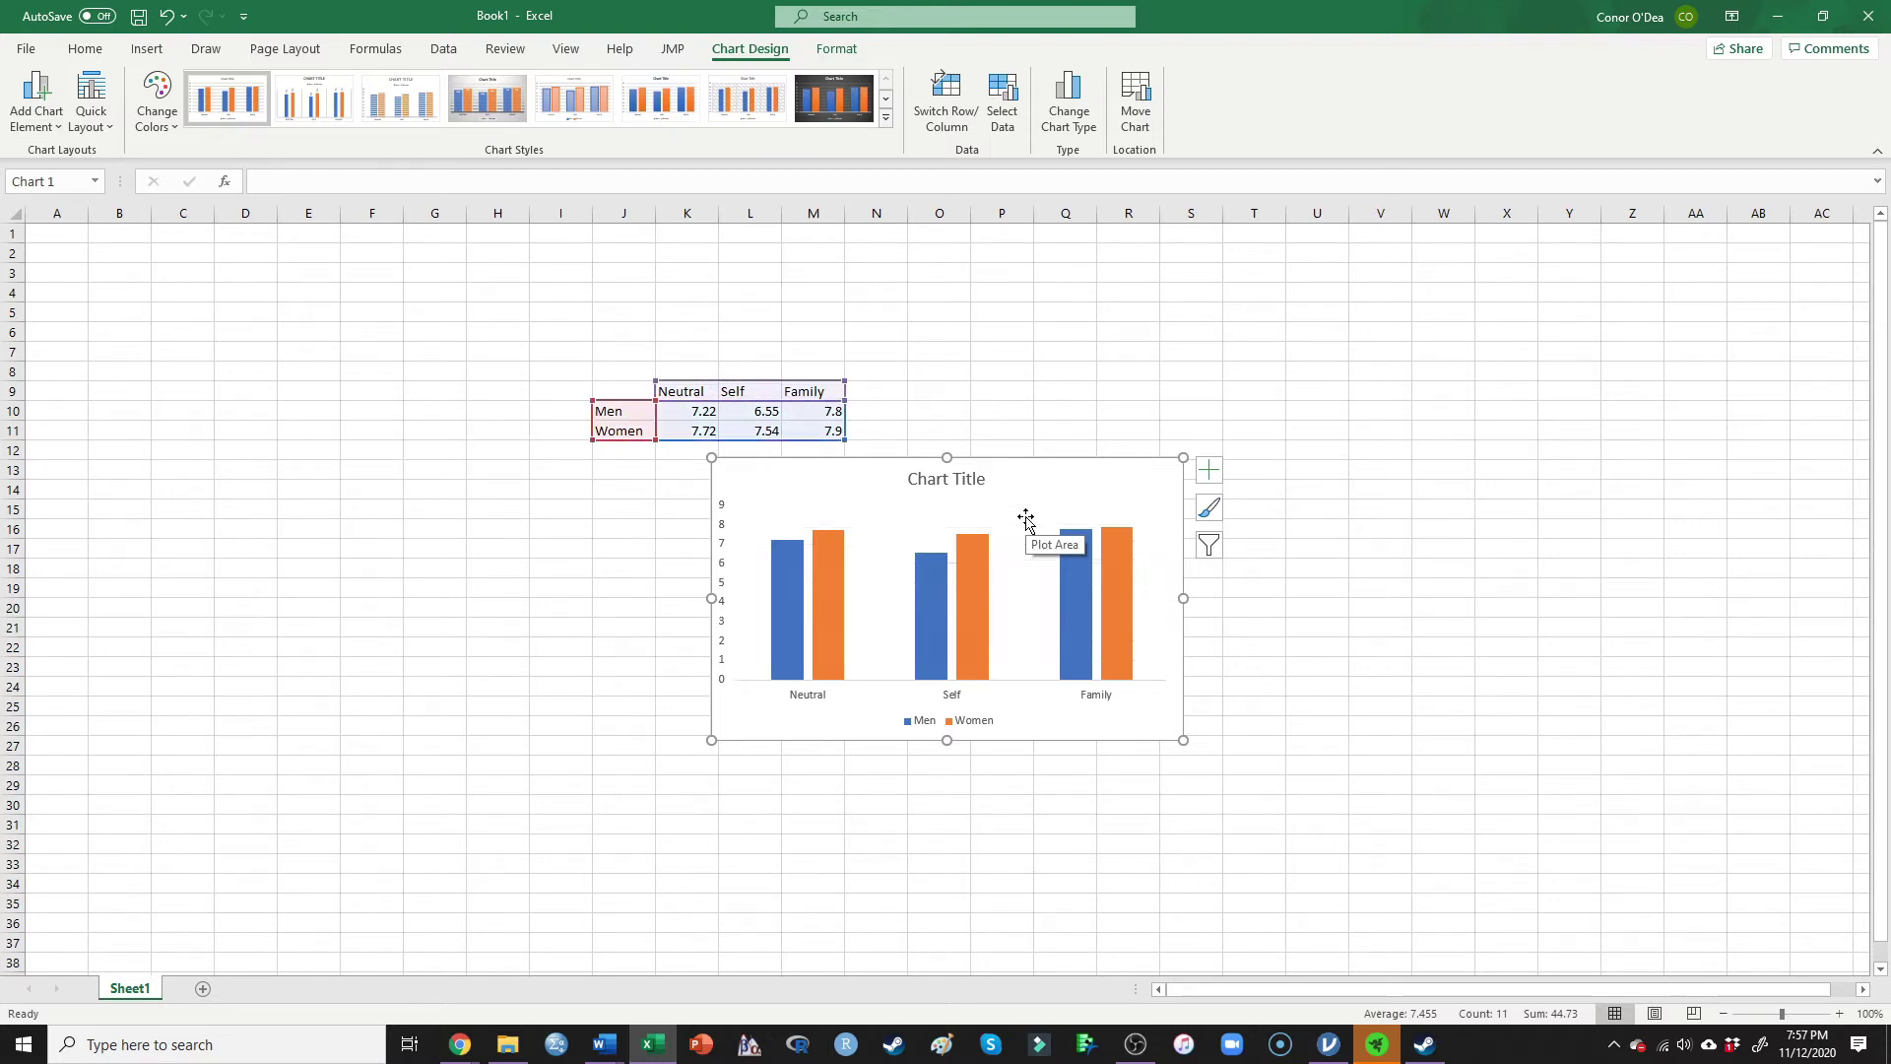
{"action": "left_click", "coordinate": [974, 478]}
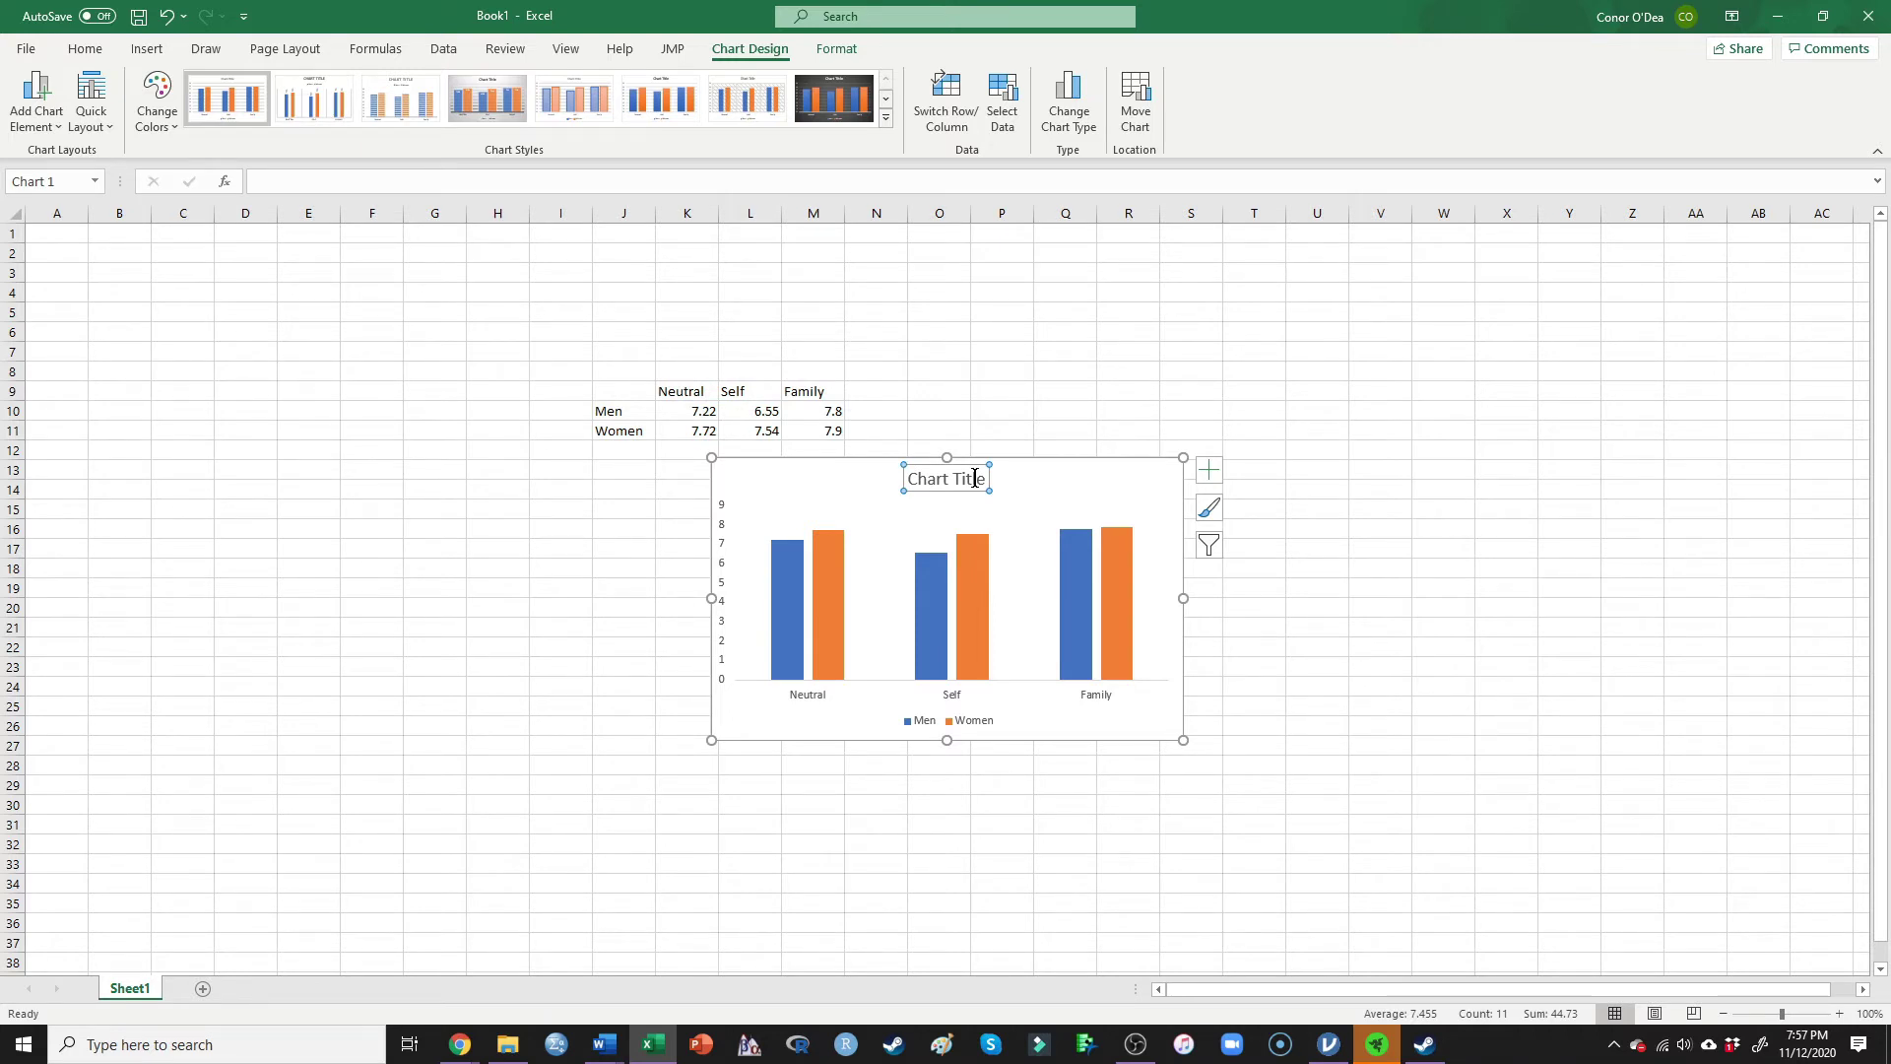
{"action": "key", "text": "Delete"}
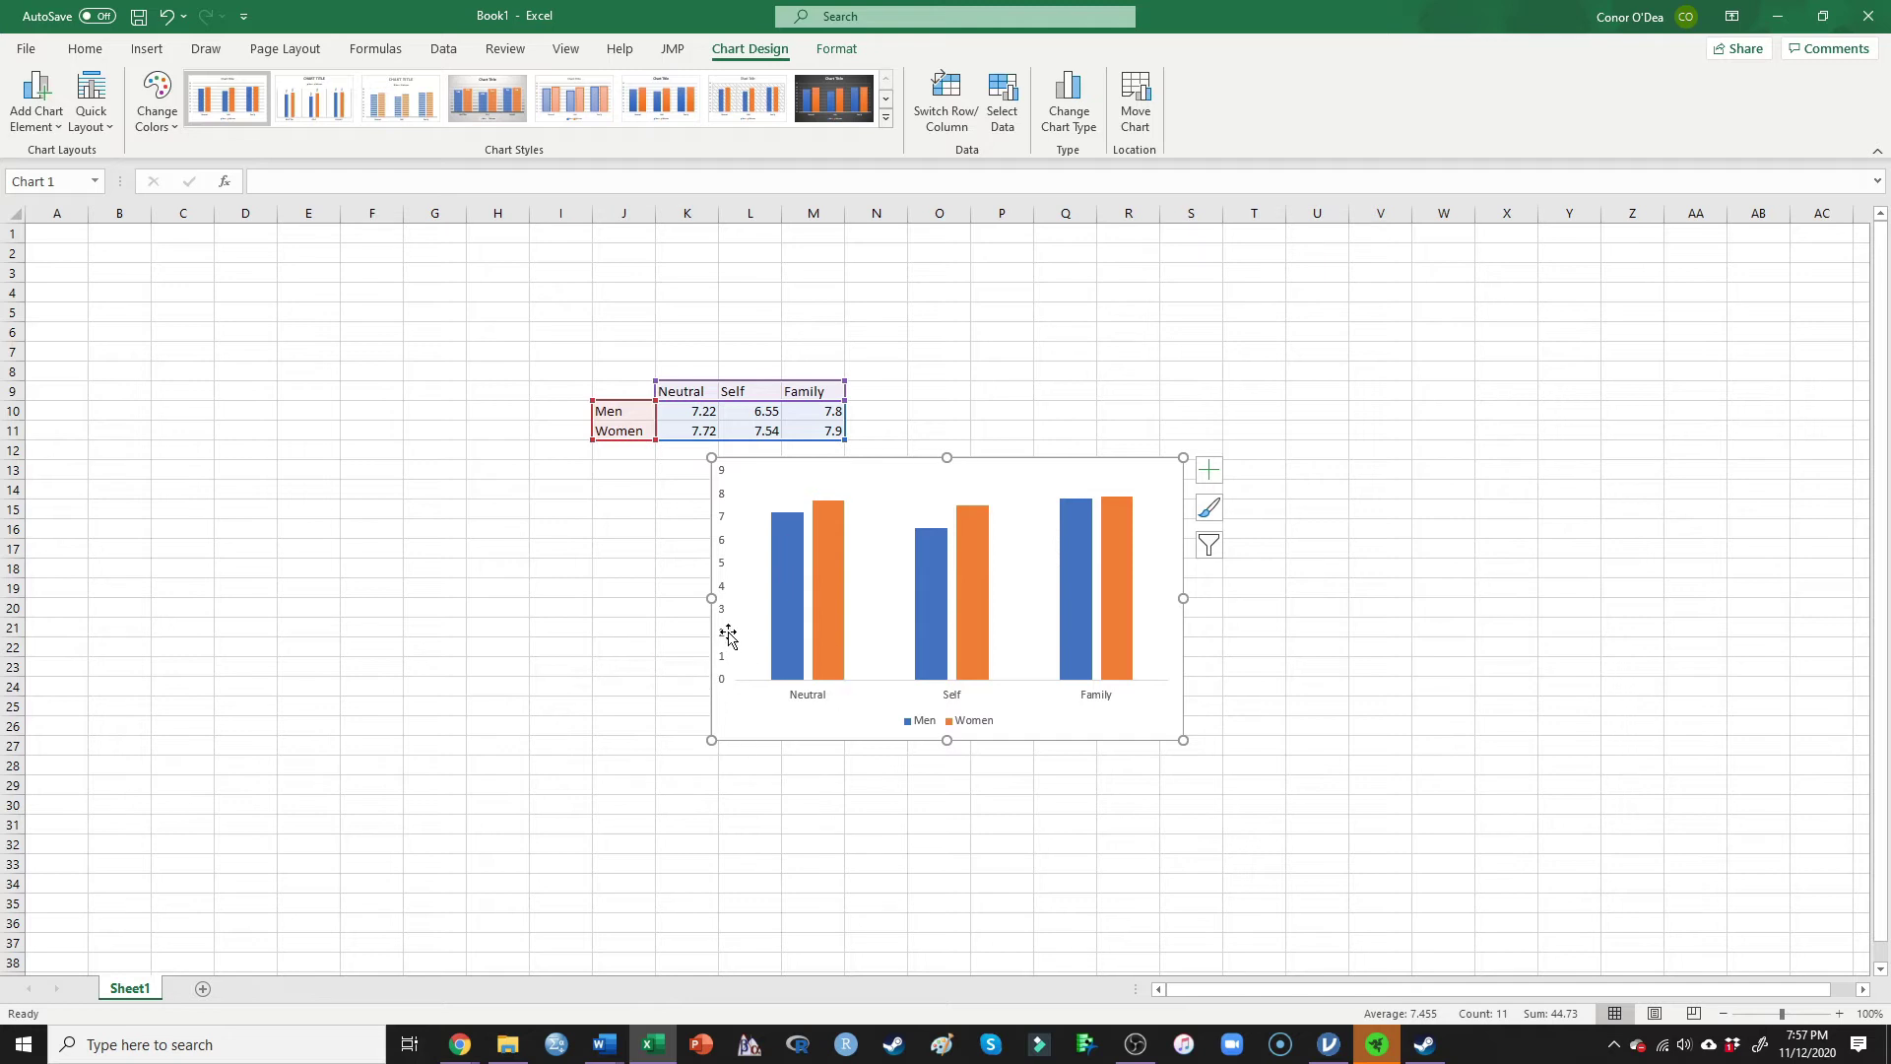
Step: Set the vertical axis minimum to 1 and maximum to 8, then drag the chart down-left
{"action": "left_click", "coordinate": [724, 581]}
{"action": "right_click", "coordinate": [724, 580]}
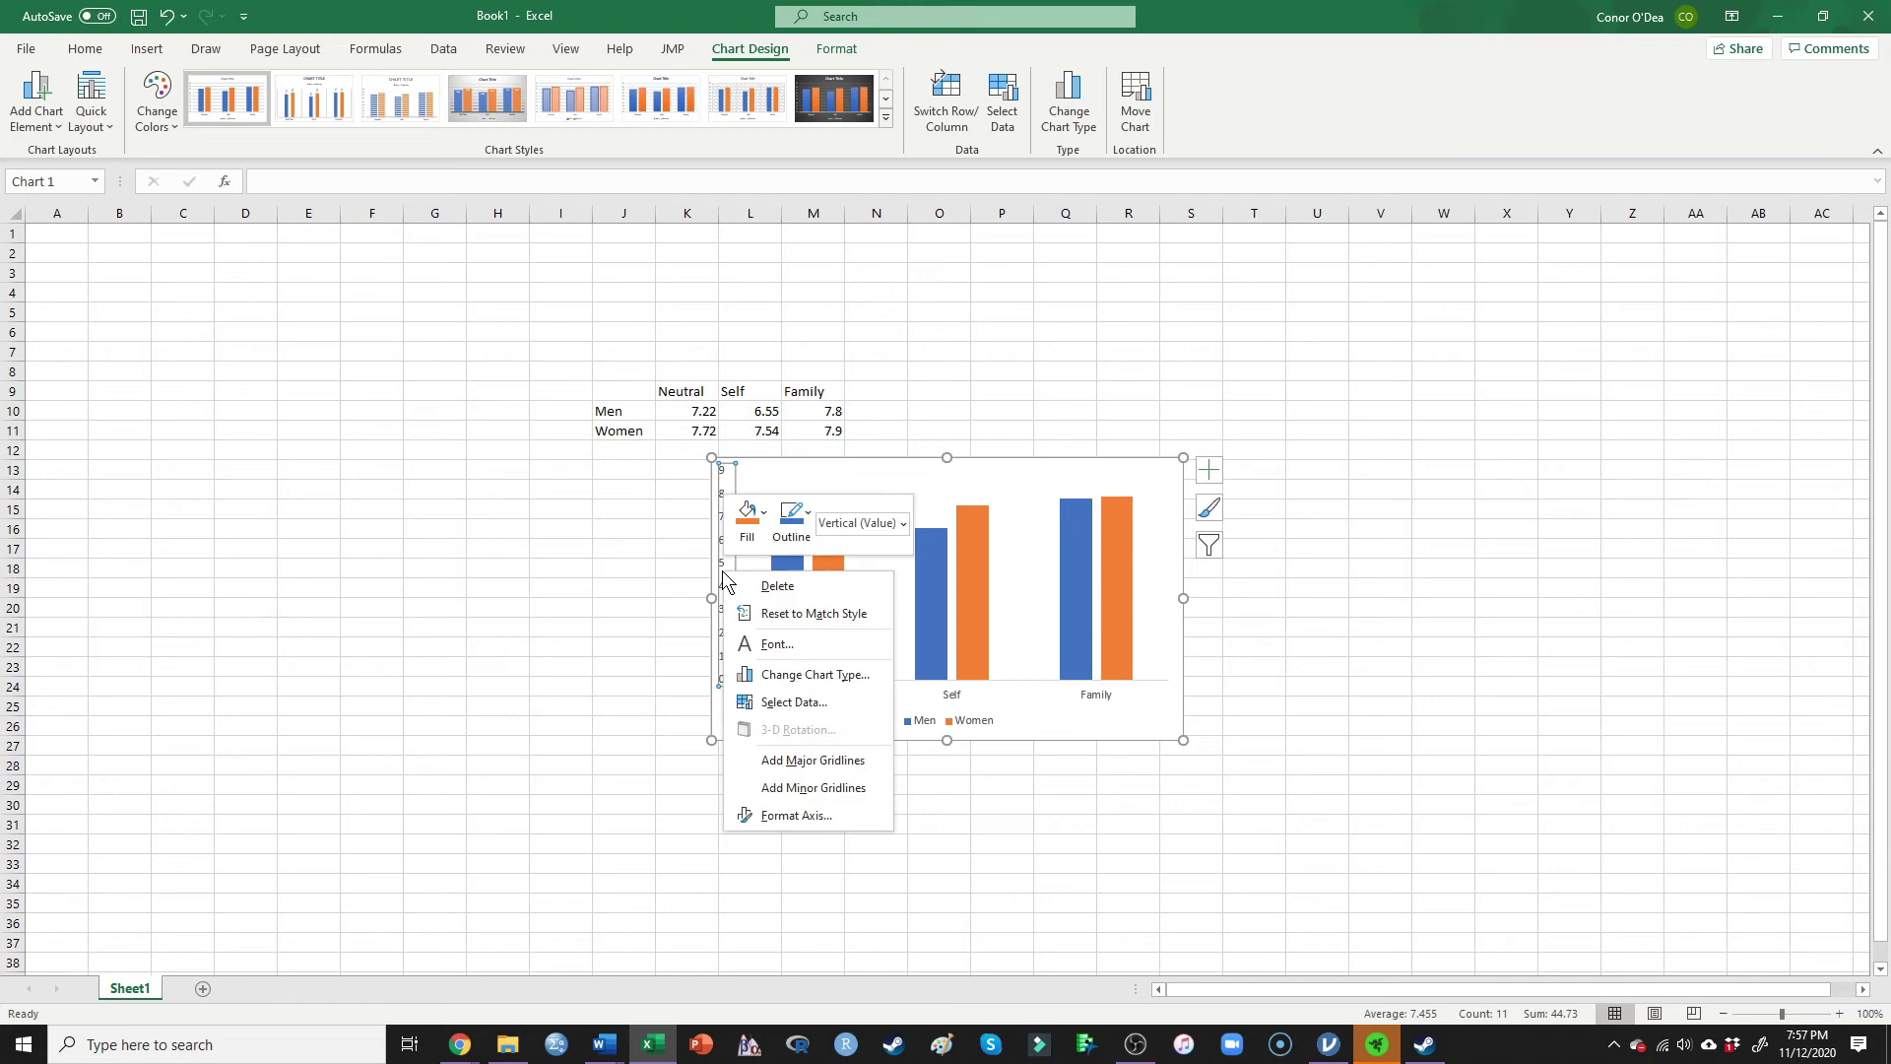
{"action": "left_click", "coordinate": [763, 817]}
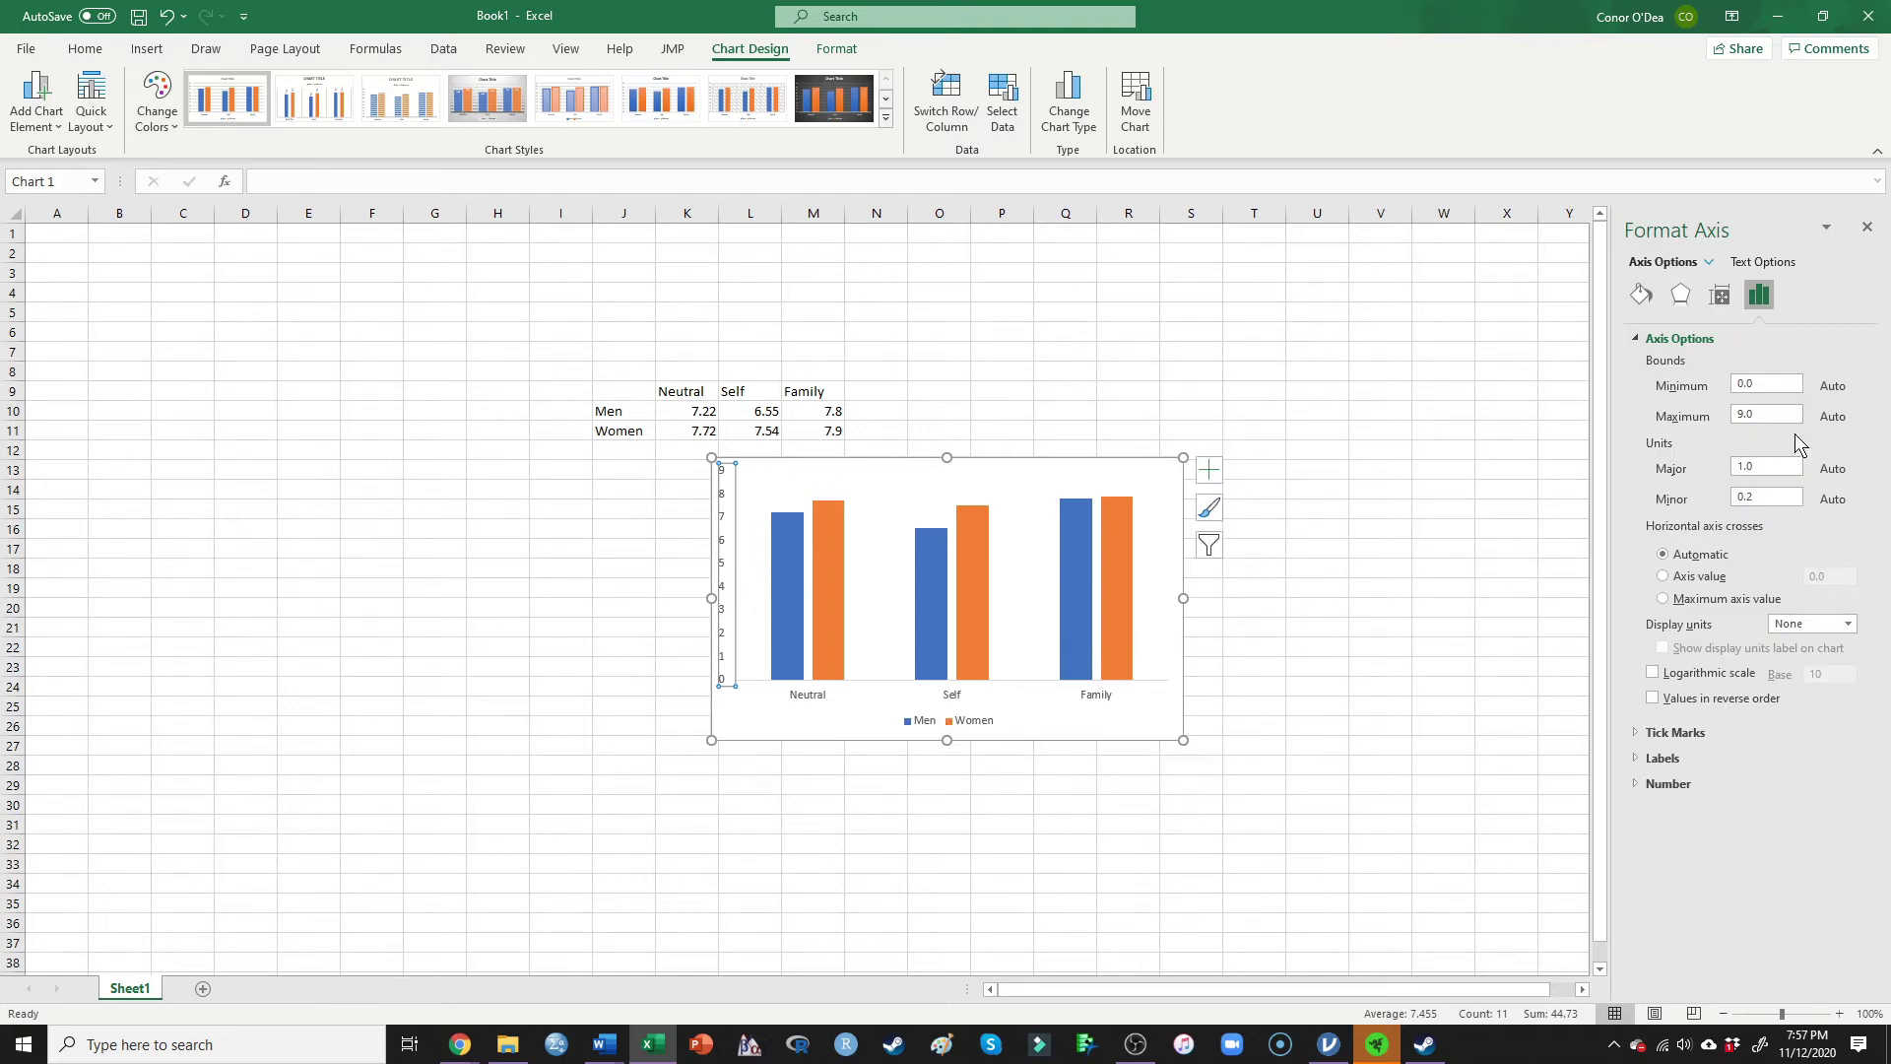
{"action": "left_click", "coordinate": [1778, 382]}
{"action": "double_click", "coordinate": [1778, 383]}
{"action": "type", "text": "1"}
{"action": "key", "text": "Return"}
{"action": "double_click", "coordinate": [1781, 412]}
{"action": "type", "text": "8"}
{"action": "key", "text": "Return"}
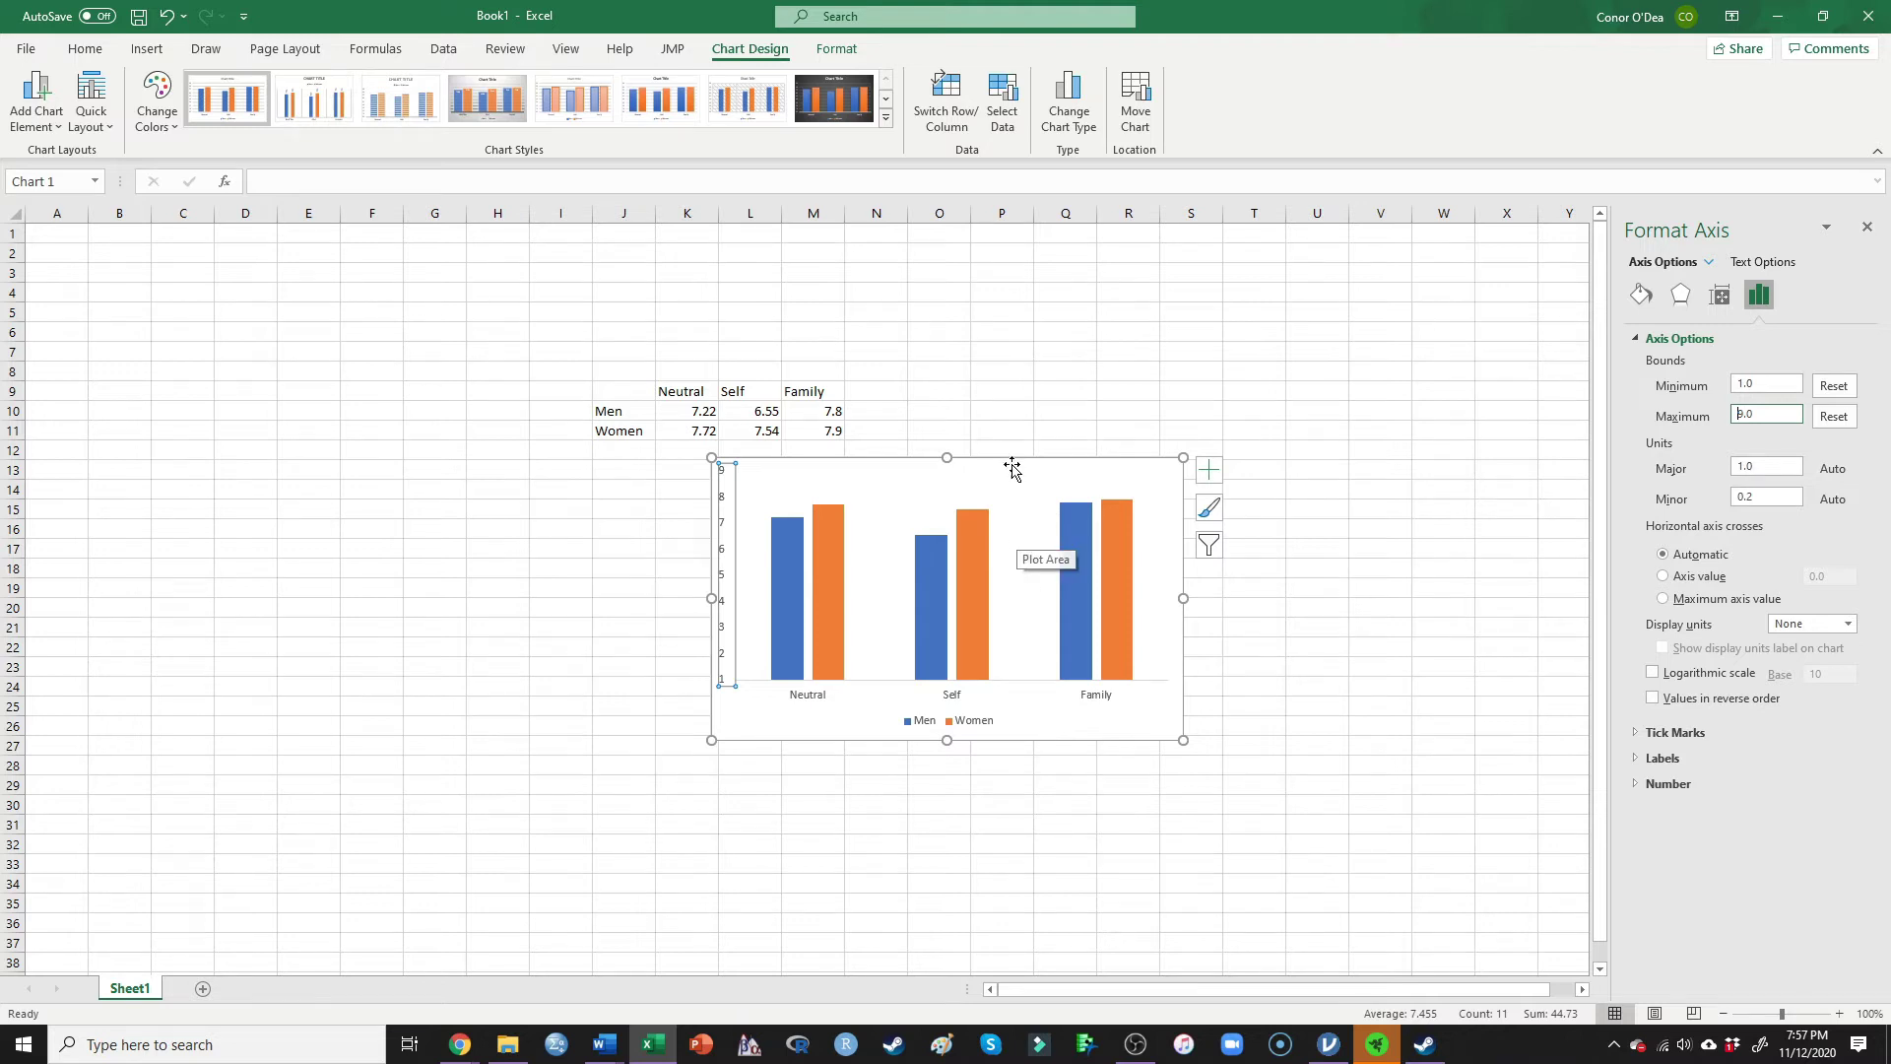
{"action": "left_click_drag", "start_coordinate": [1006, 467], "coordinate": [744, 556]}
{"action": "left_click", "coordinate": [1170, 549]}
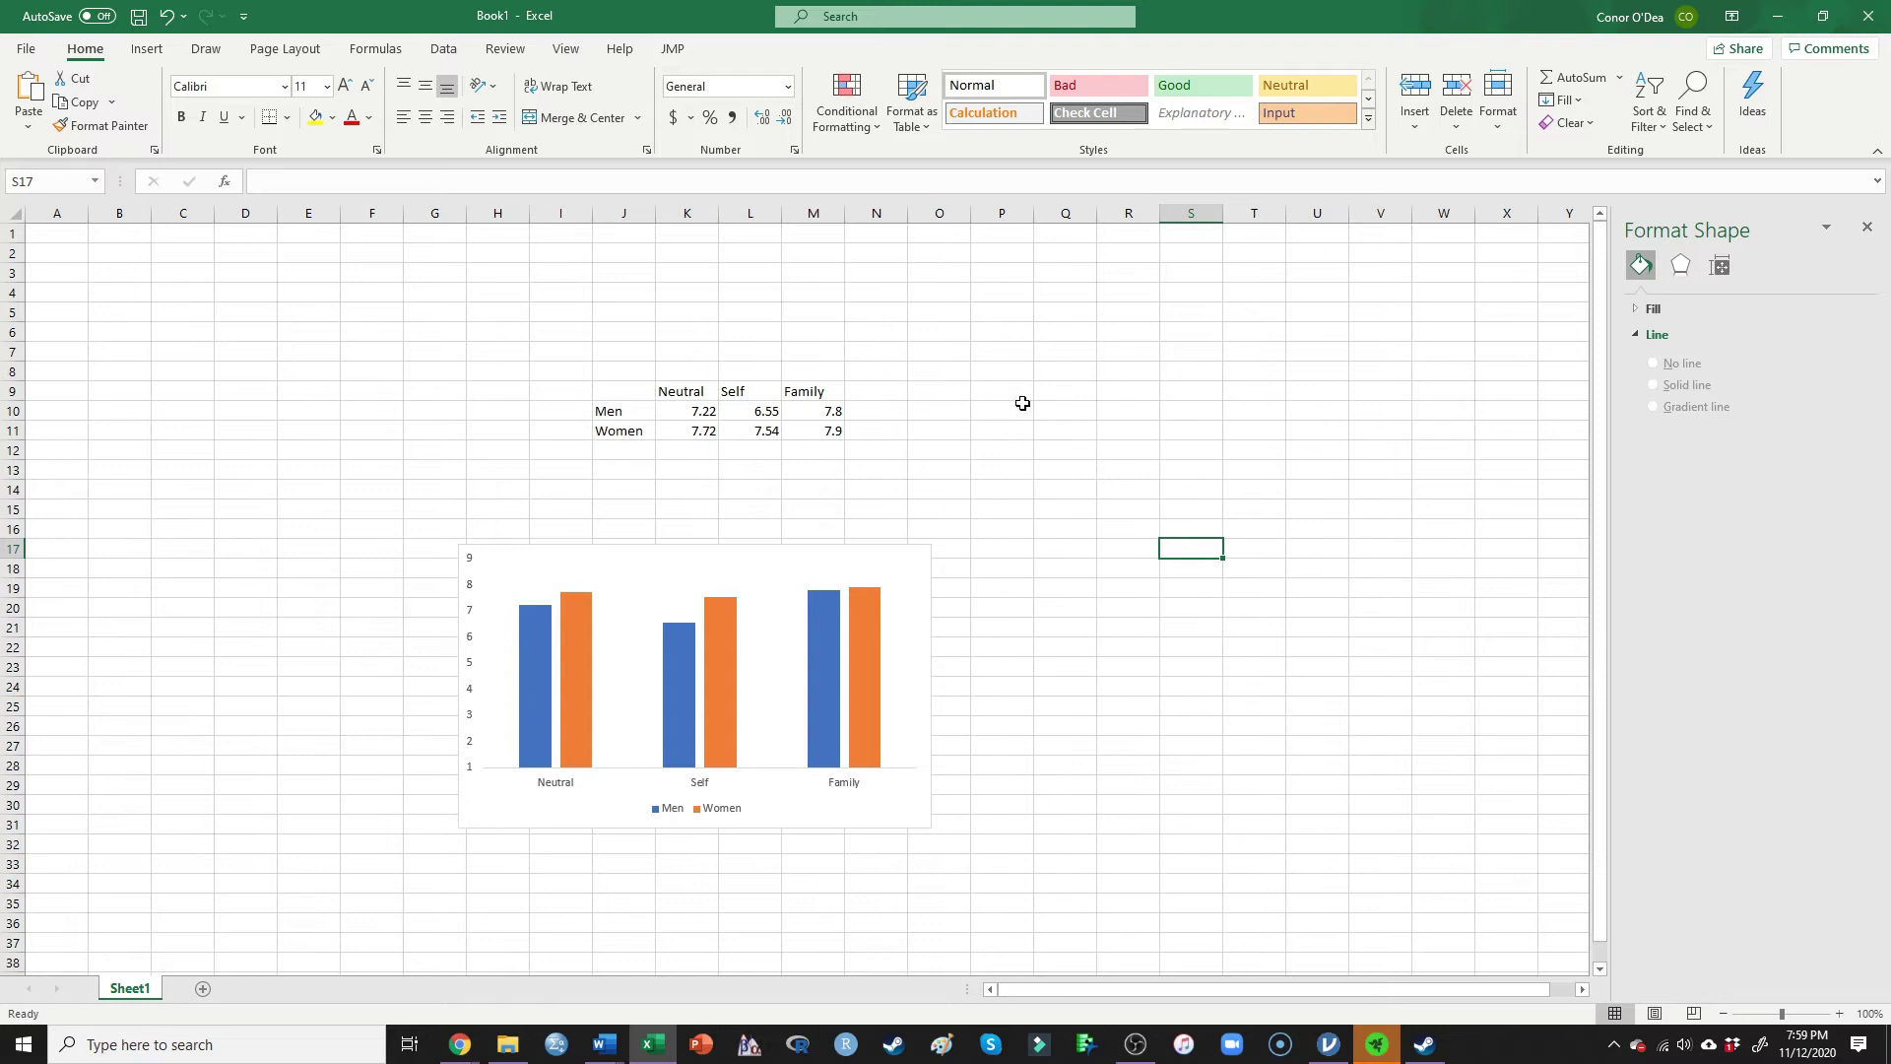
Step: Copy the Men and Women labels into P10:P11 and head the block 'Standard error' in P9
{"action": "left_click_drag", "start_coordinate": [603, 412], "coordinate": [620, 430]}
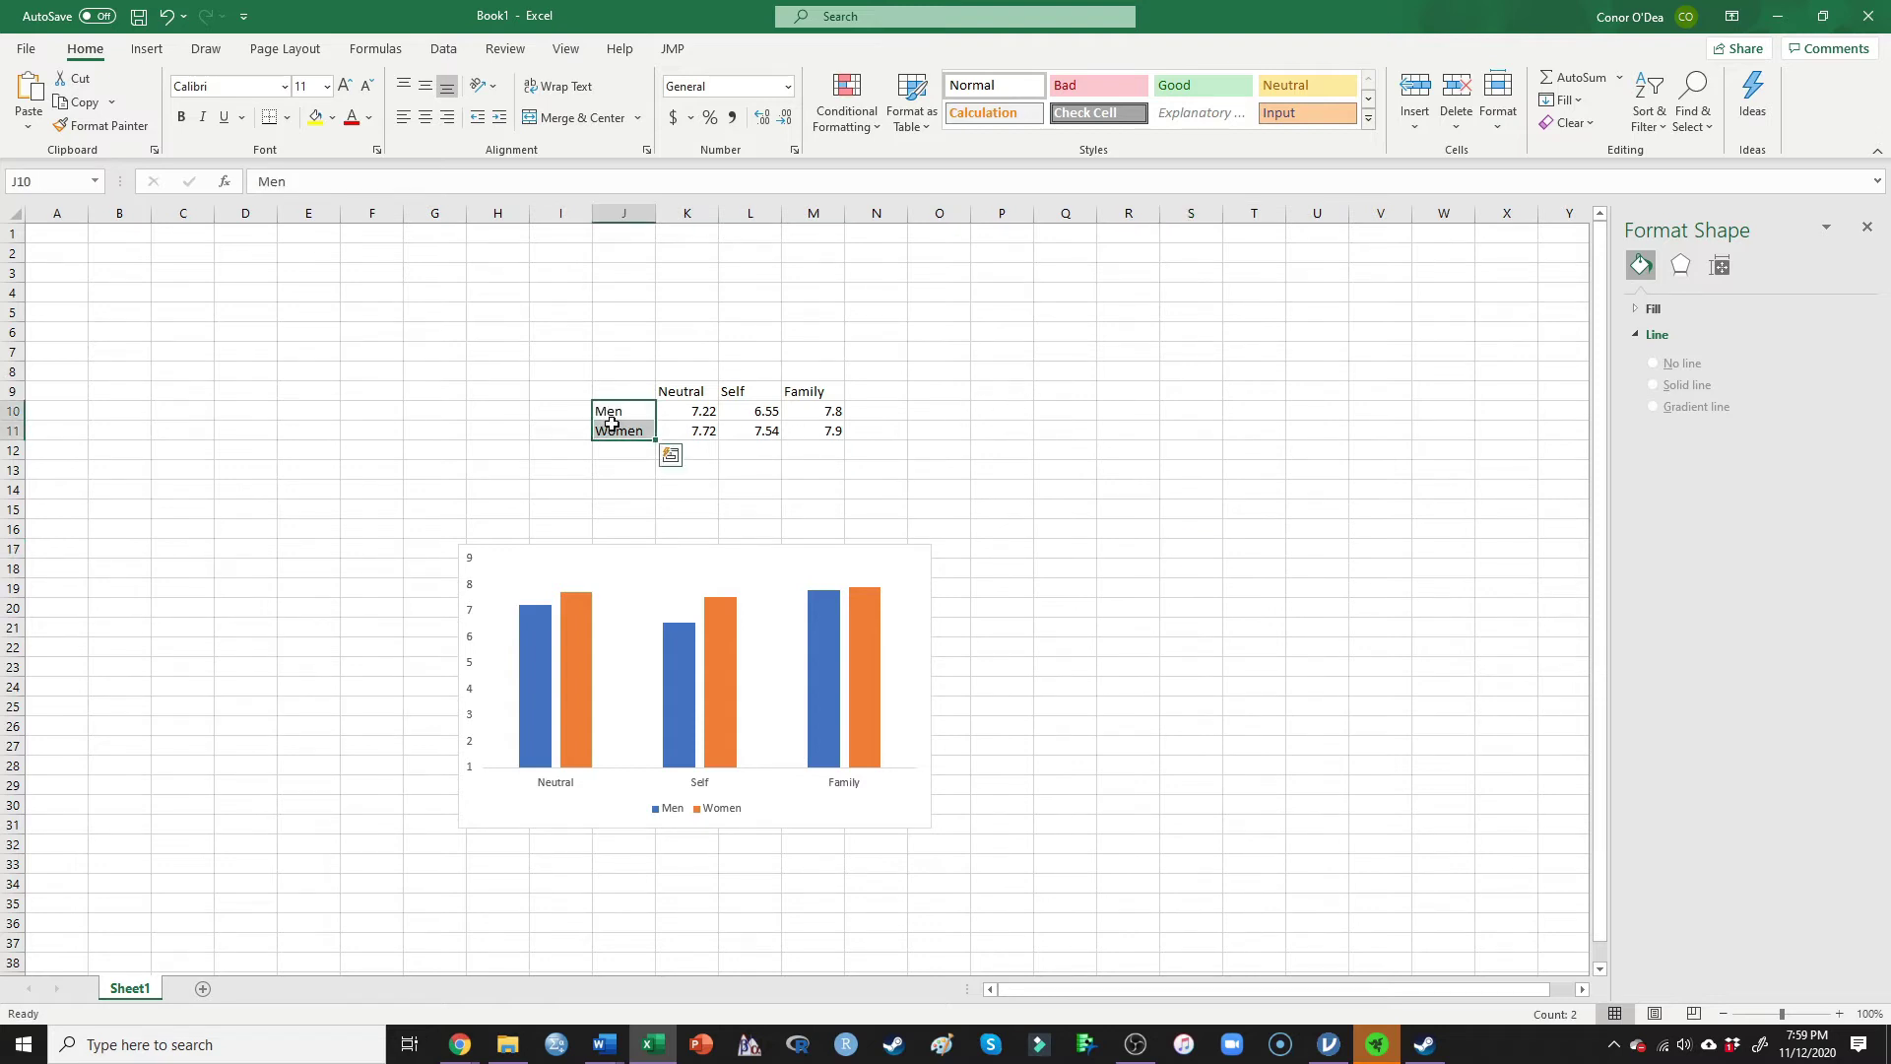
{"action": "key", "text": "ctrl+c"}
{"action": "left_click", "coordinate": [988, 409]}
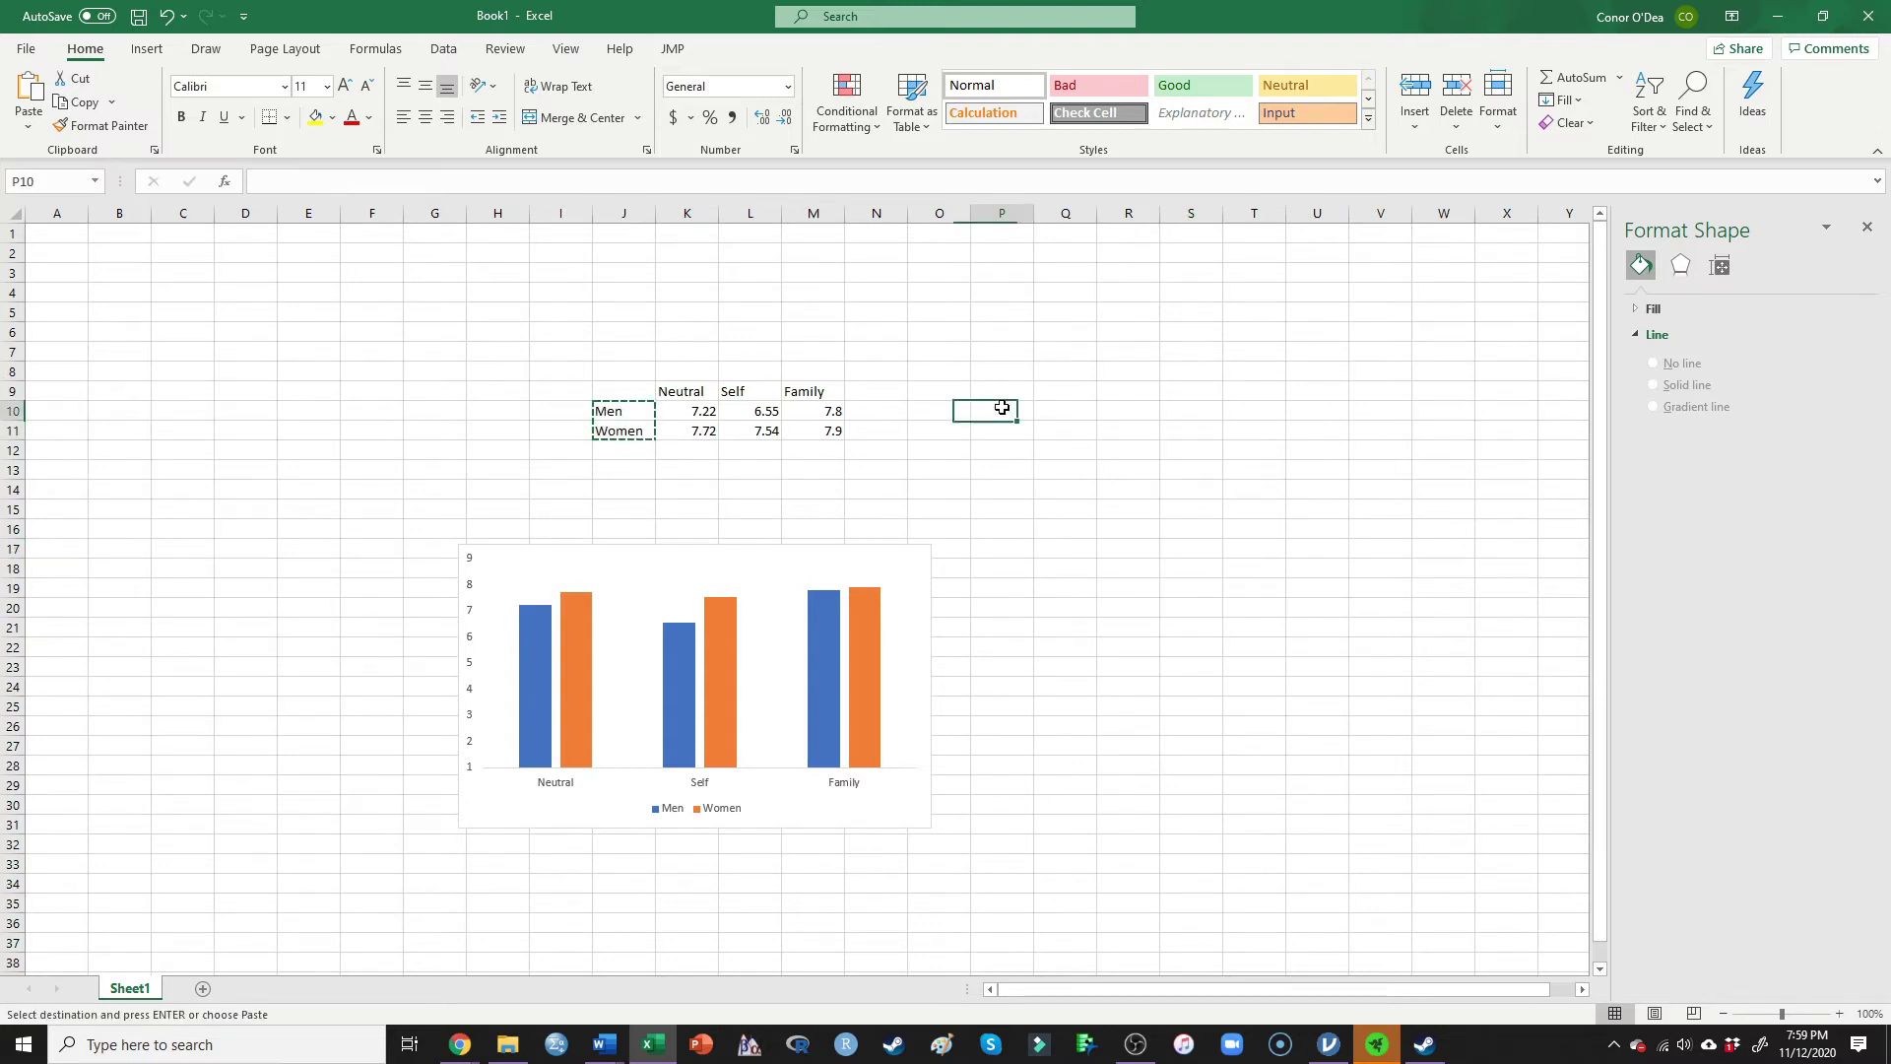
{"action": "key", "text": "ctrl+v"}
{"action": "left_click", "coordinate": [1018, 388]}
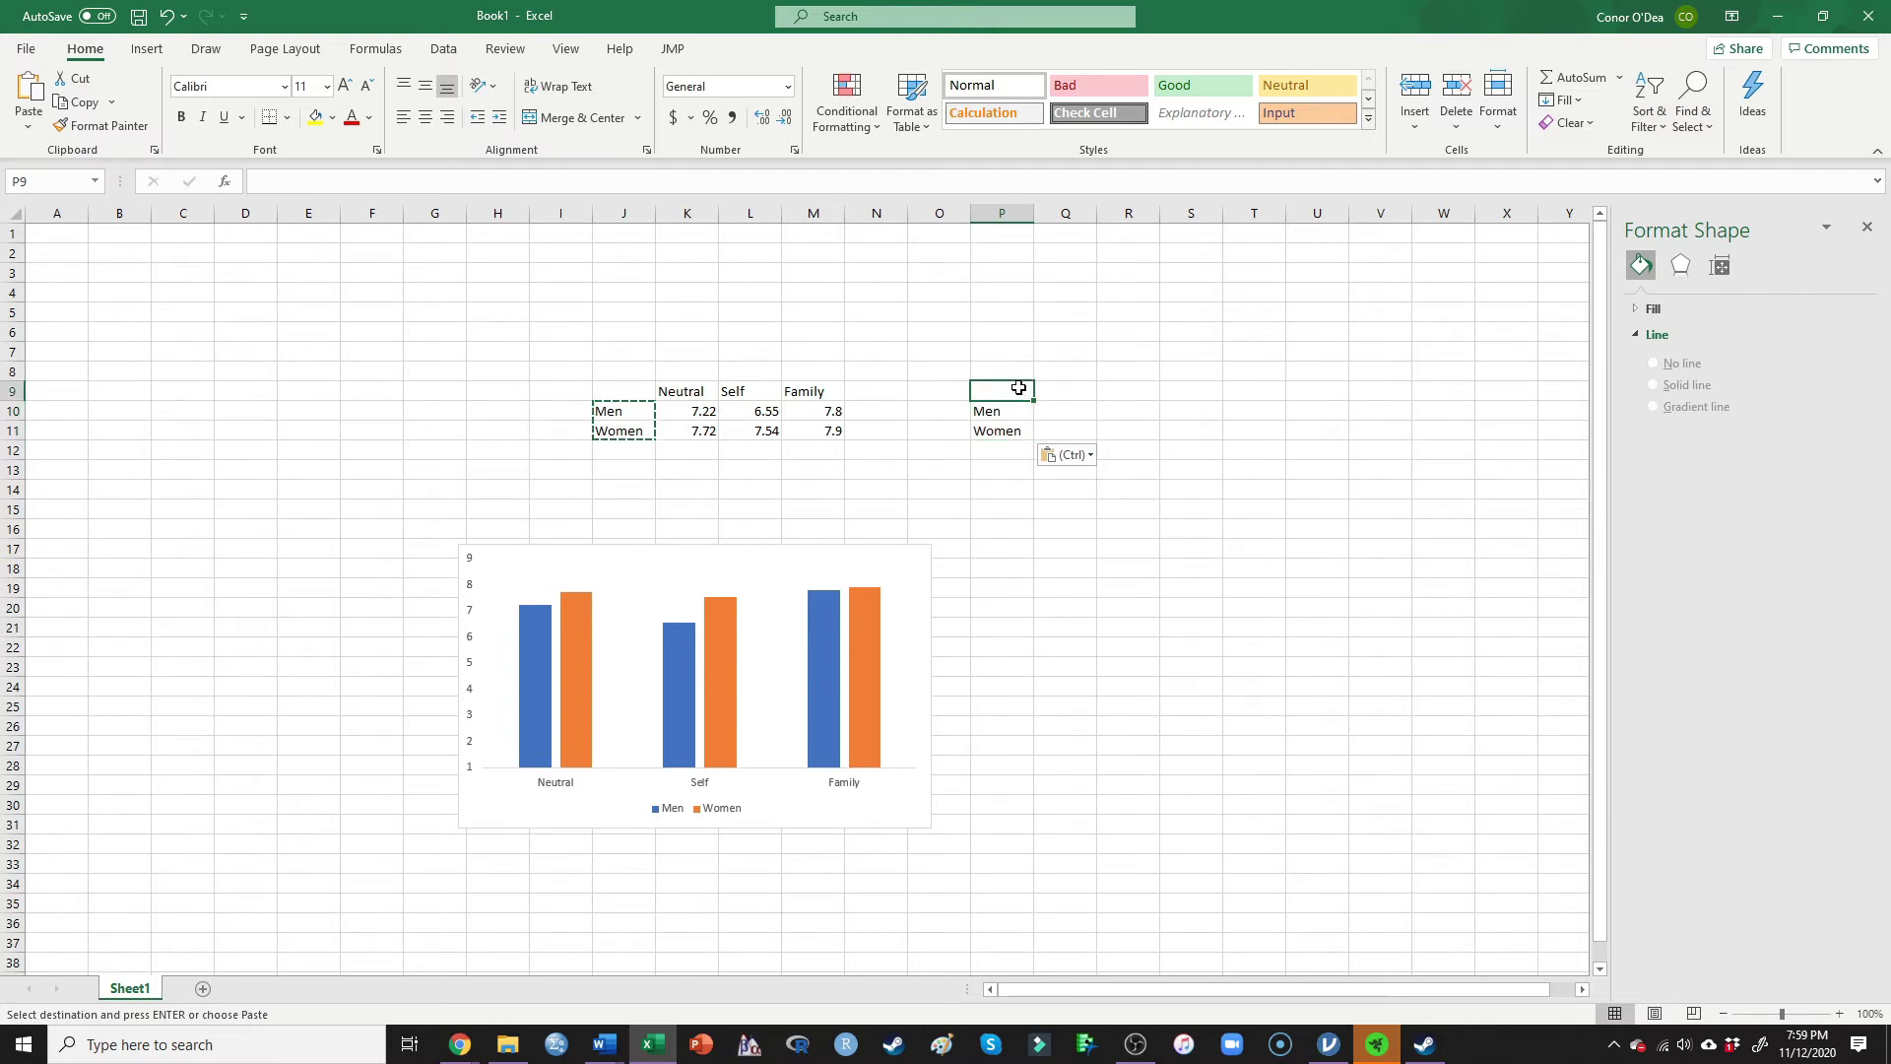
{"action": "type", "text": "Star"}
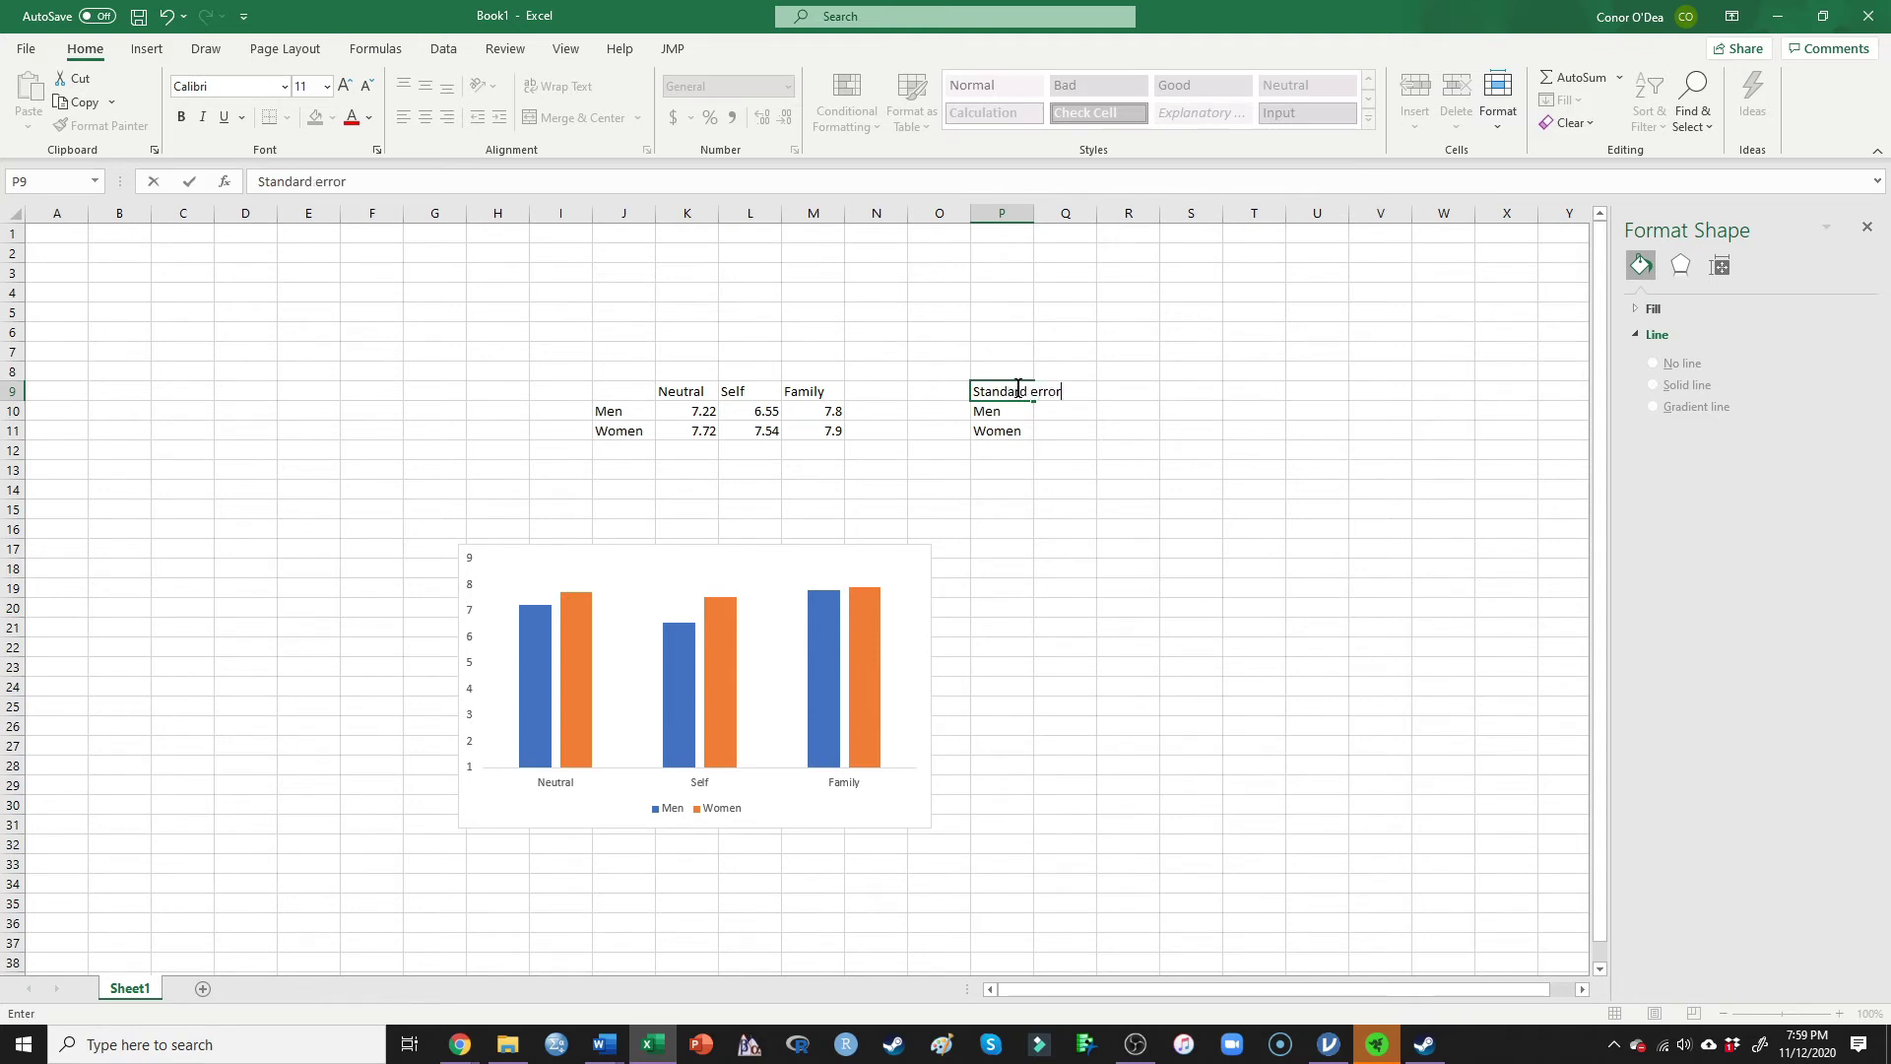
{"action": "key", "text": "Return"}
{"action": "key", "text": "Right"}
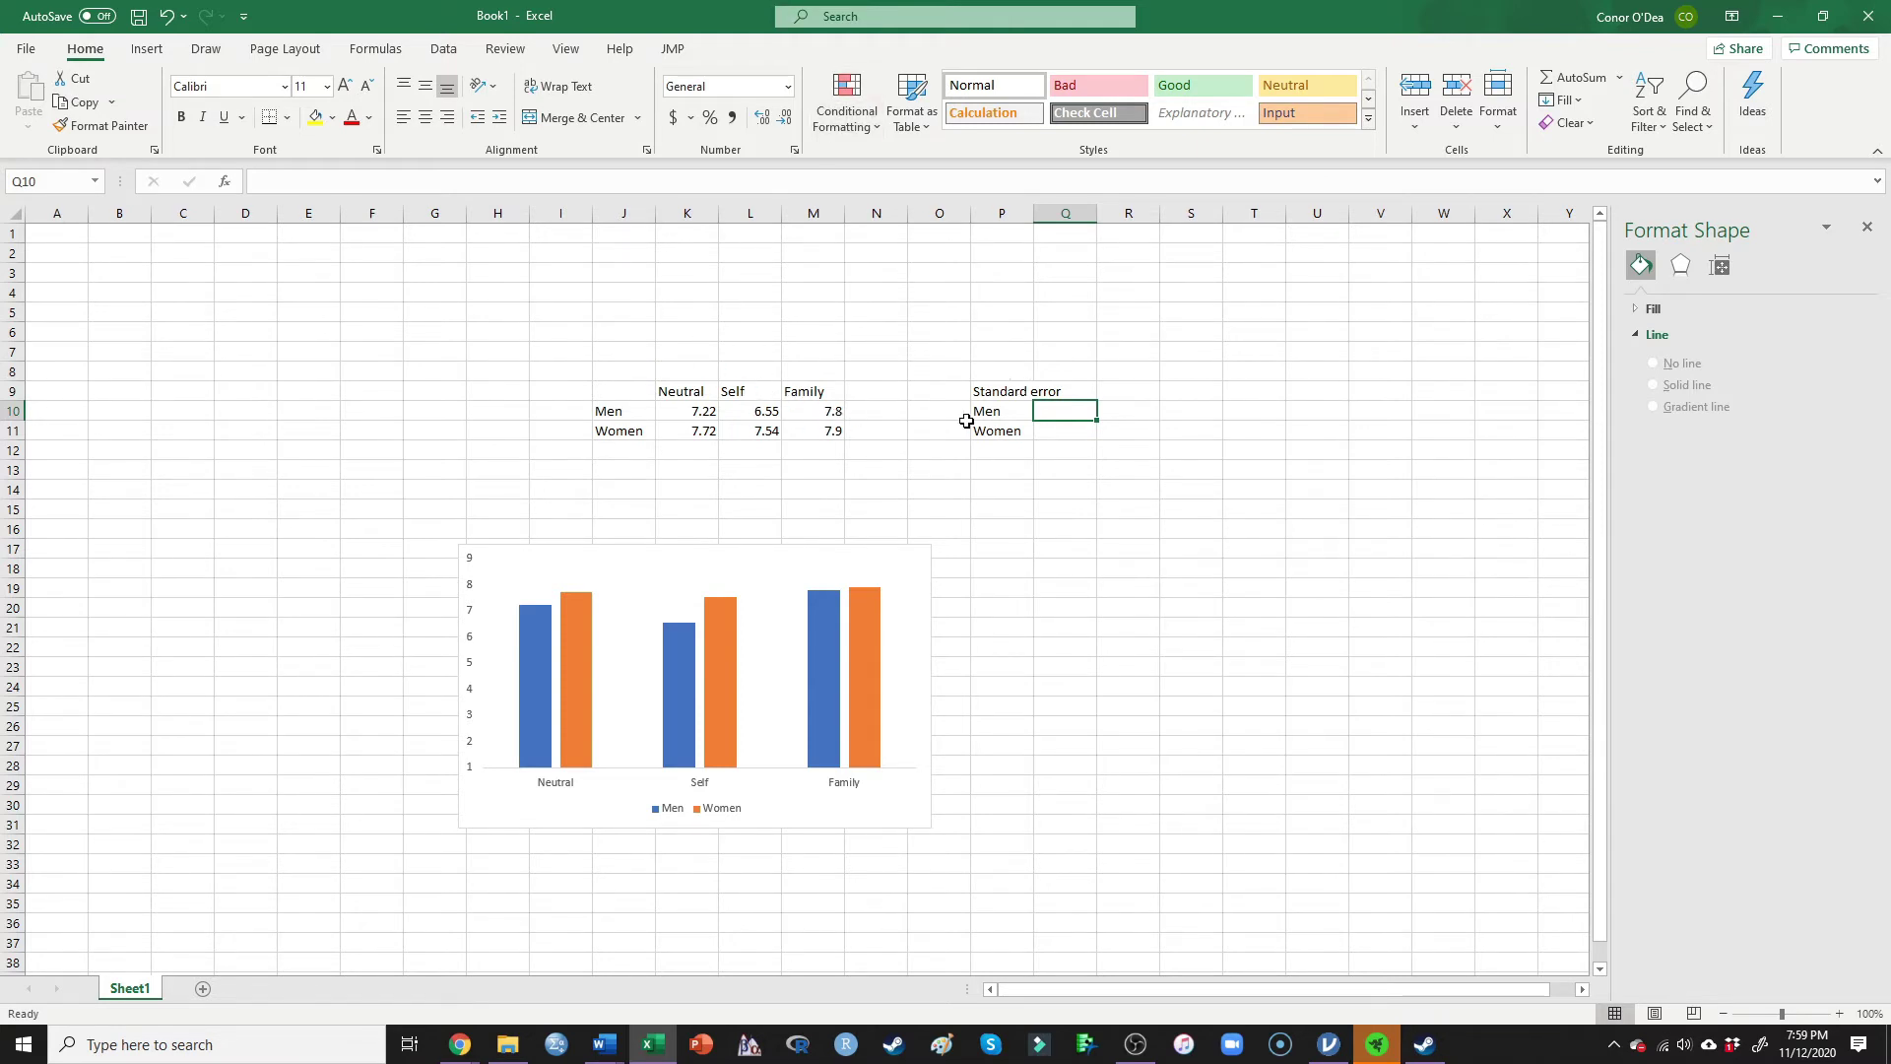
Step: Check the standard errors in jamovi and enter the men's values 0.37, 0.4, 0.31 in Q10:S10
{"action": "key", "text": "alt+Tab"}
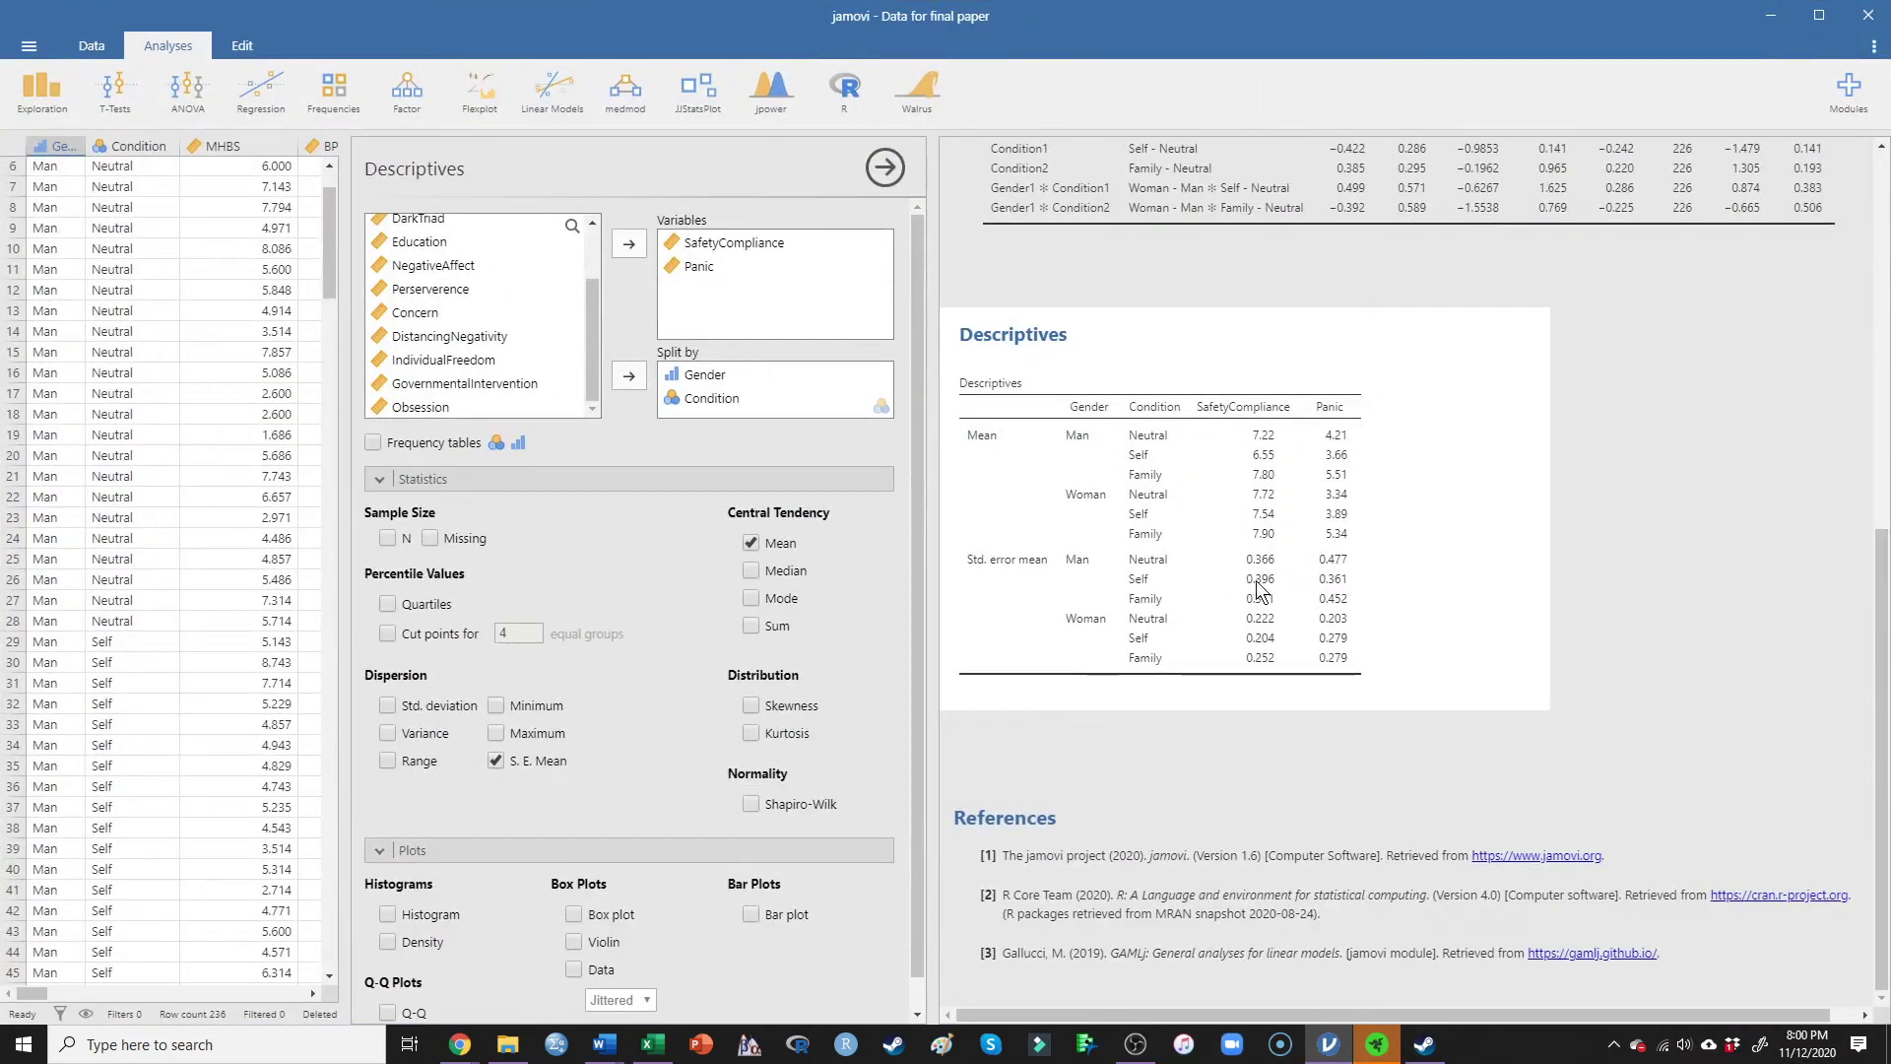
{"action": "key", "text": "alt+Tab"}
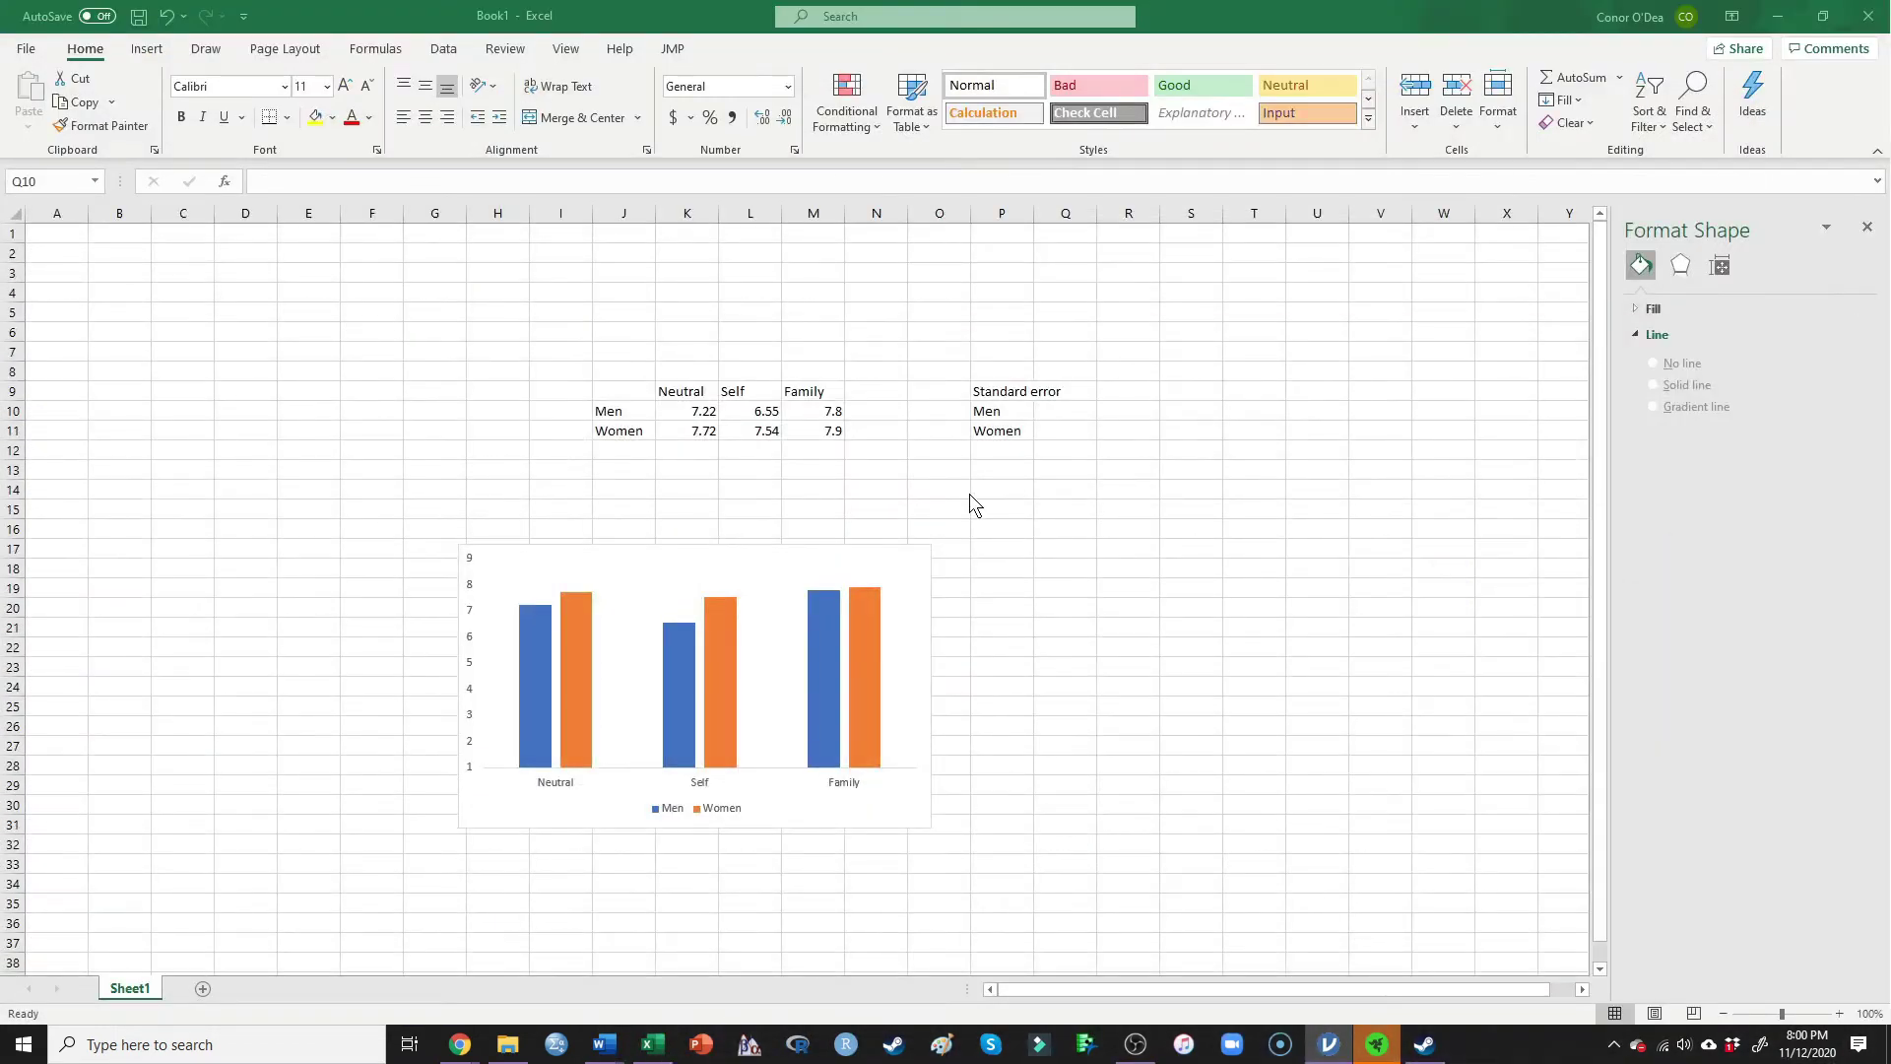
{"action": "left_click", "coordinate": [1047, 406]}
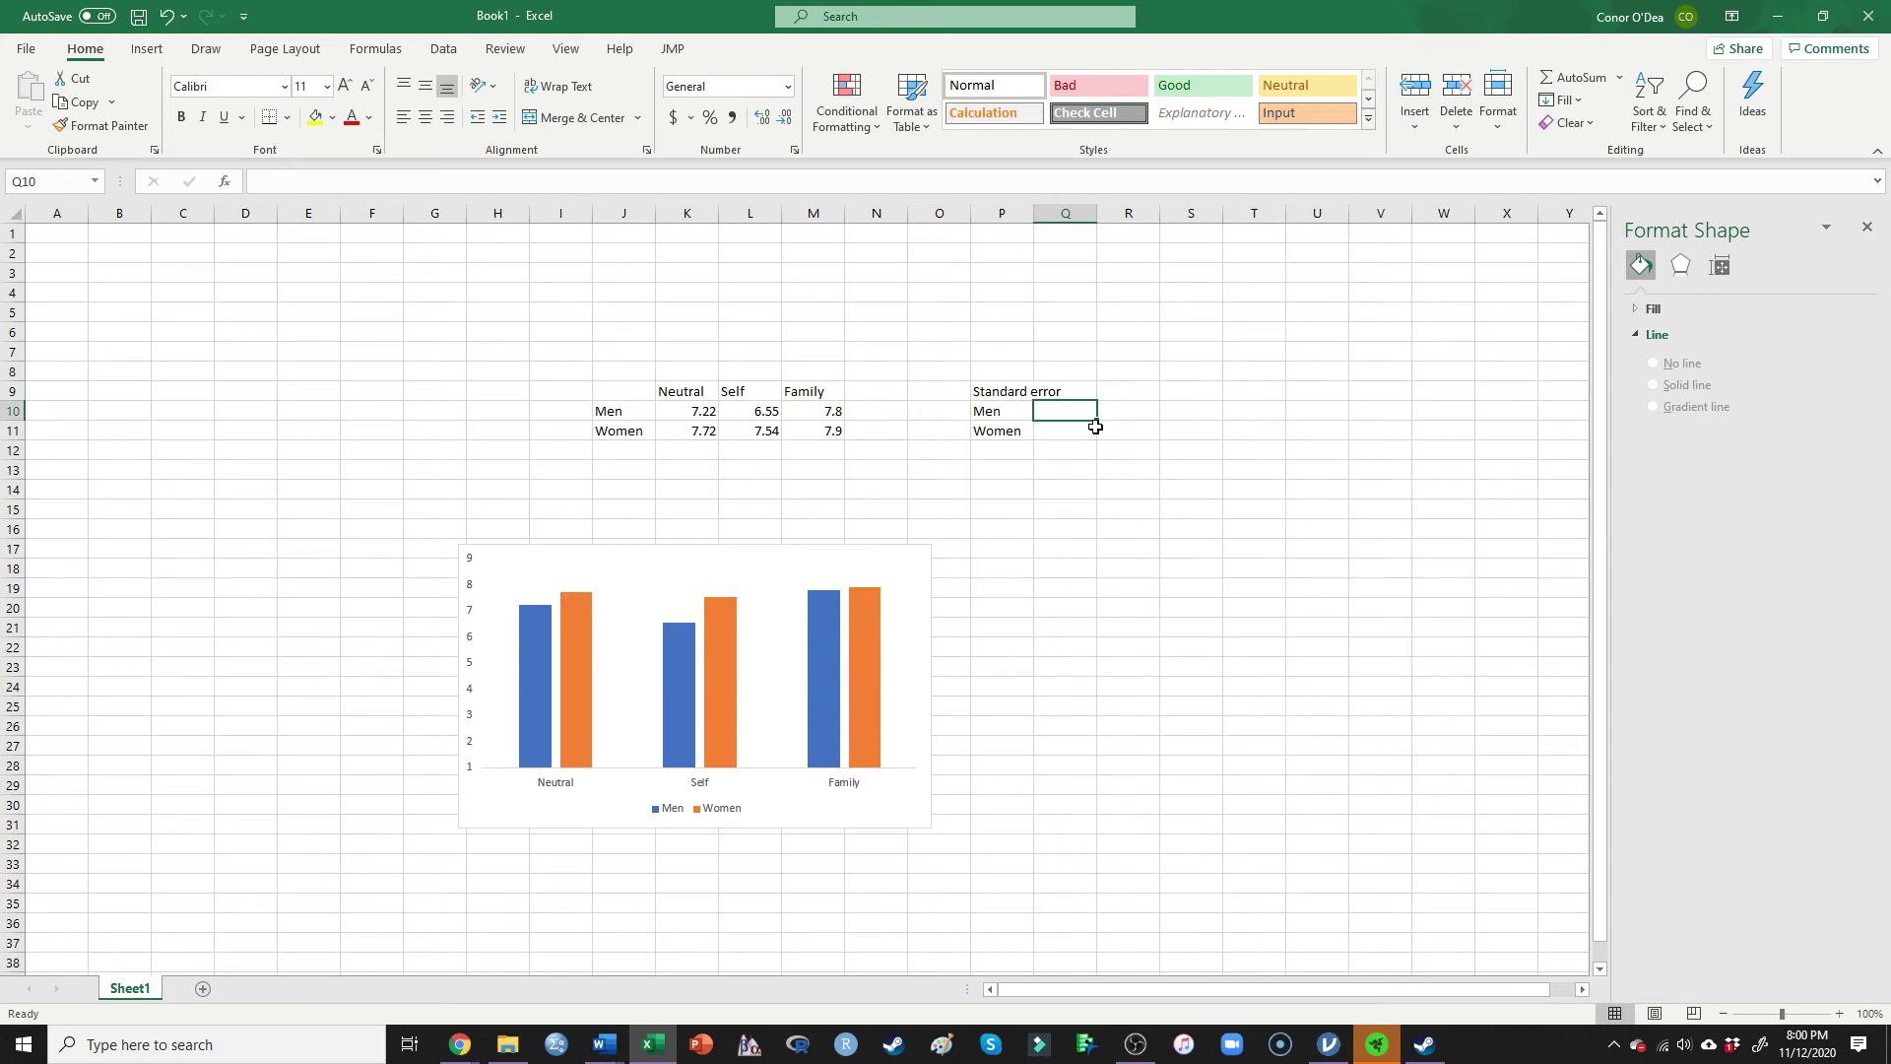
{"action": "type", "text": ".37"}
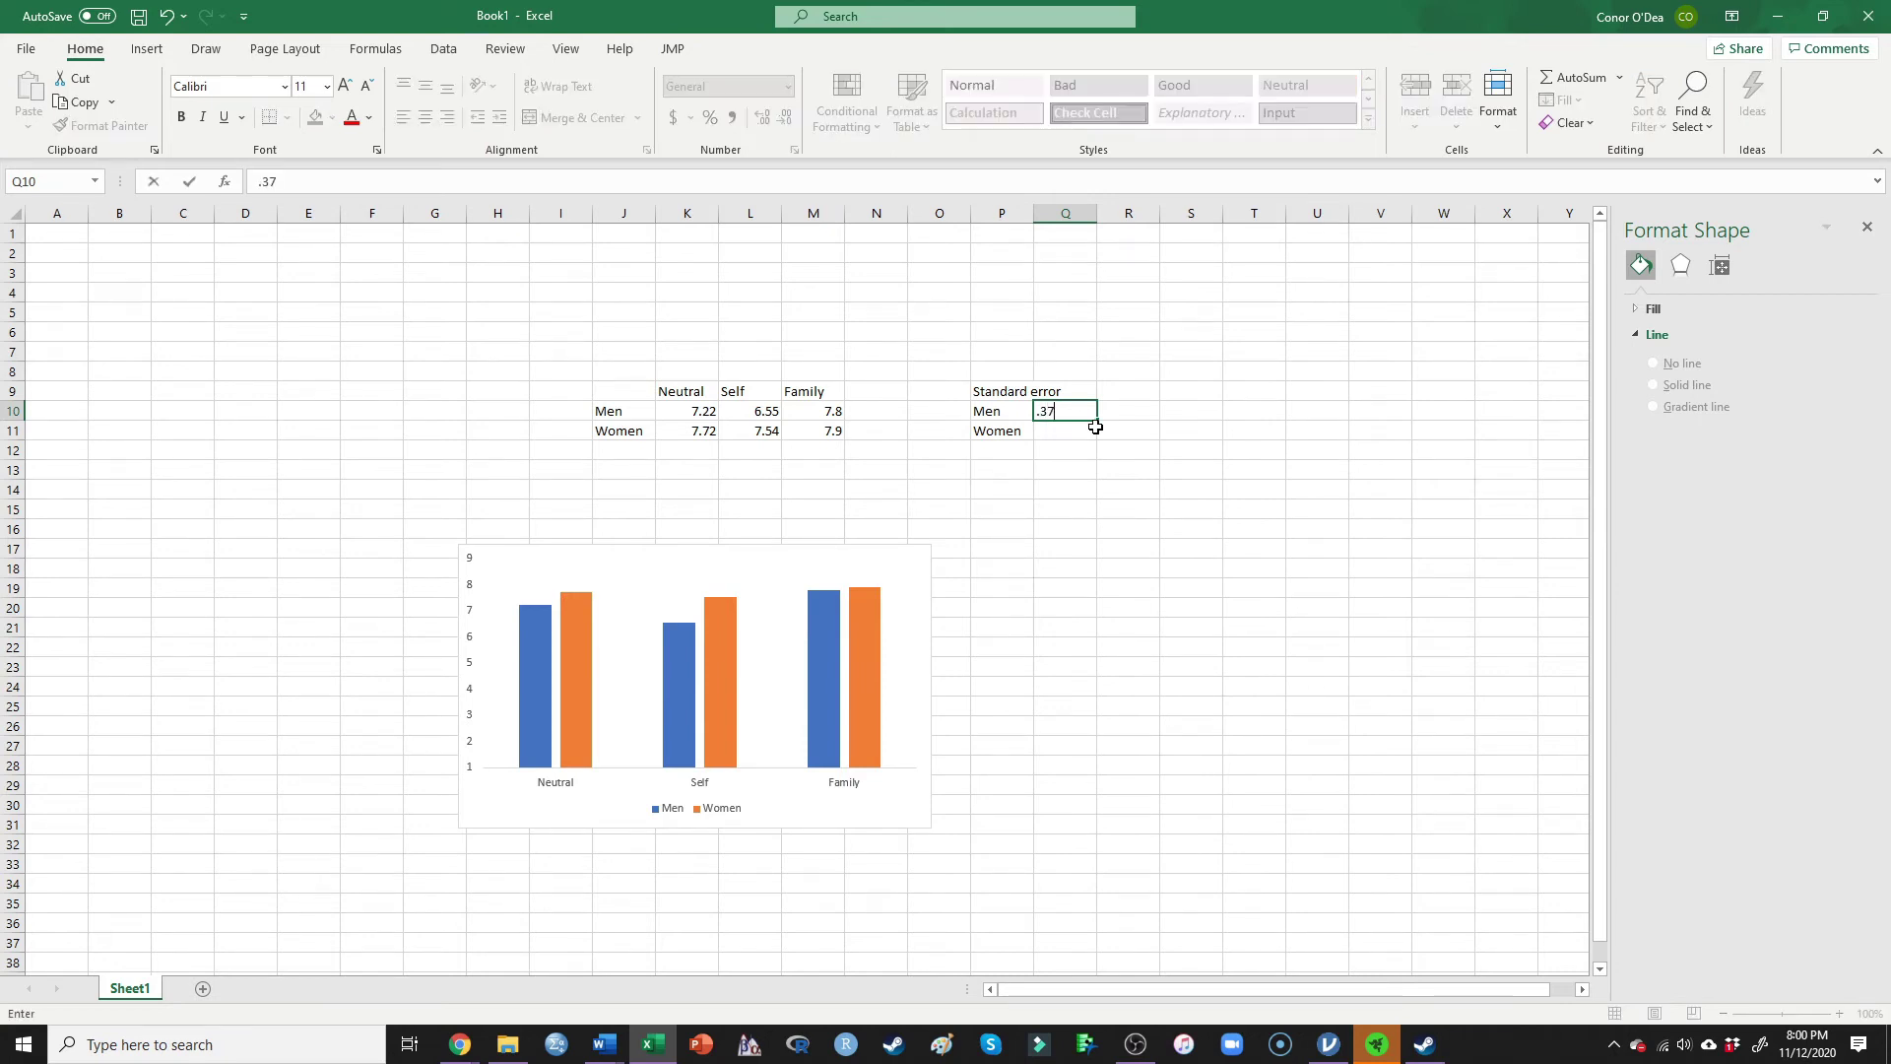
{"action": "key", "text": "Tab"}
{"action": "type", "text": ".40"}
{"action": "key", "text": "Tab"}
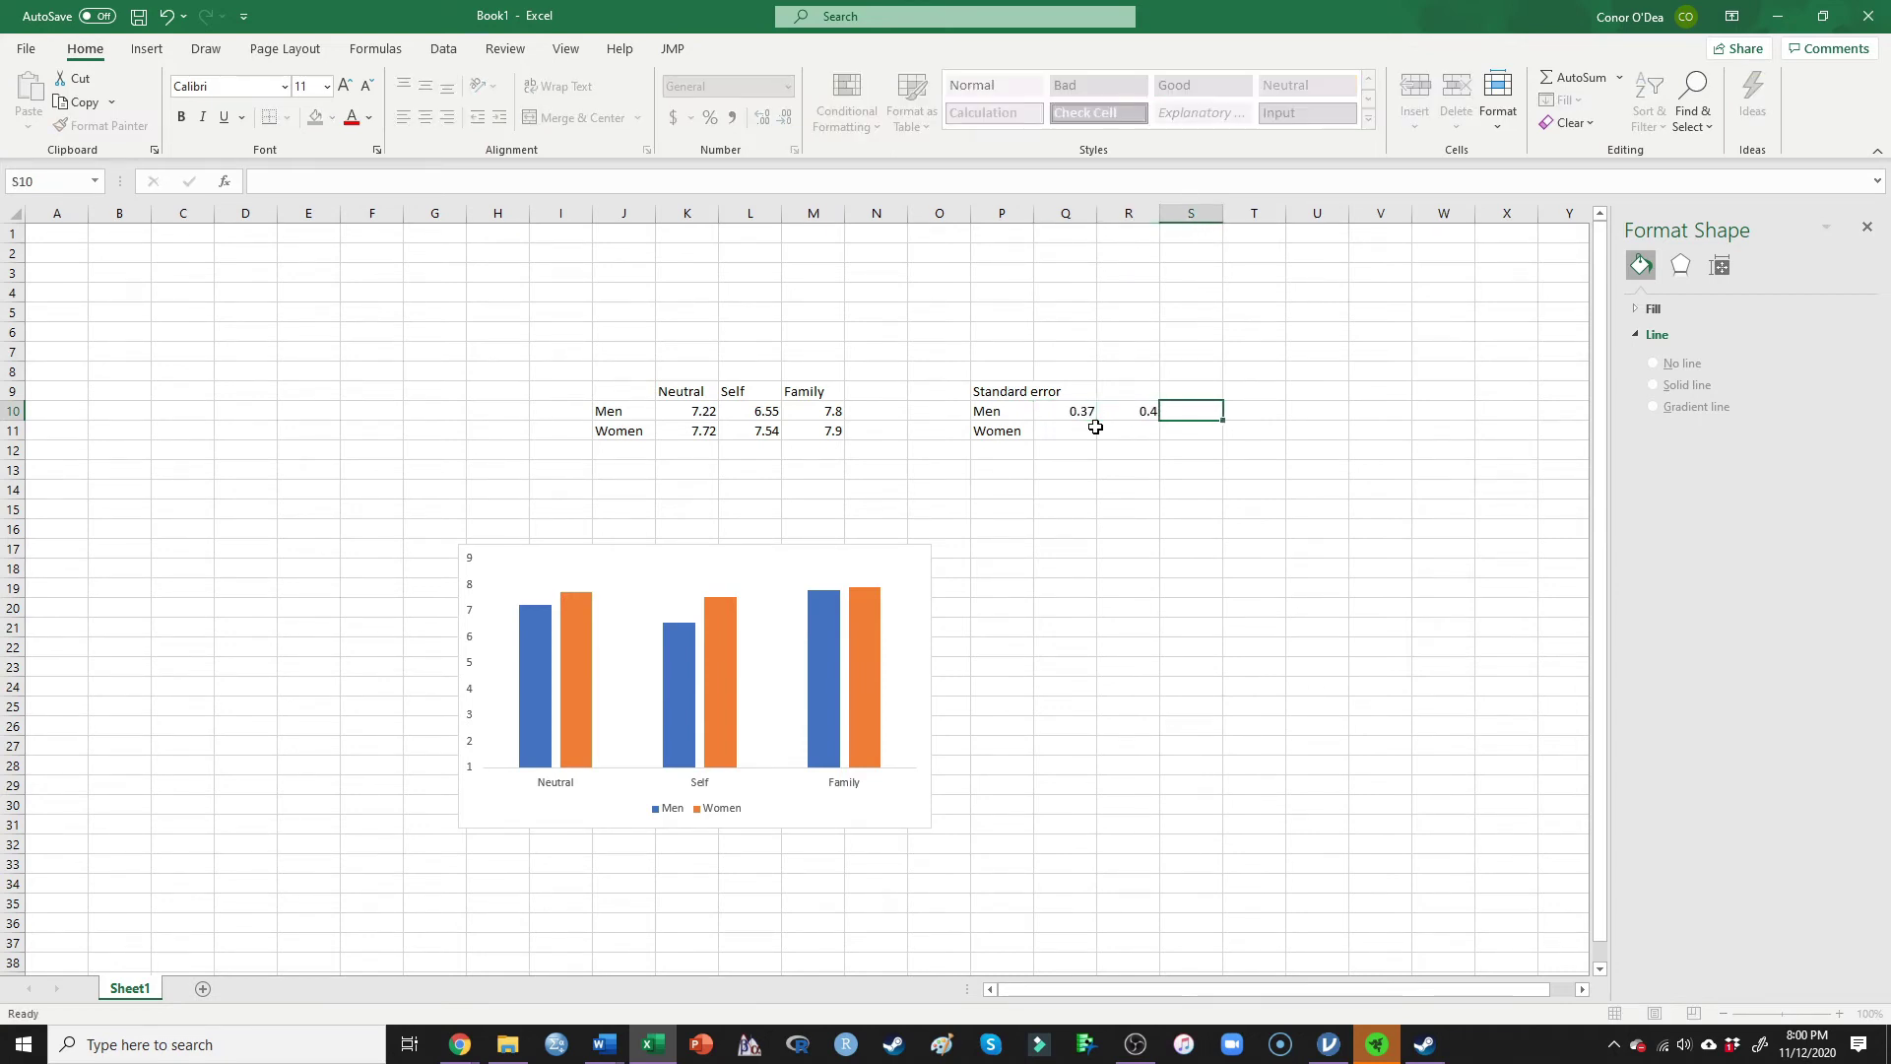
{"action": "type", "text": ".31"}
{"action": "key", "text": "Return"}
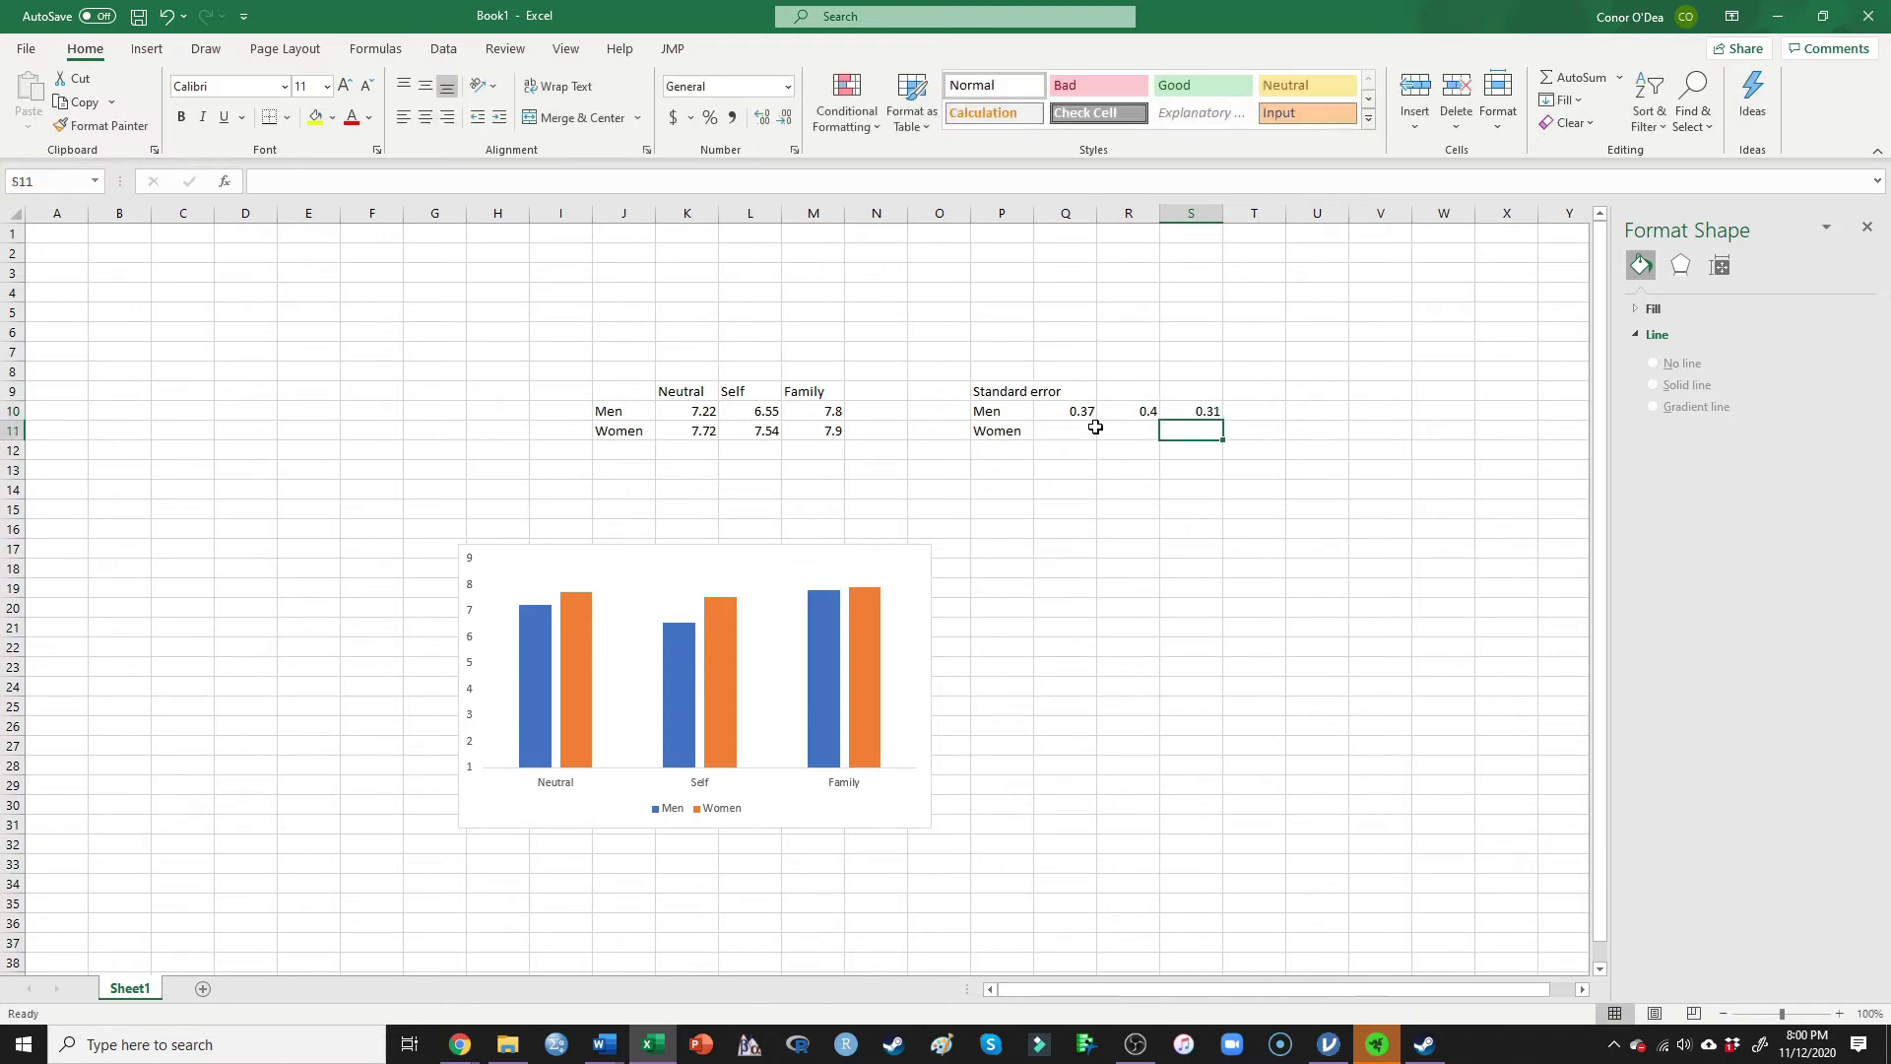
Step: Enter the women's standard errors 0.22, 0.2, 0.25 in Q11:S11
{"action": "left_click", "coordinate": [1095, 426]}
{"action": "type", "text": ".22"}
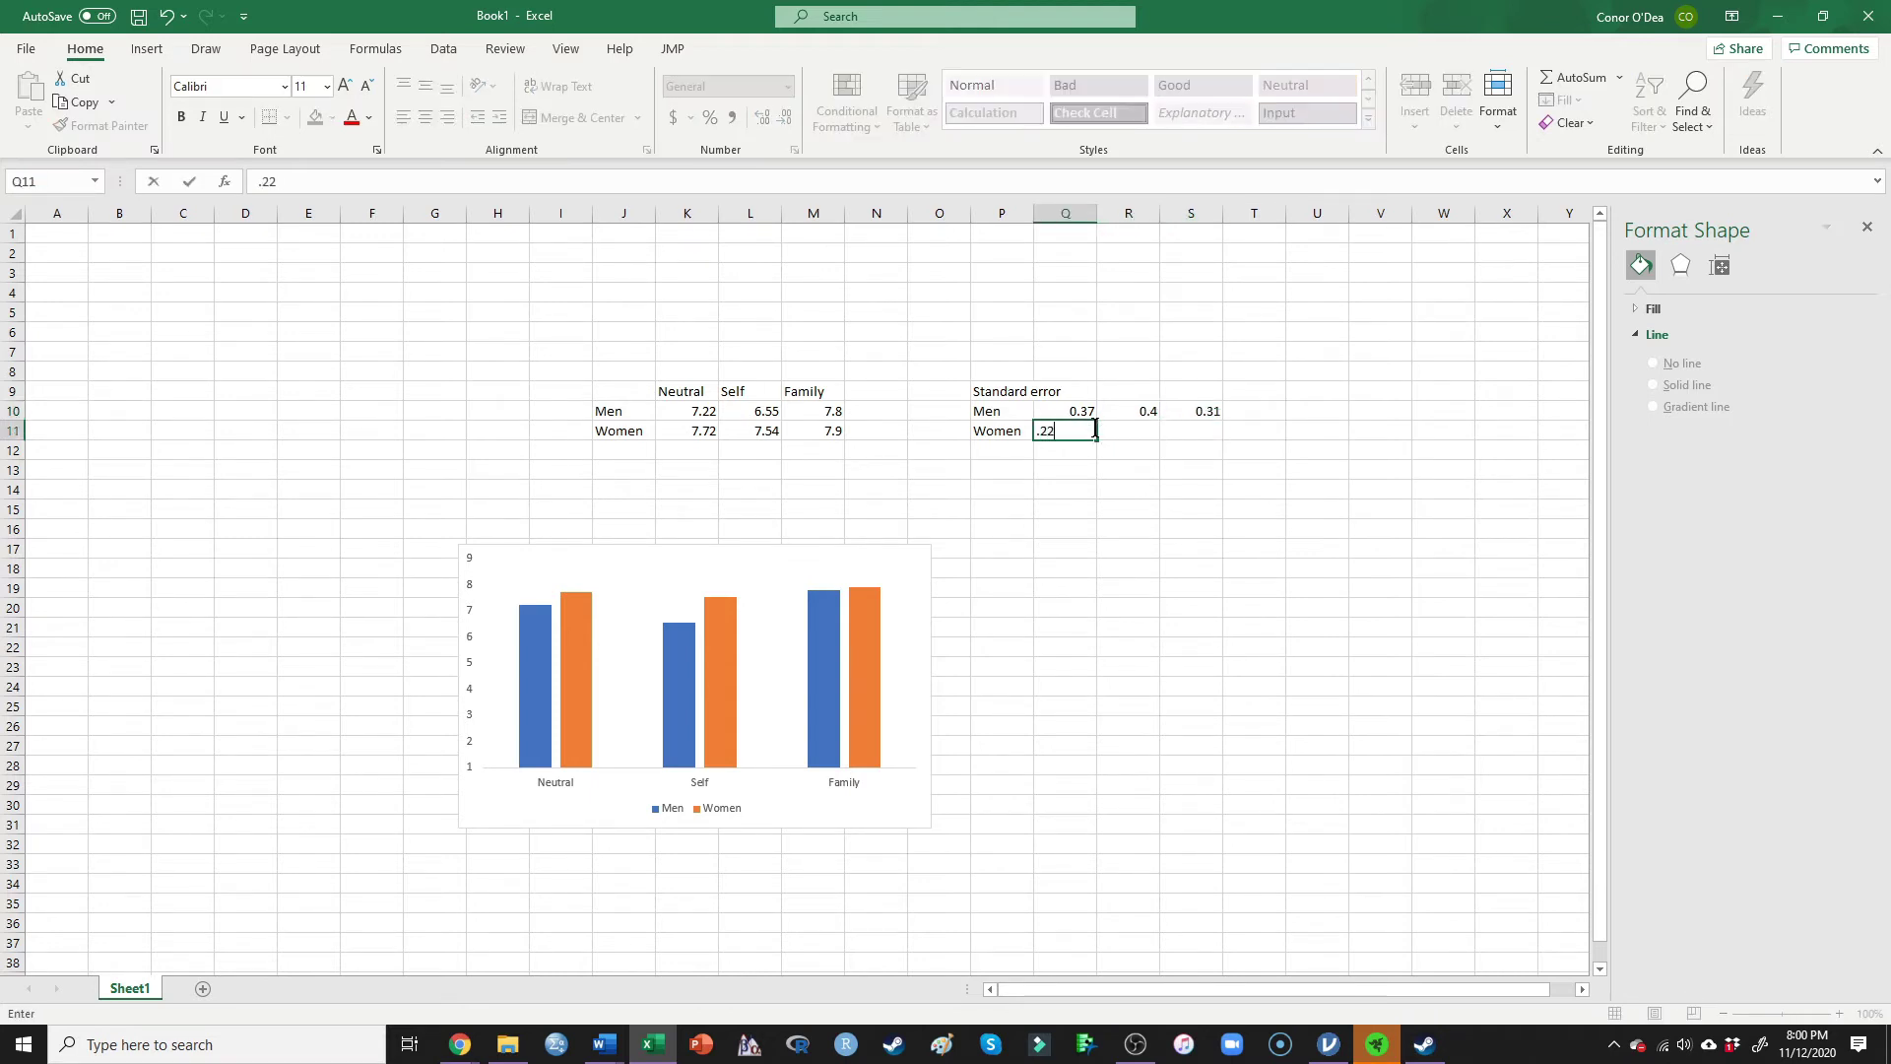
{"action": "key", "text": "Tab"}
{"action": "type", "text": ".20"}
{"action": "key", "text": "Tab"}
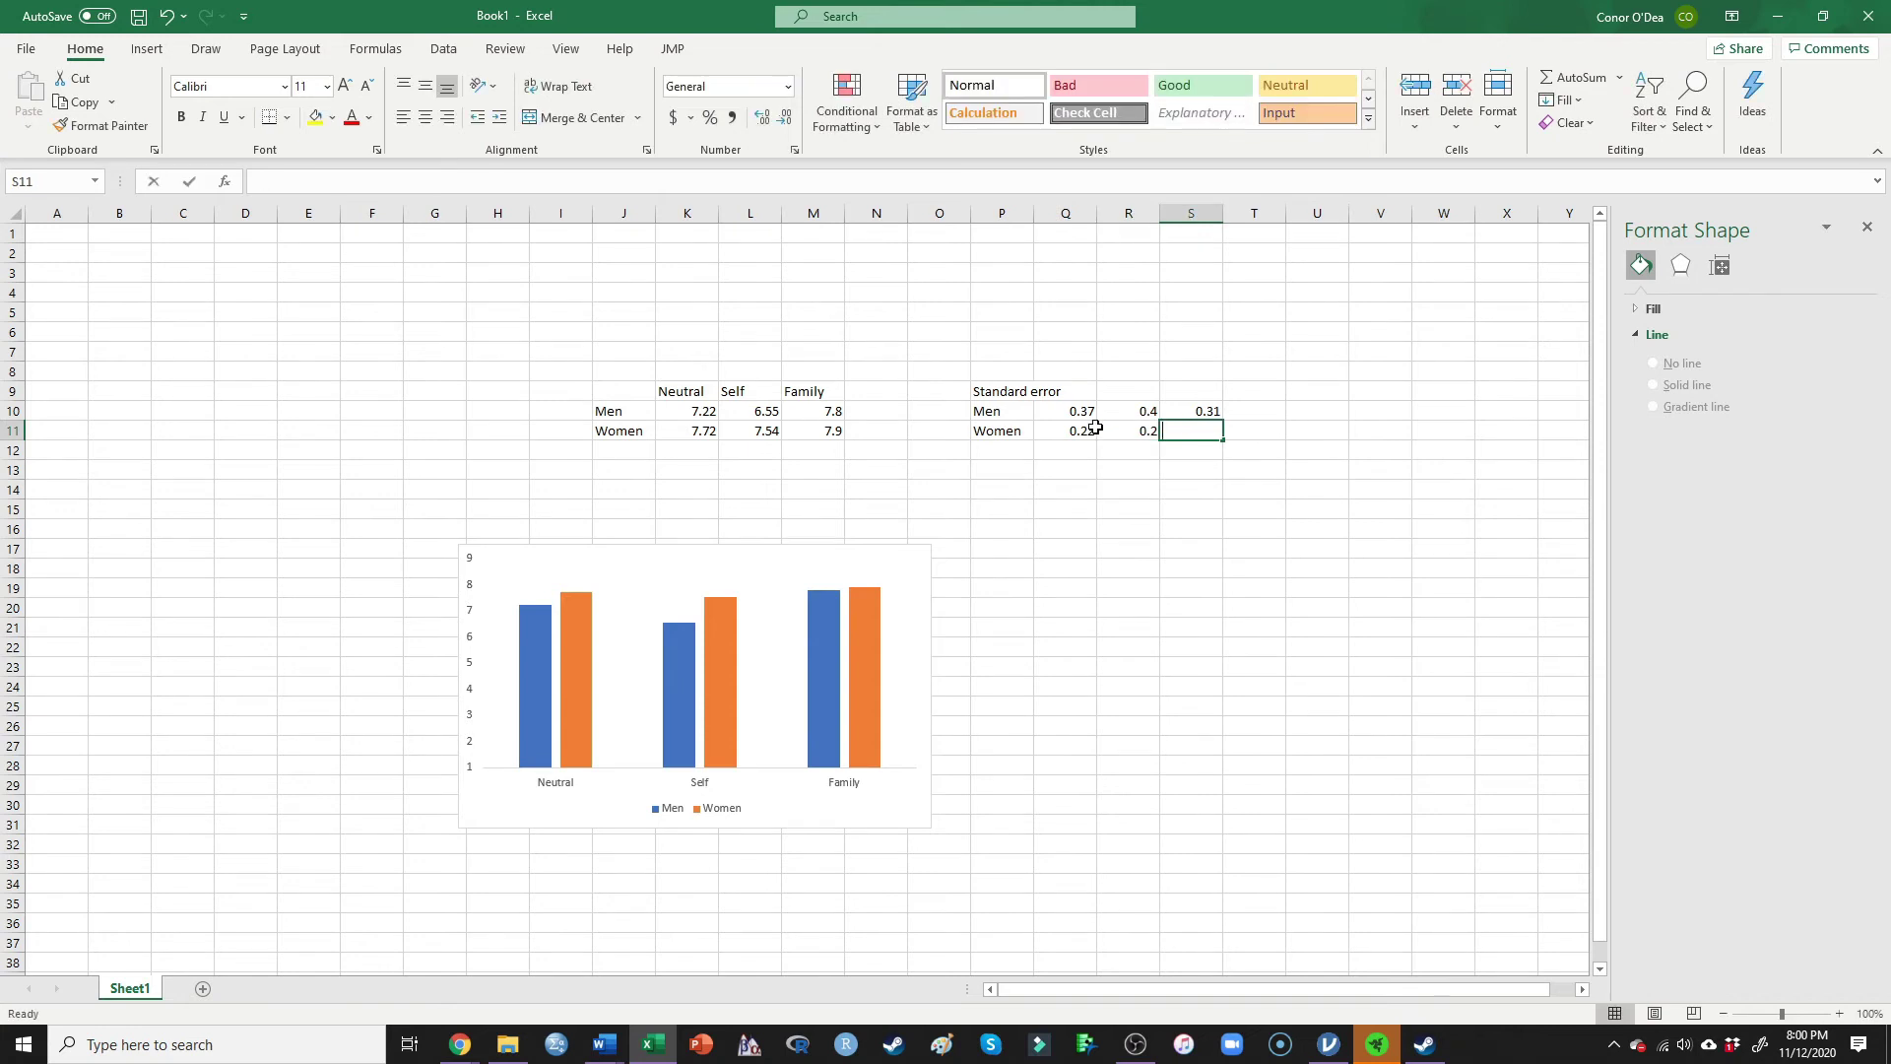
{"action": "type", "text": ".25"}
{"action": "key", "text": "Return"}
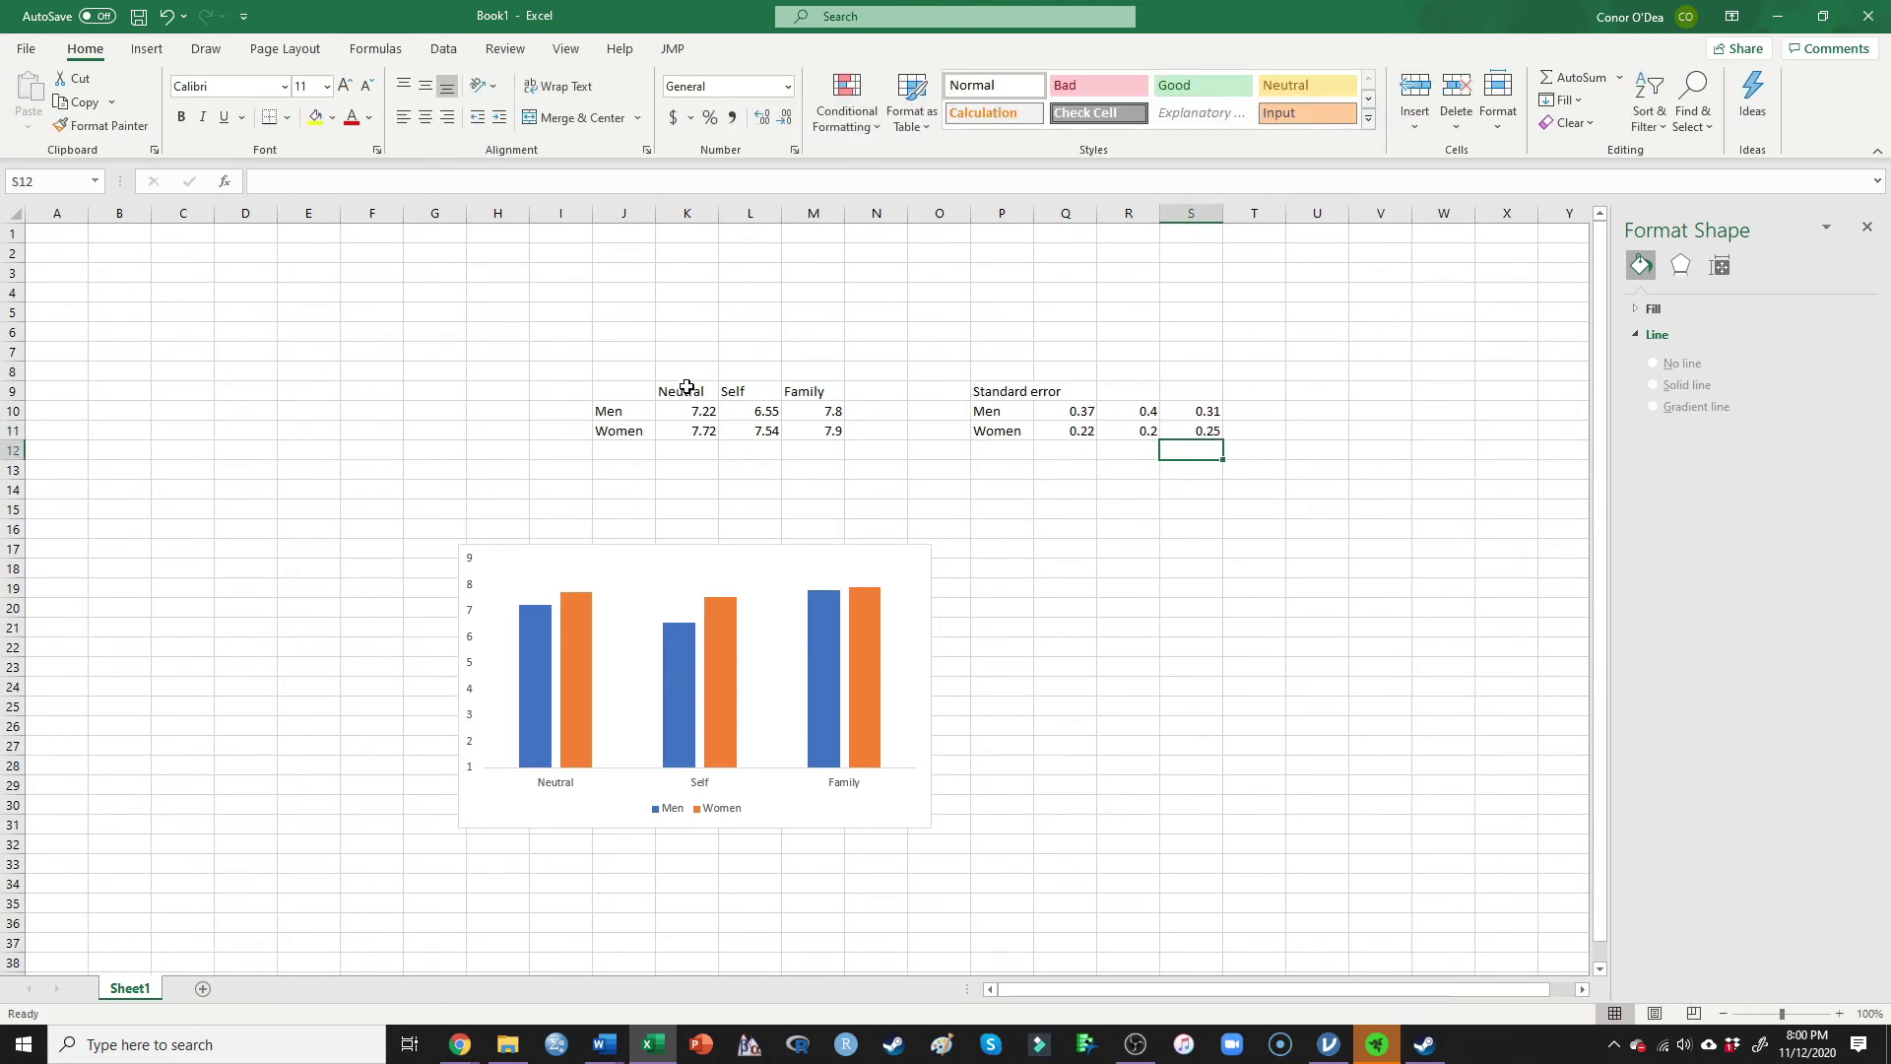
Step: Copy the Neutral, Self, Family headers into Q9:S9
{"action": "left_click_drag", "start_coordinate": [687, 387], "coordinate": [806, 375]}
{"action": "key", "text": "ctrl+q"}
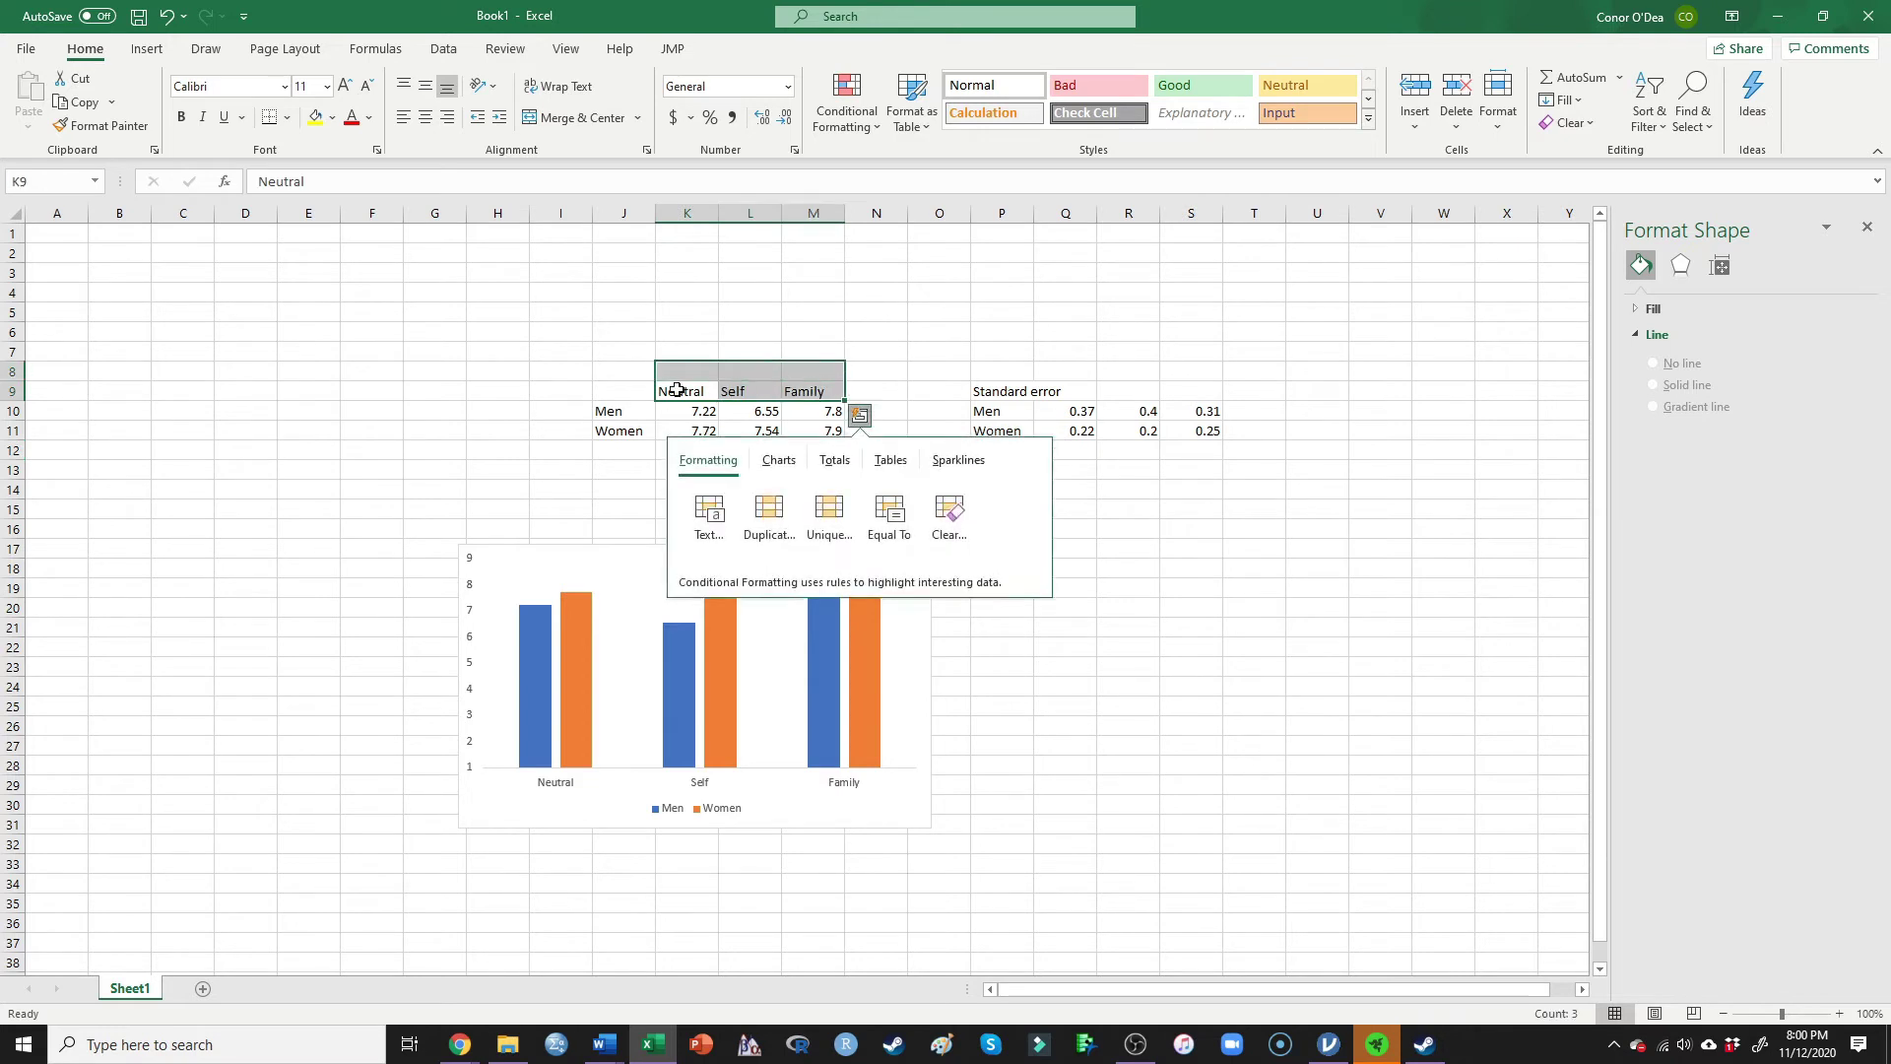
{"action": "left_click_drag", "start_coordinate": [677, 389], "coordinate": [802, 391]}
{"action": "key", "text": "ctrl+c"}
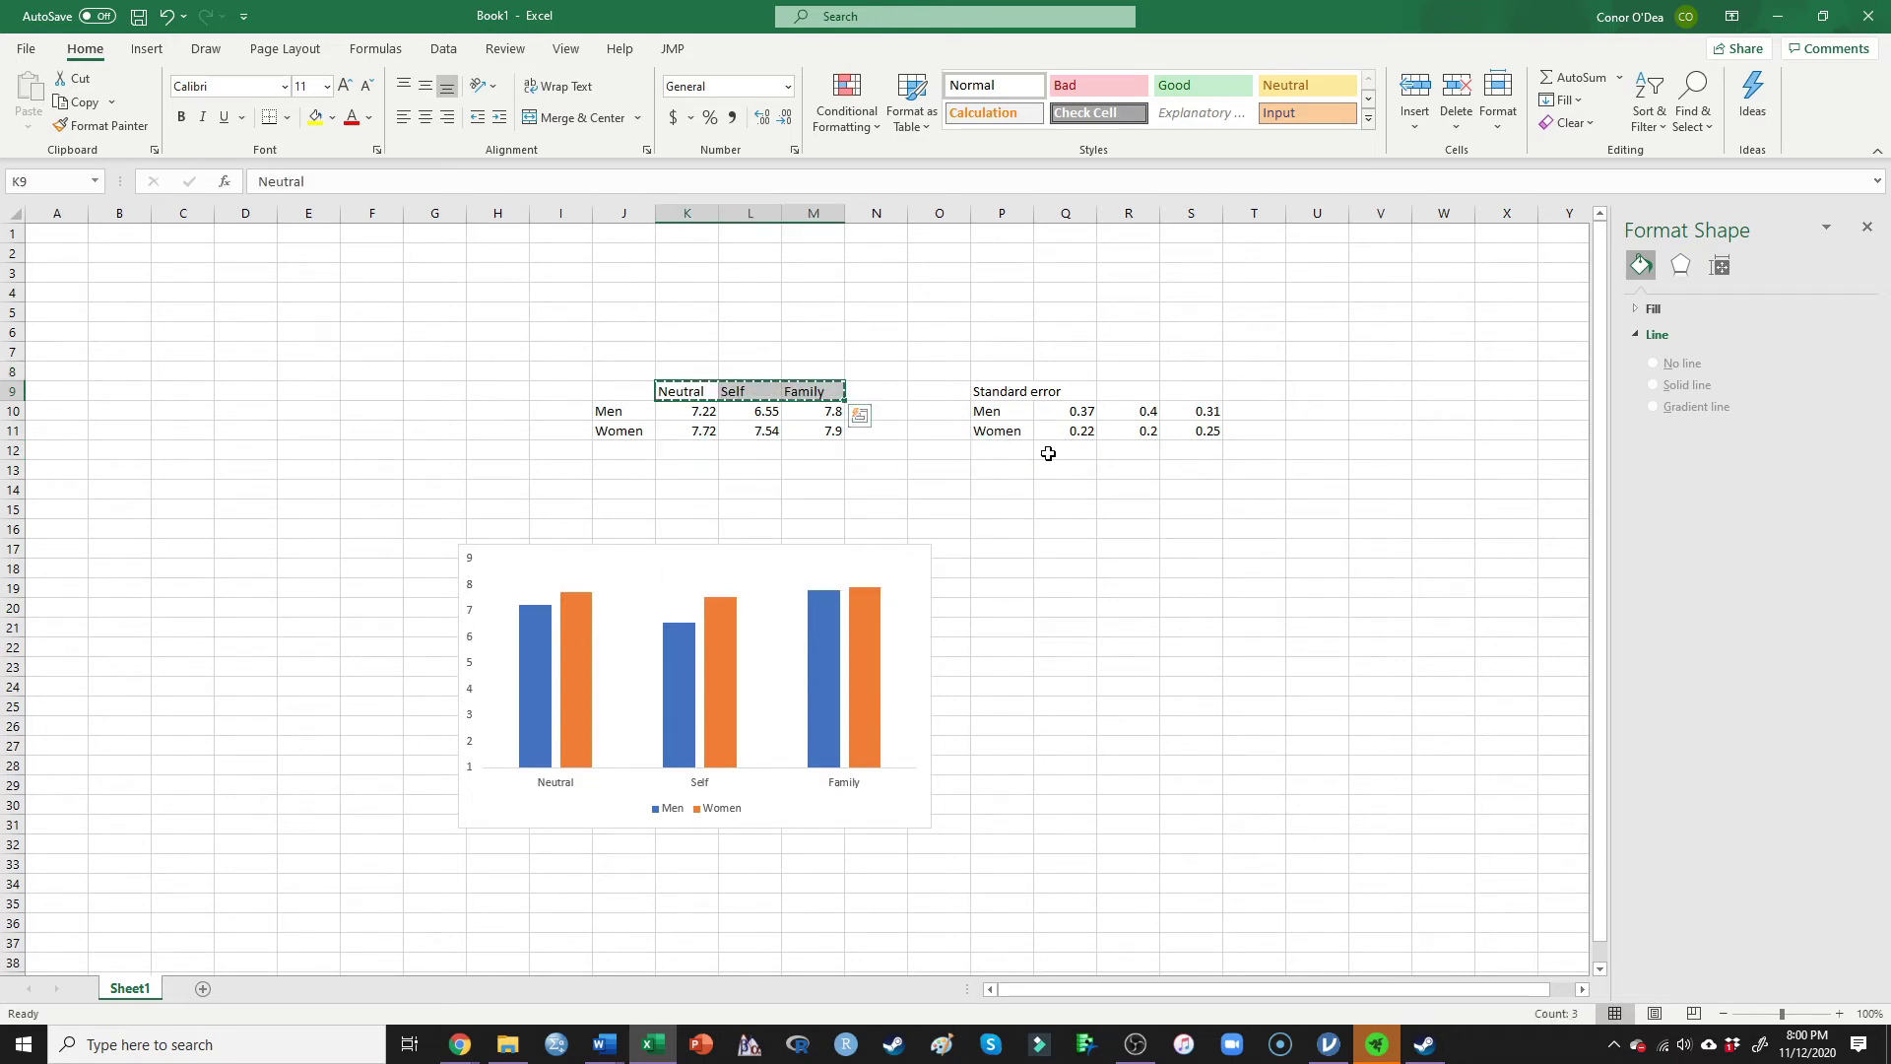
{"action": "left_click", "coordinate": [1069, 391]}
{"action": "key", "text": "ctrl+v"}
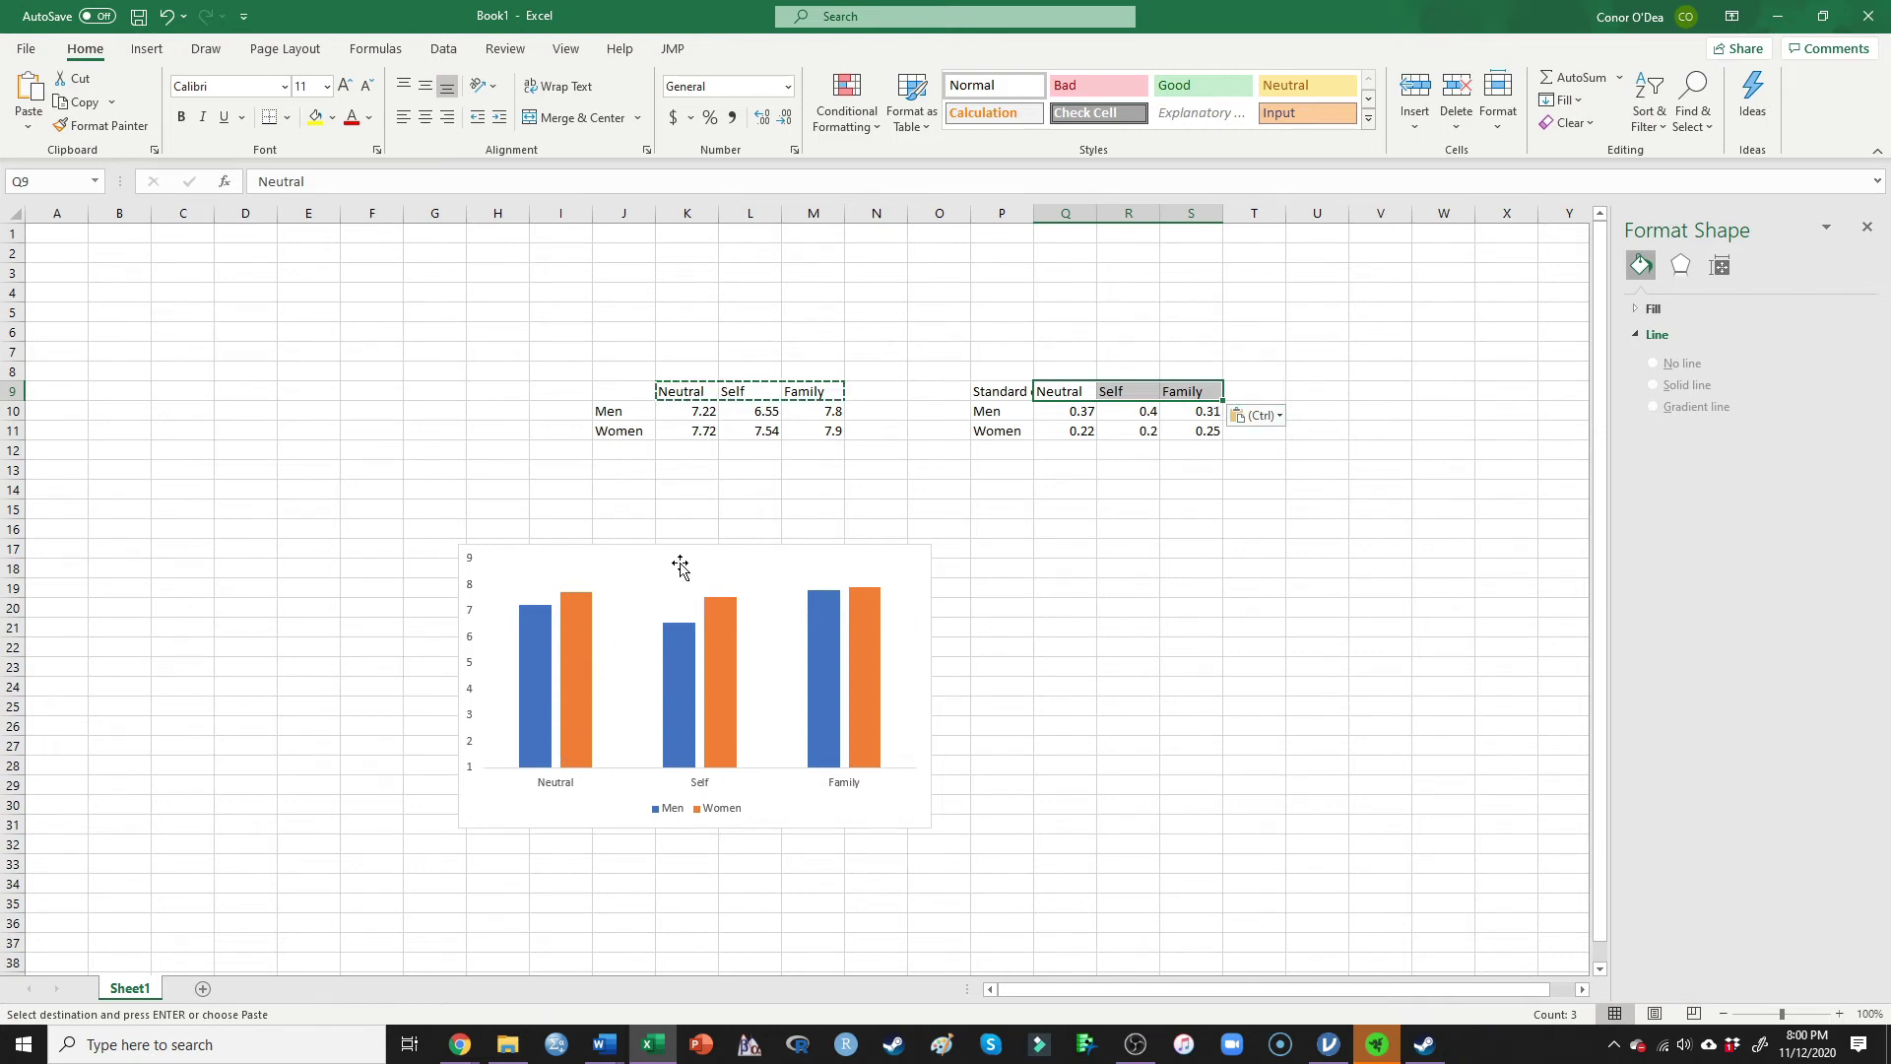
Step: Add error bars to the chart's Men series through Error Bars More Options
{"action": "left_click", "coordinate": [636, 558]}
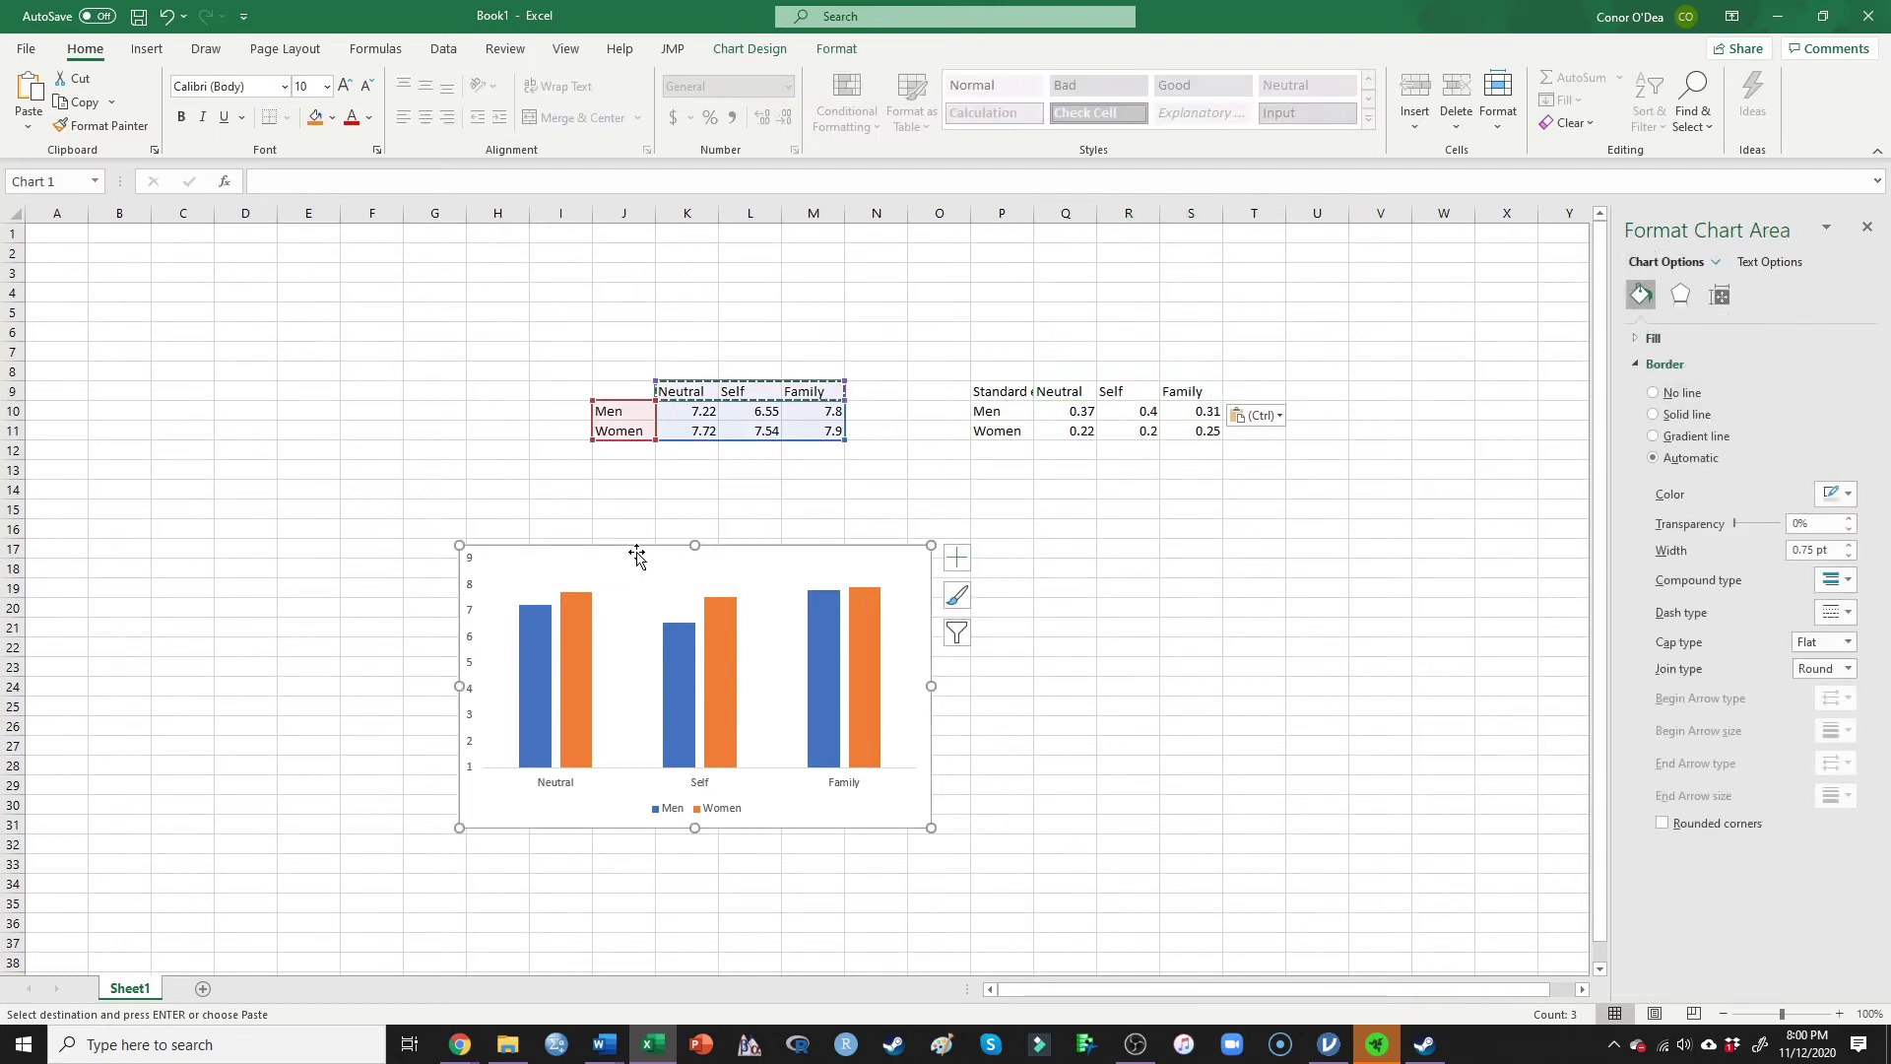
{"action": "left_click", "coordinate": [731, 51]}
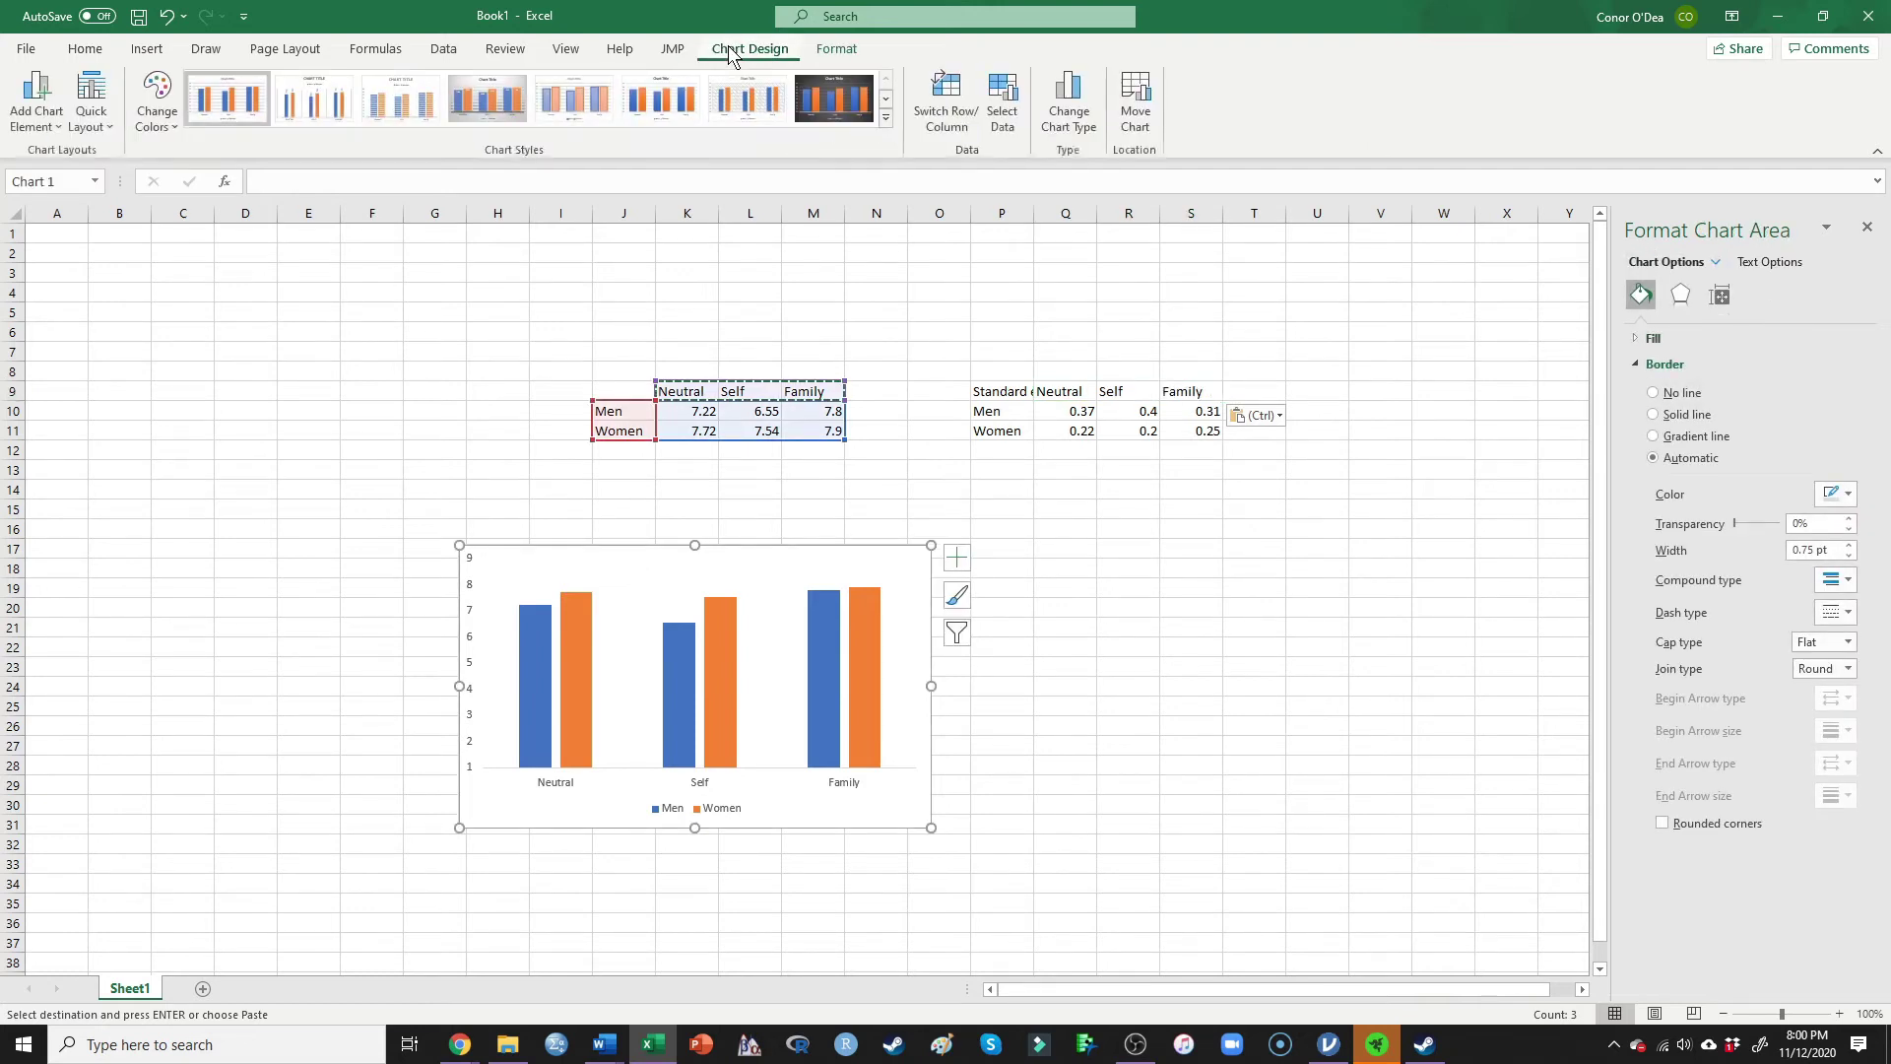
{"action": "left_click", "coordinate": [43, 114]}
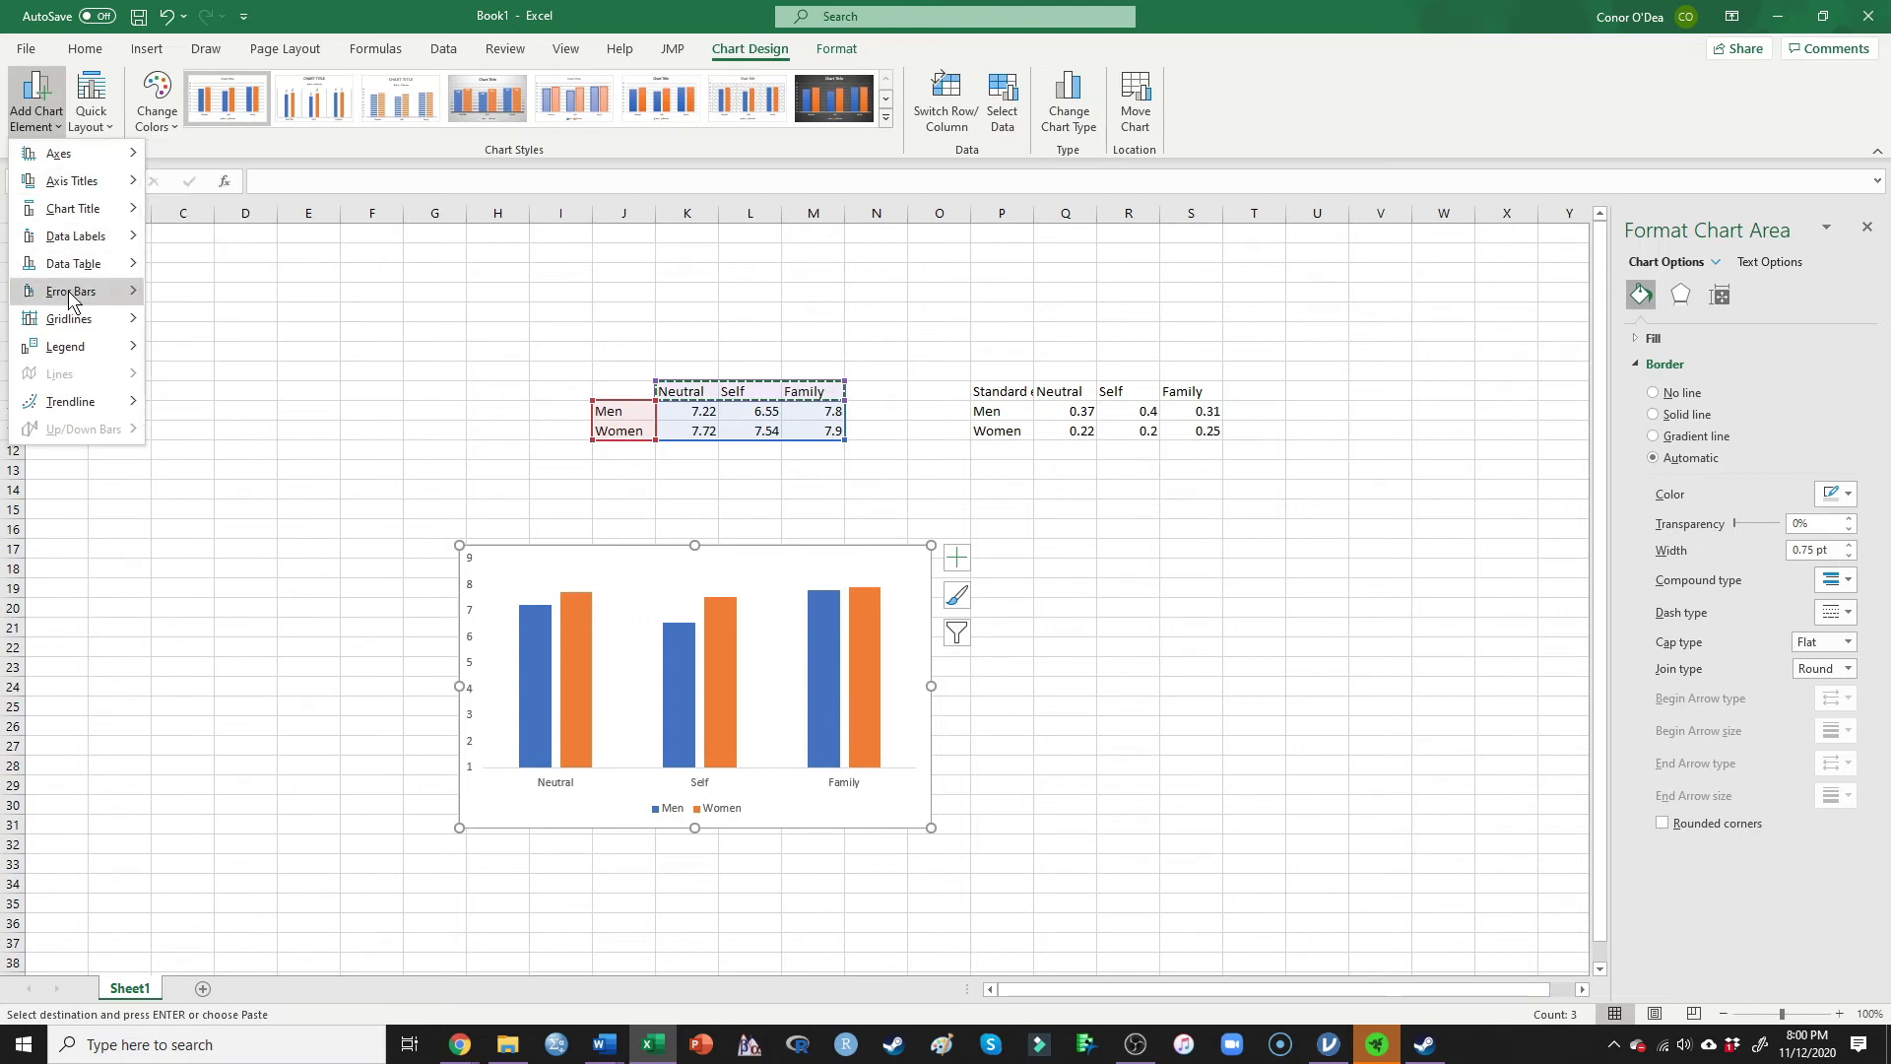
{"action": "mouse_move", "coordinate": [71, 298]}
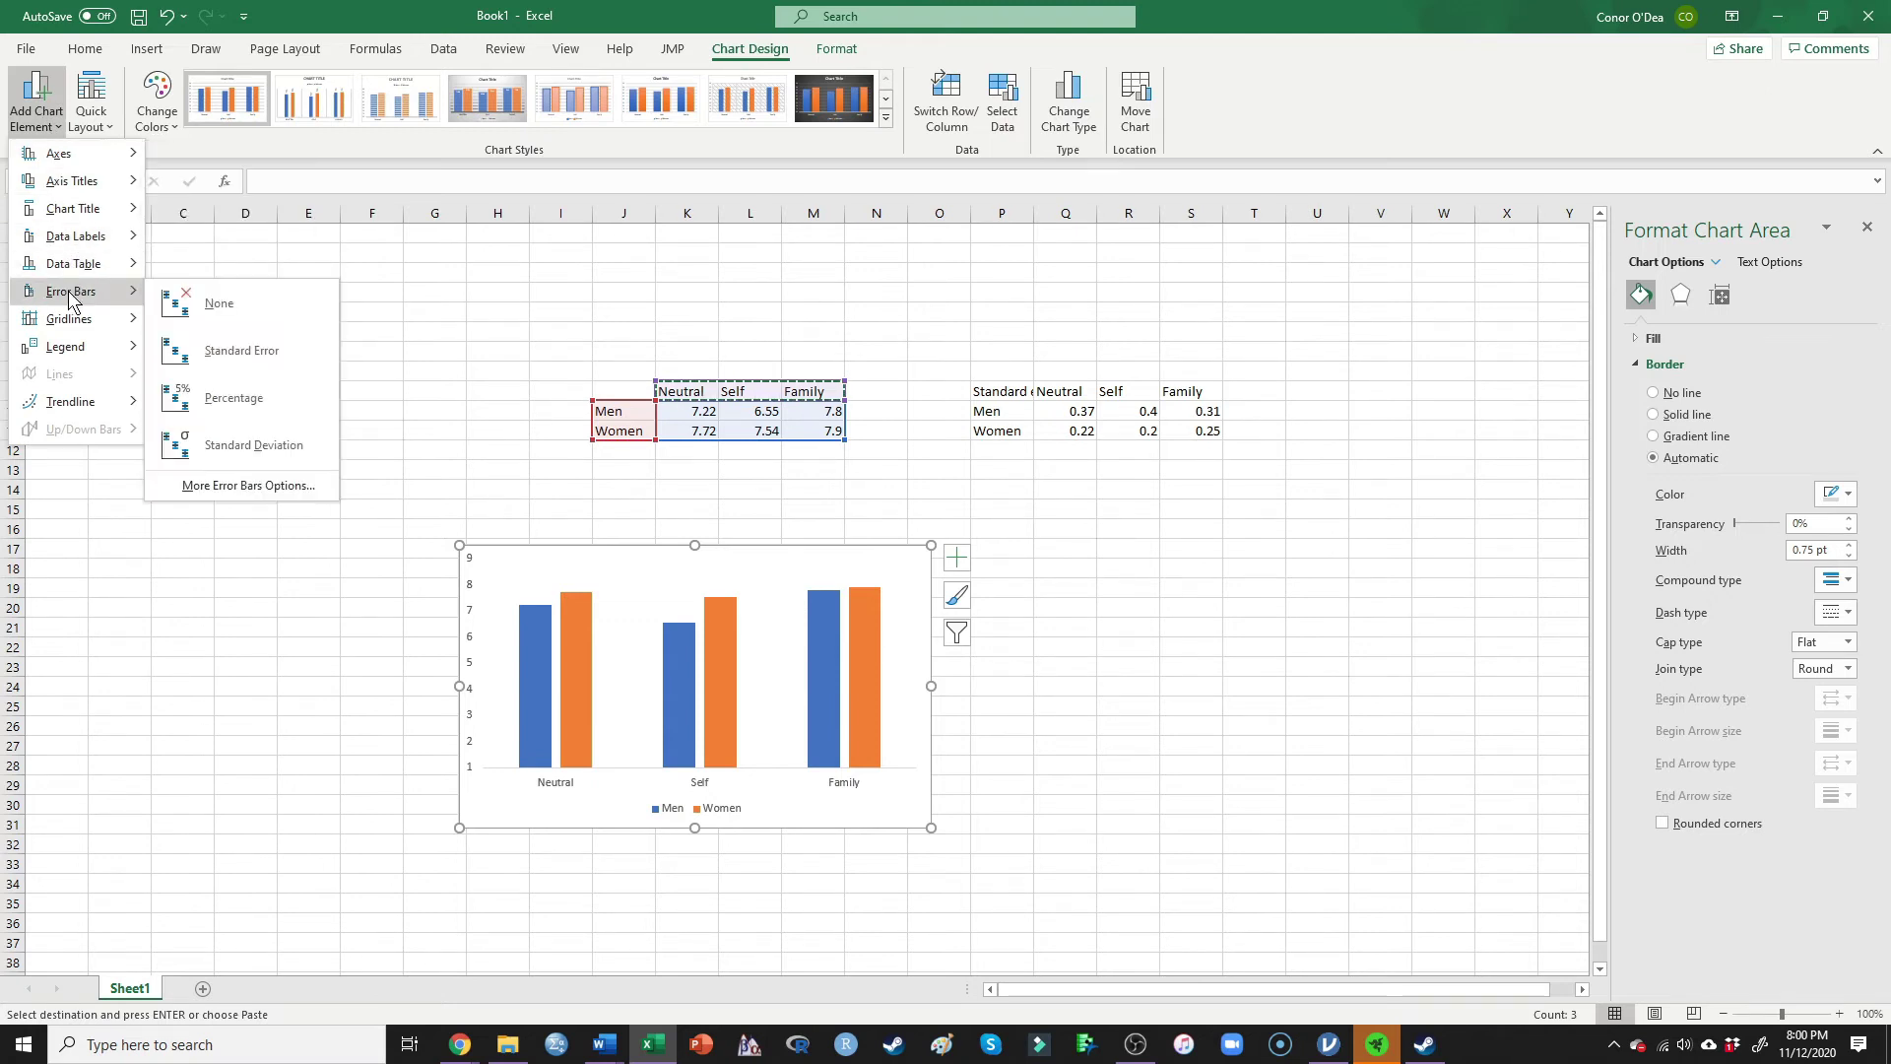
{"action": "left_click", "coordinate": [262, 485]}
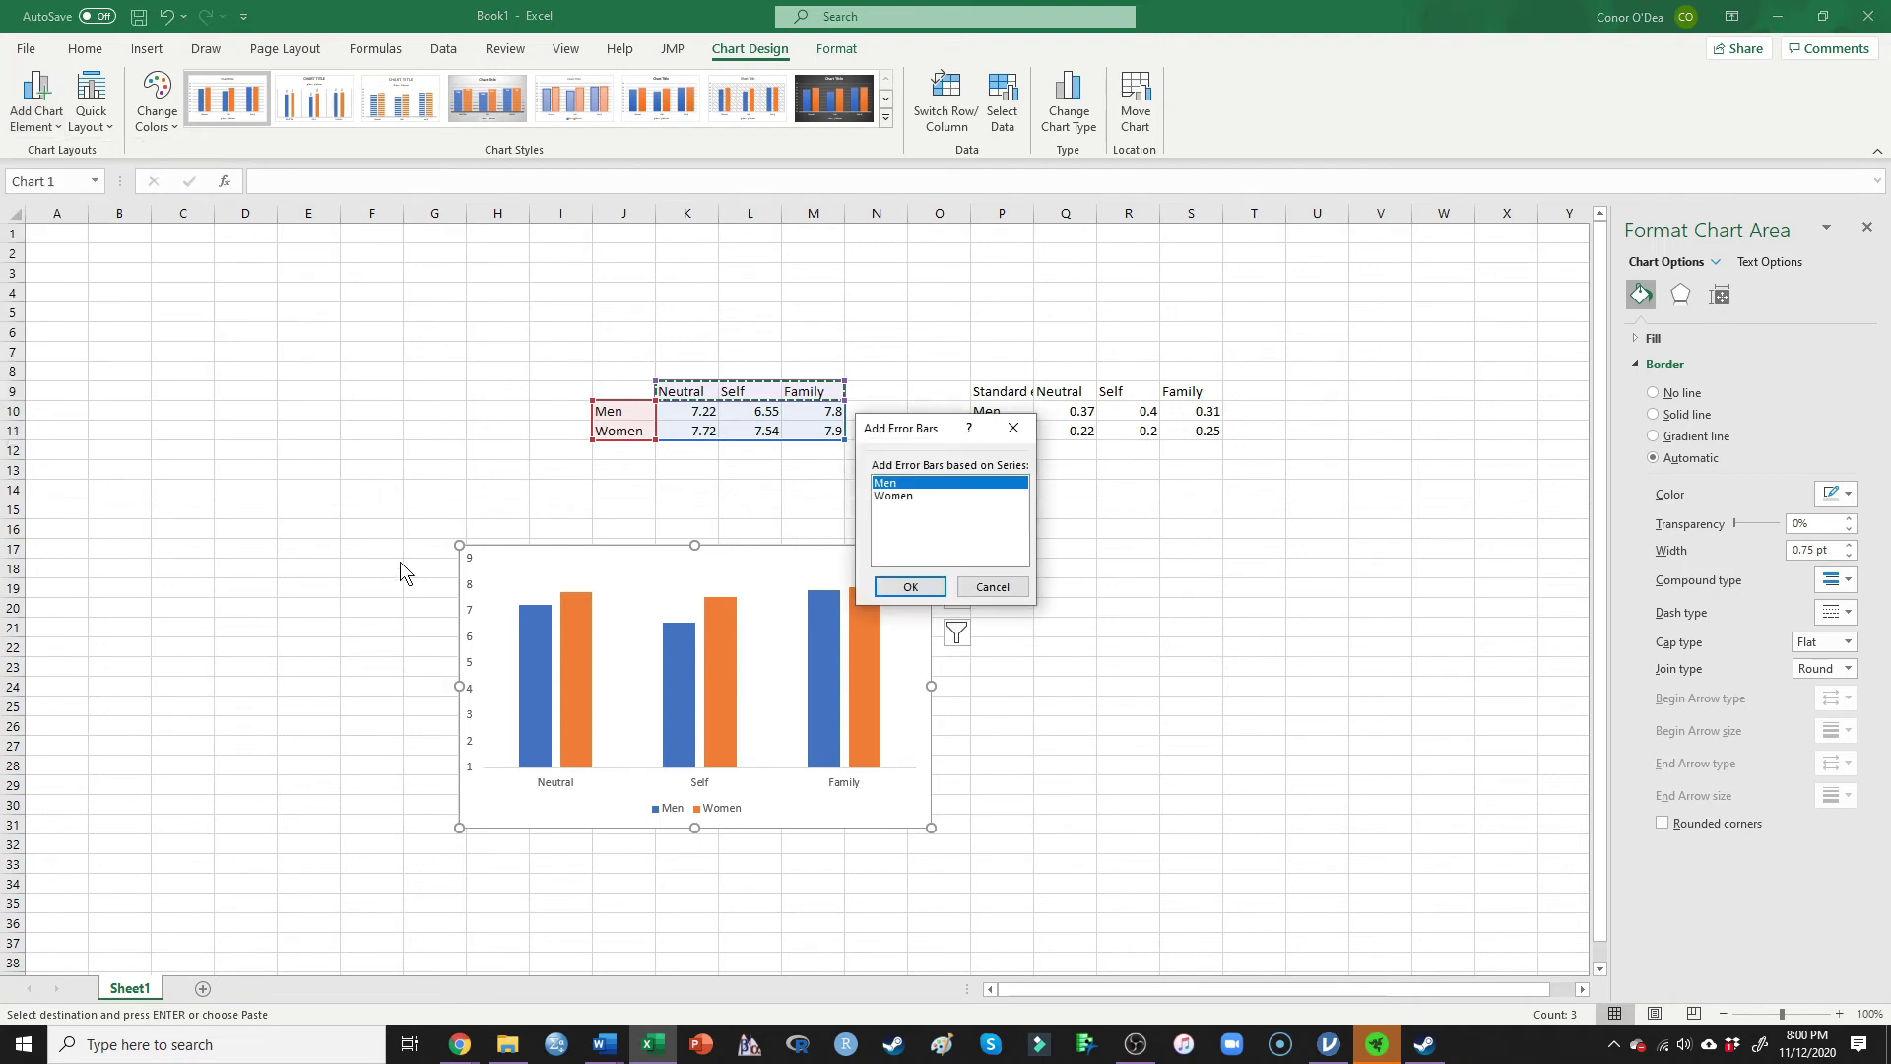
{"action": "left_click", "coordinate": [910, 587]}
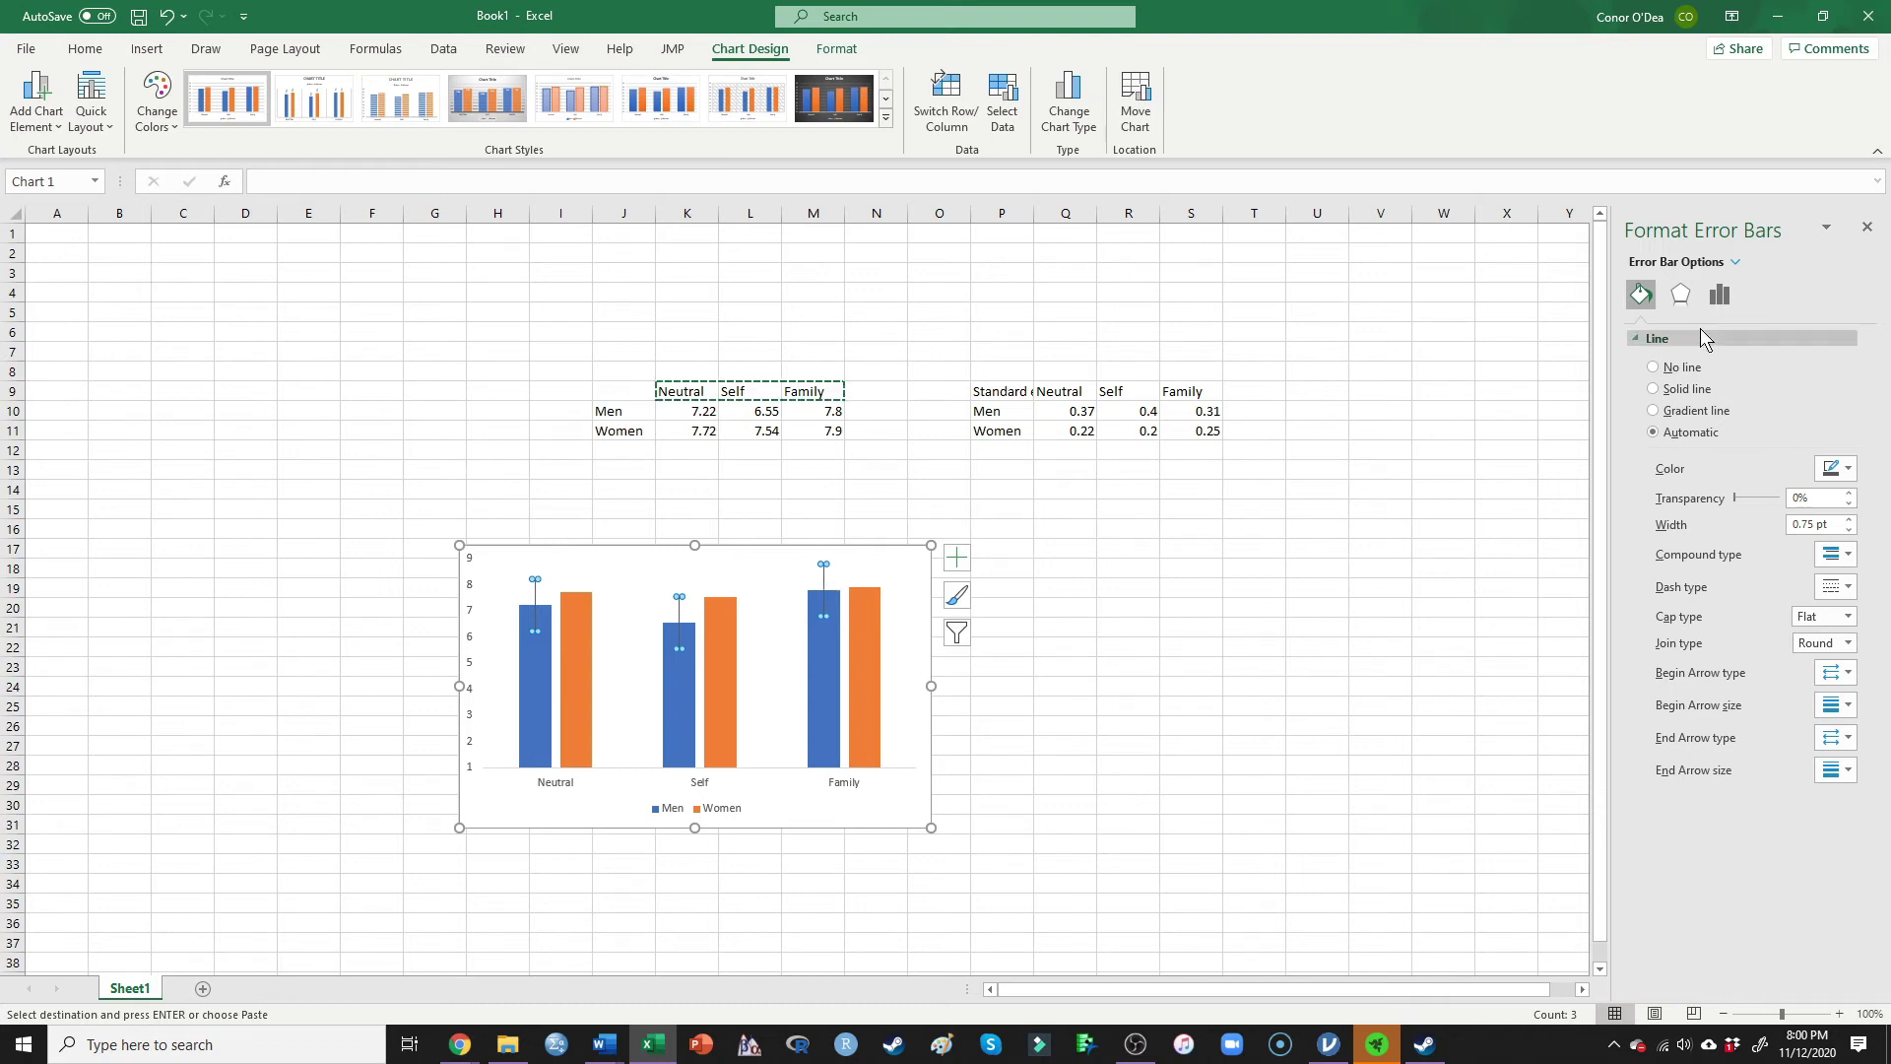
{"action": "left_click", "coordinate": [1684, 294]}
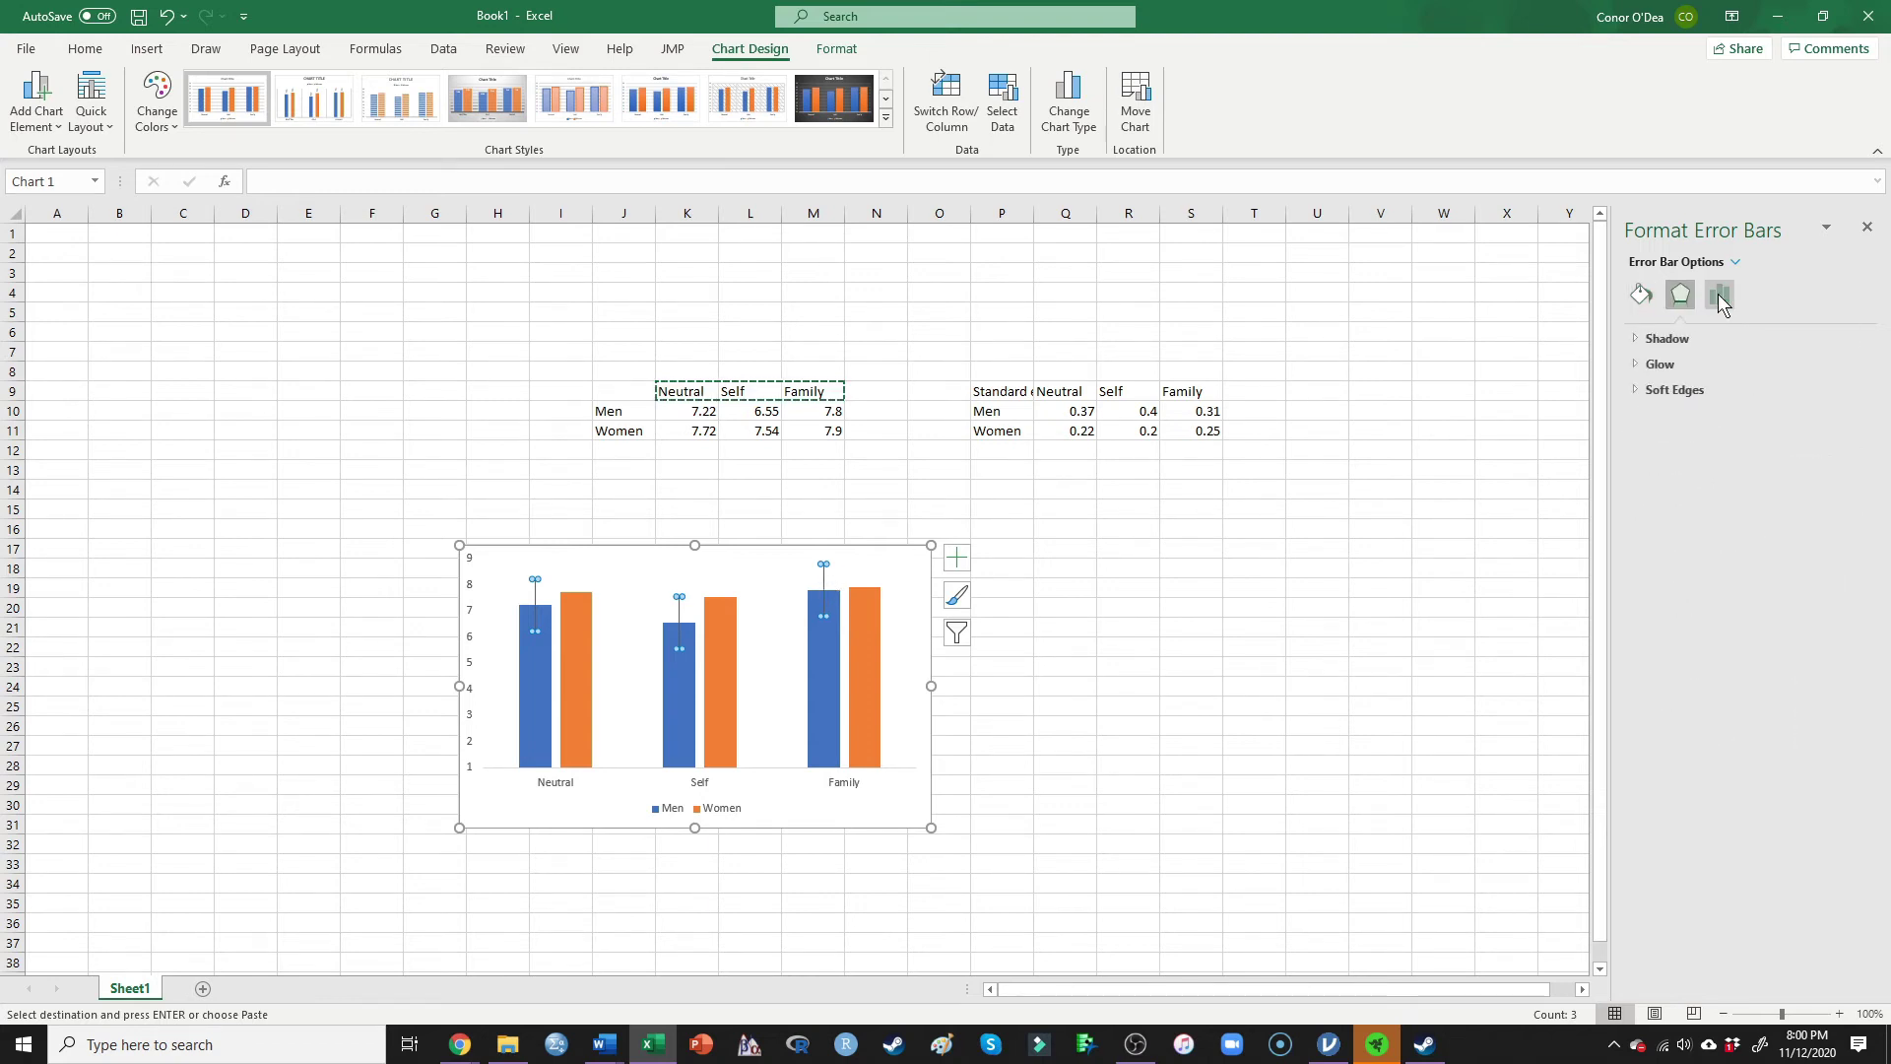
{"action": "left_click", "coordinate": [1718, 294]}
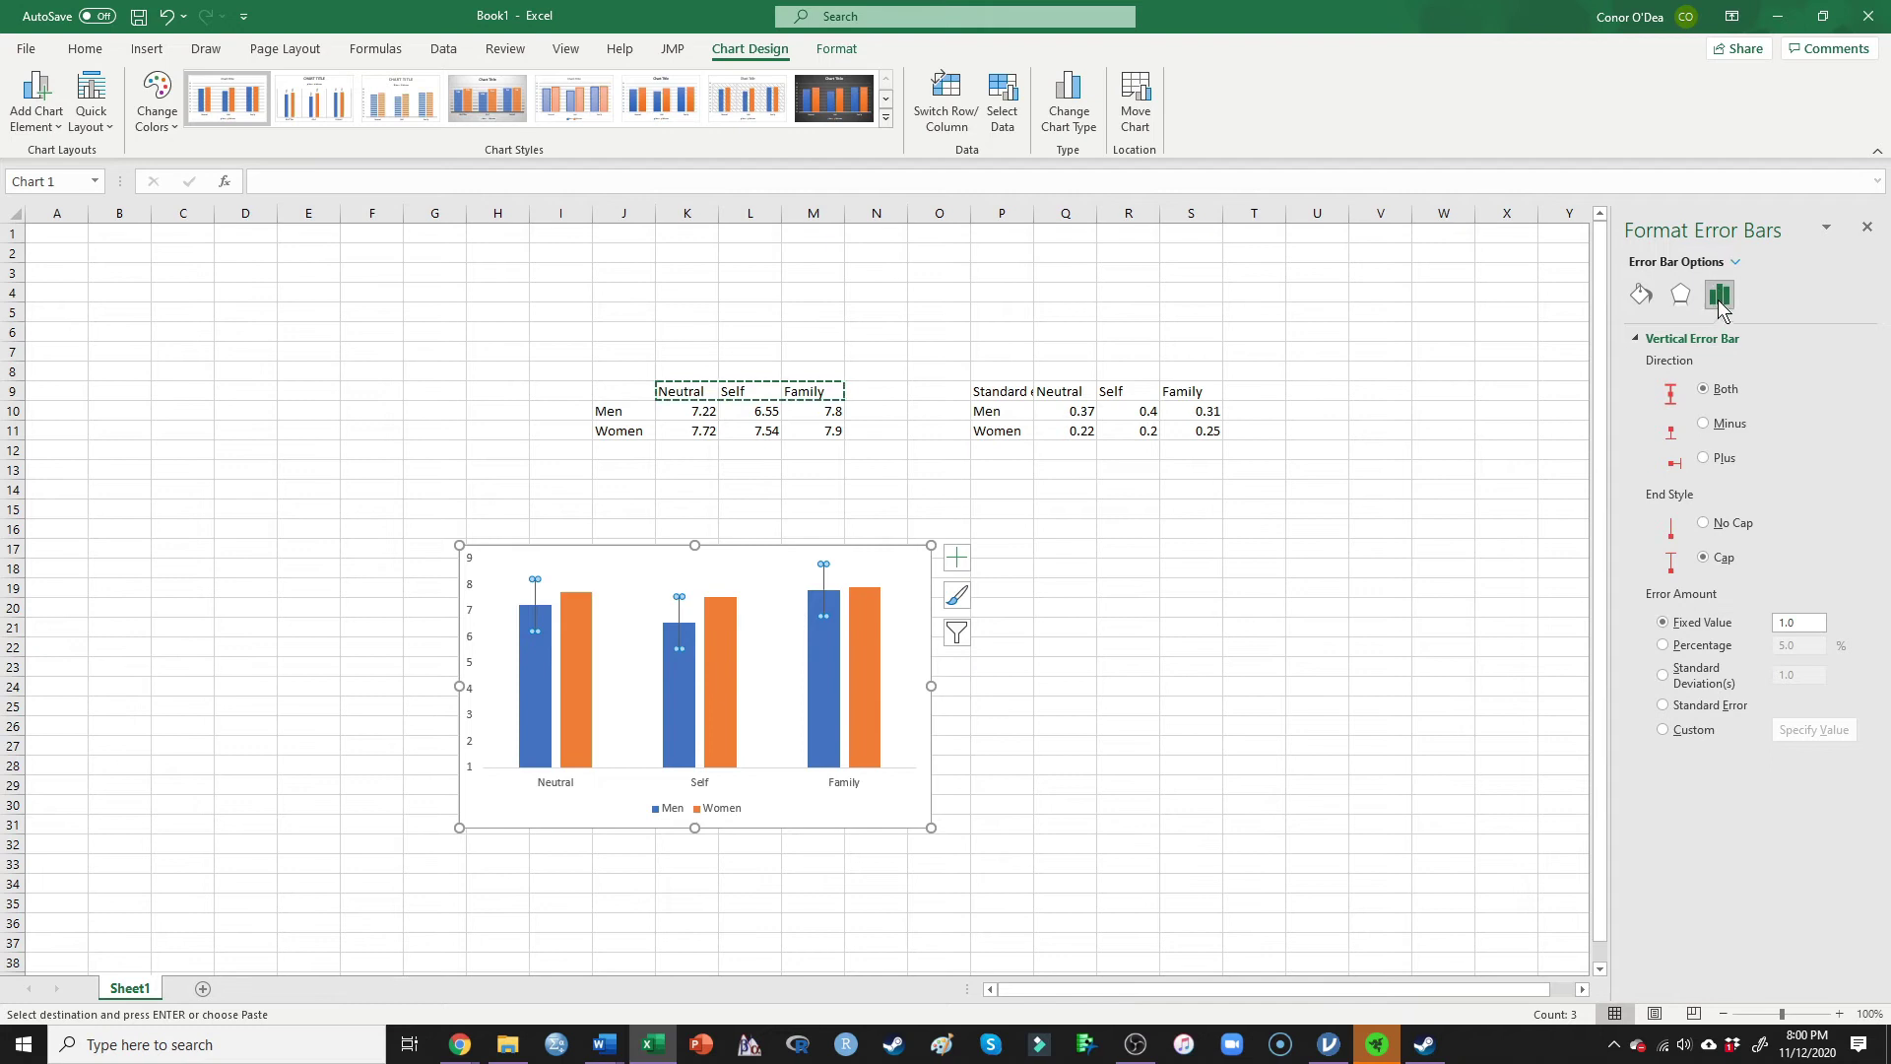
Step: Set the Men error amount to custom values Q10:S10 for both positive and negative
{"action": "left_click", "coordinate": [1665, 733]}
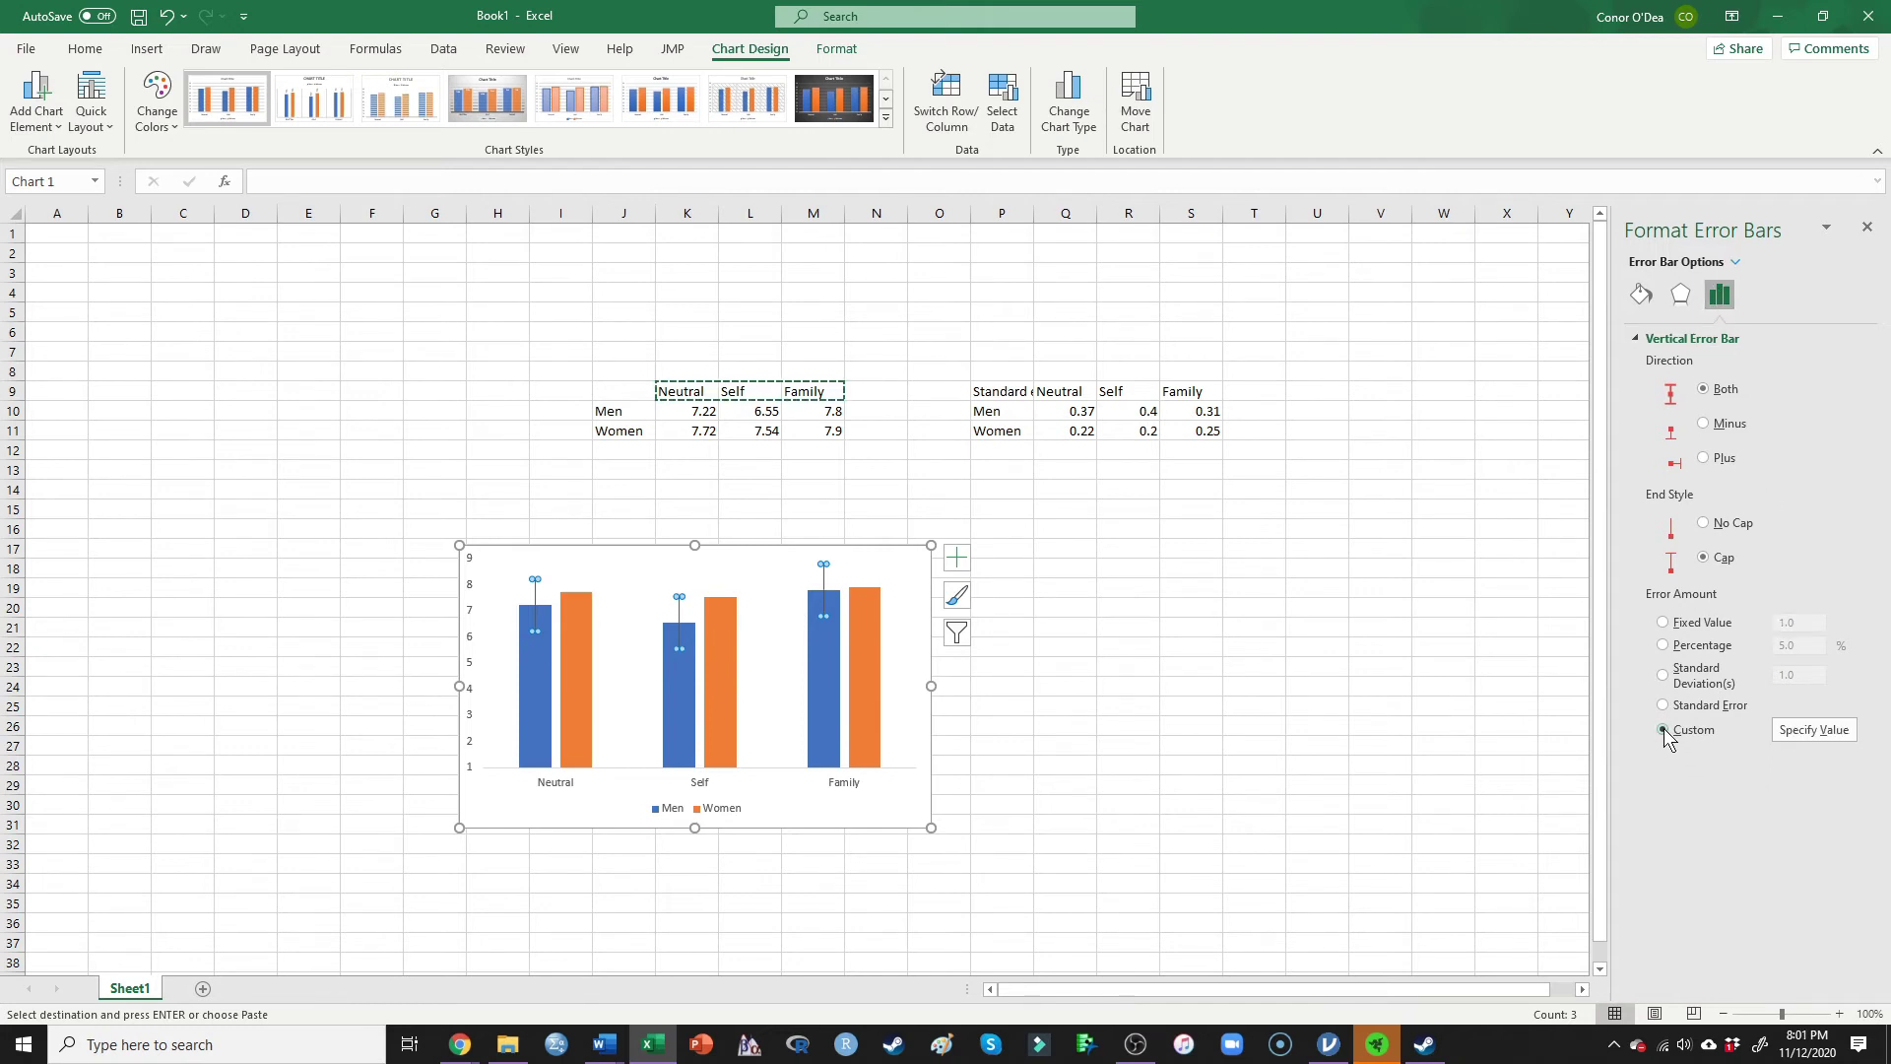
{"action": "left_click", "coordinate": [1828, 734]}
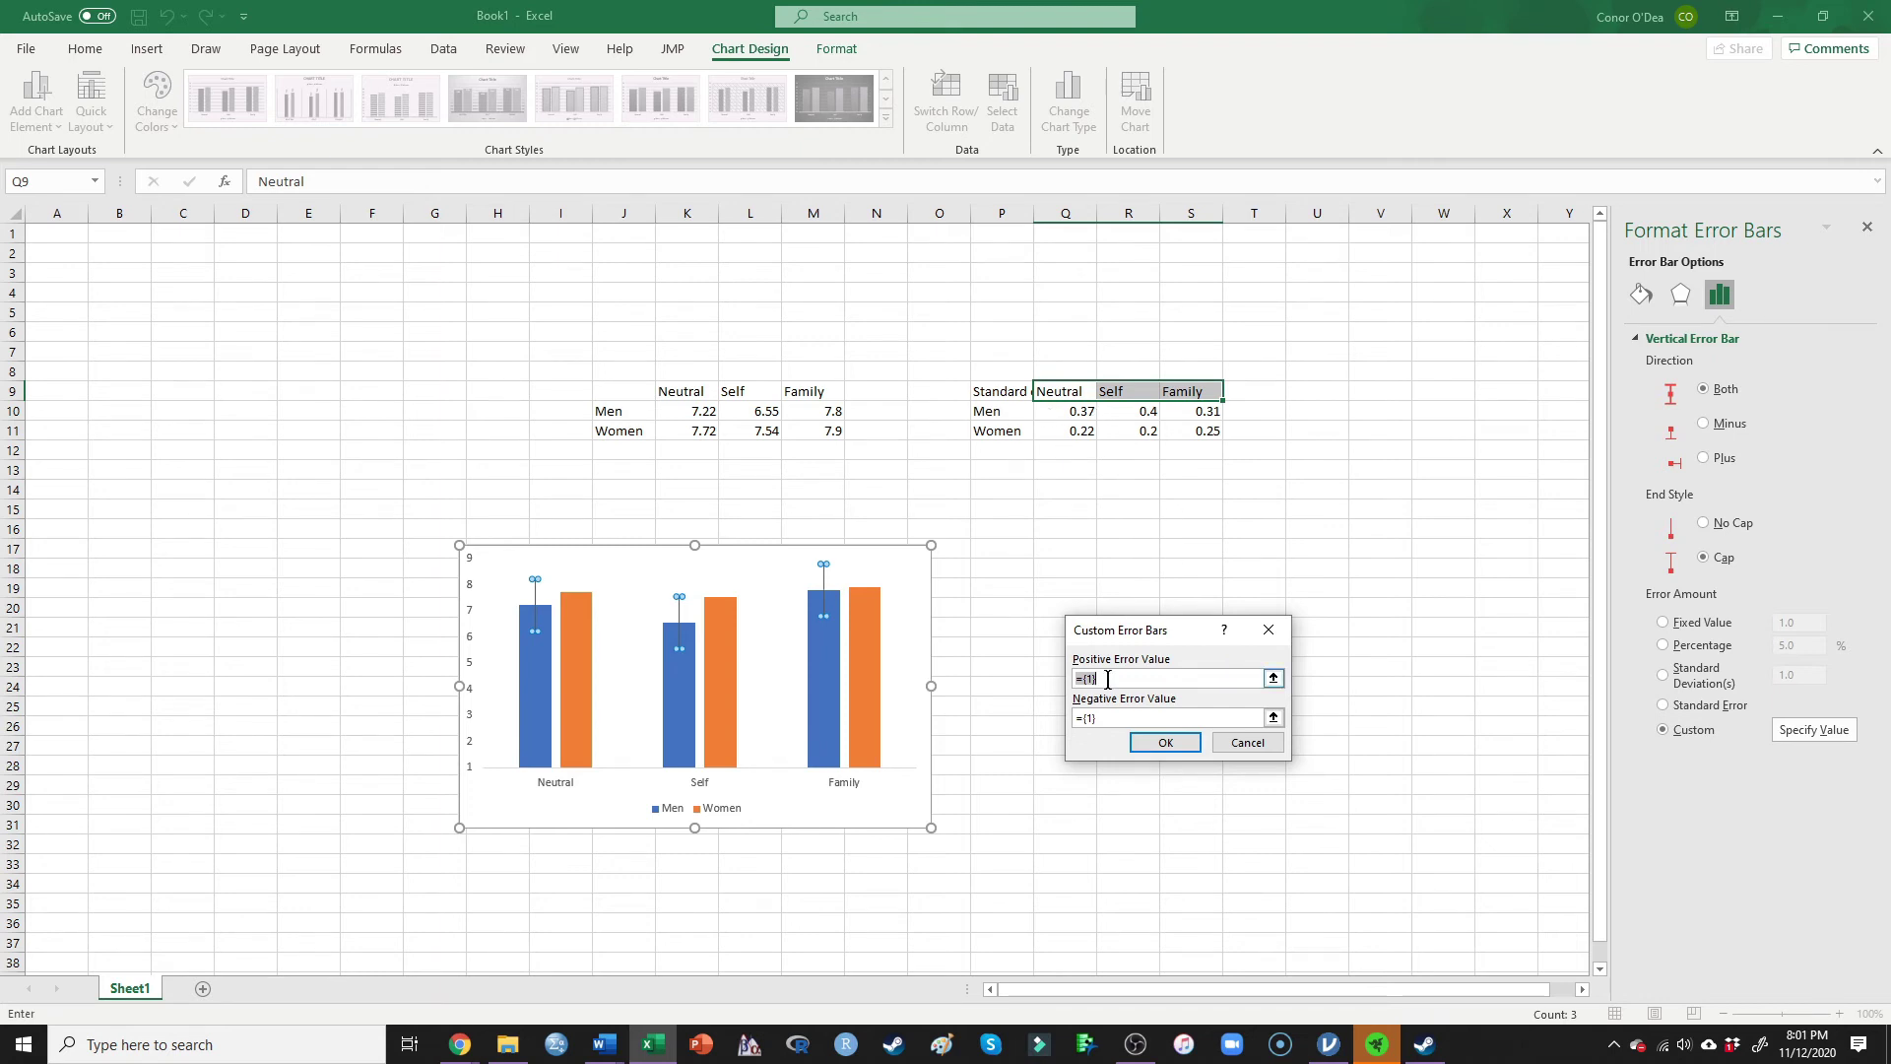
{"action": "left_click_drag", "start_coordinate": [1070, 413], "coordinate": [1175, 412]}
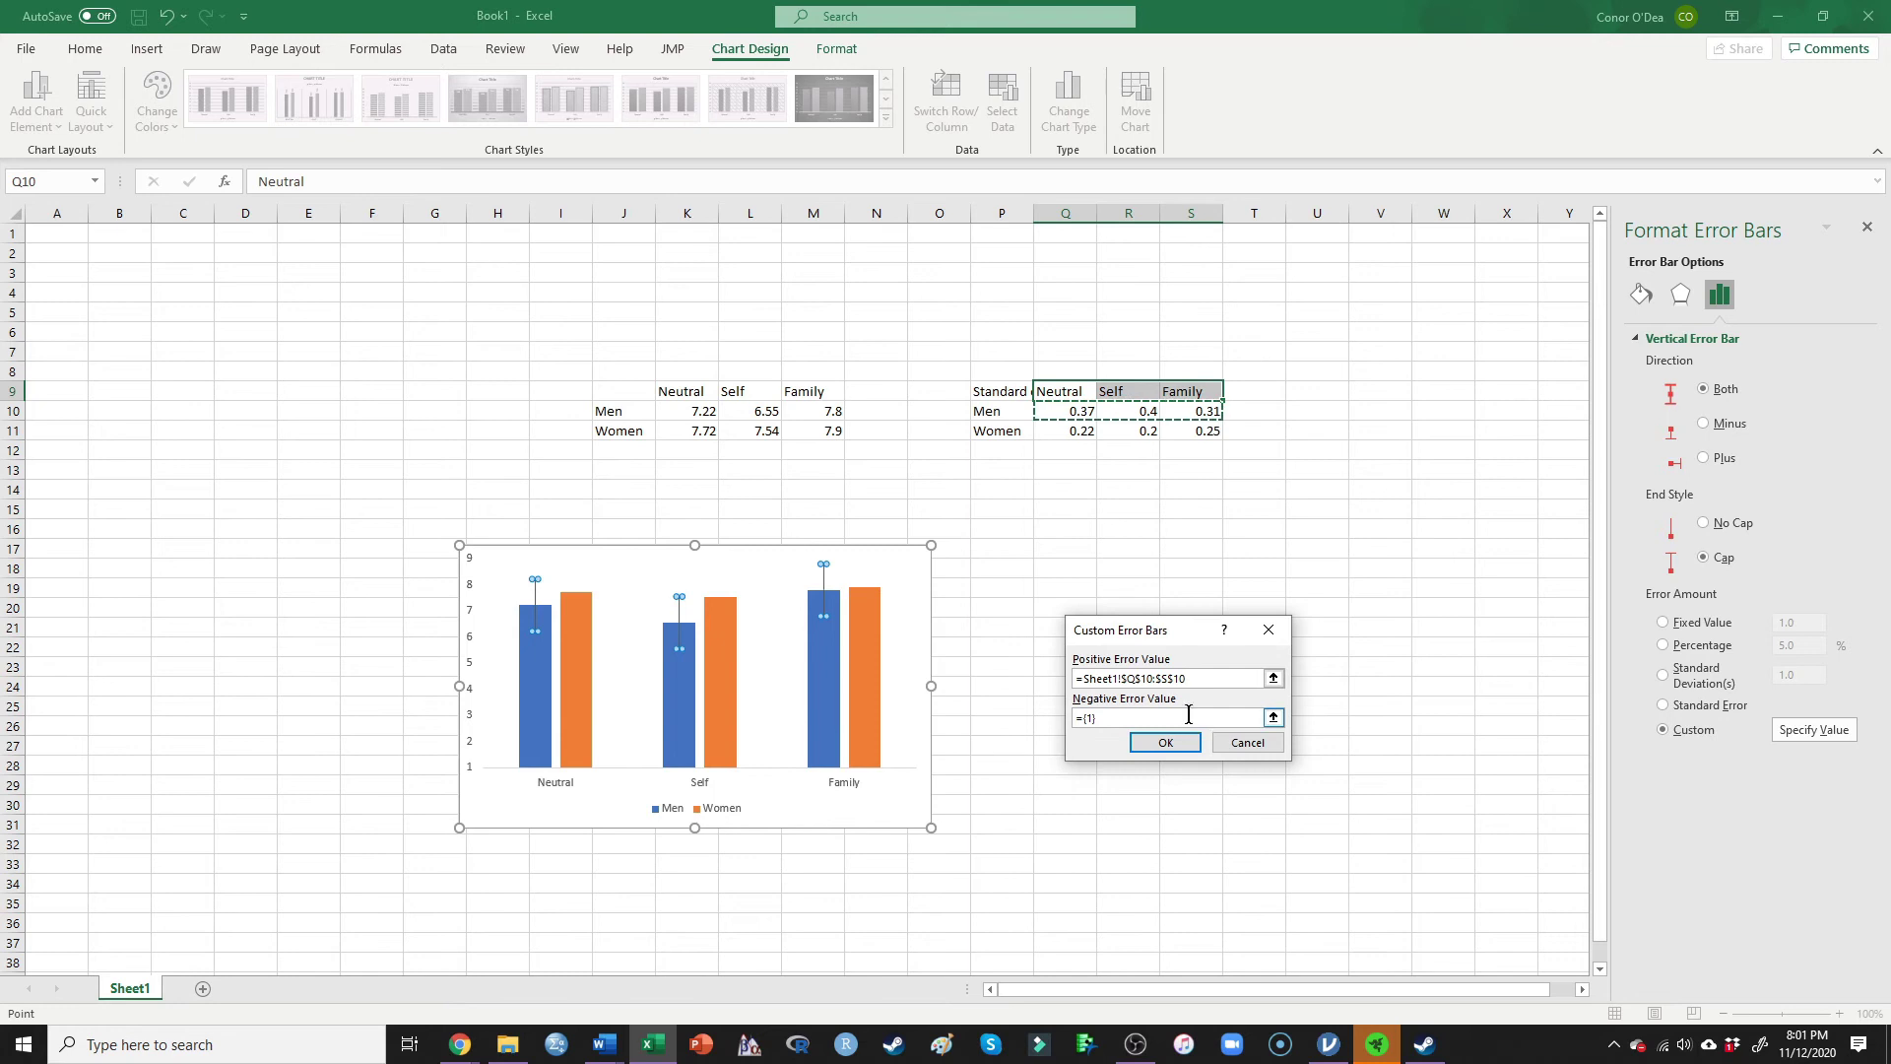
{"action": "left_click", "coordinate": [1132, 723]}
{"action": "left_click", "coordinate": [1110, 718]}
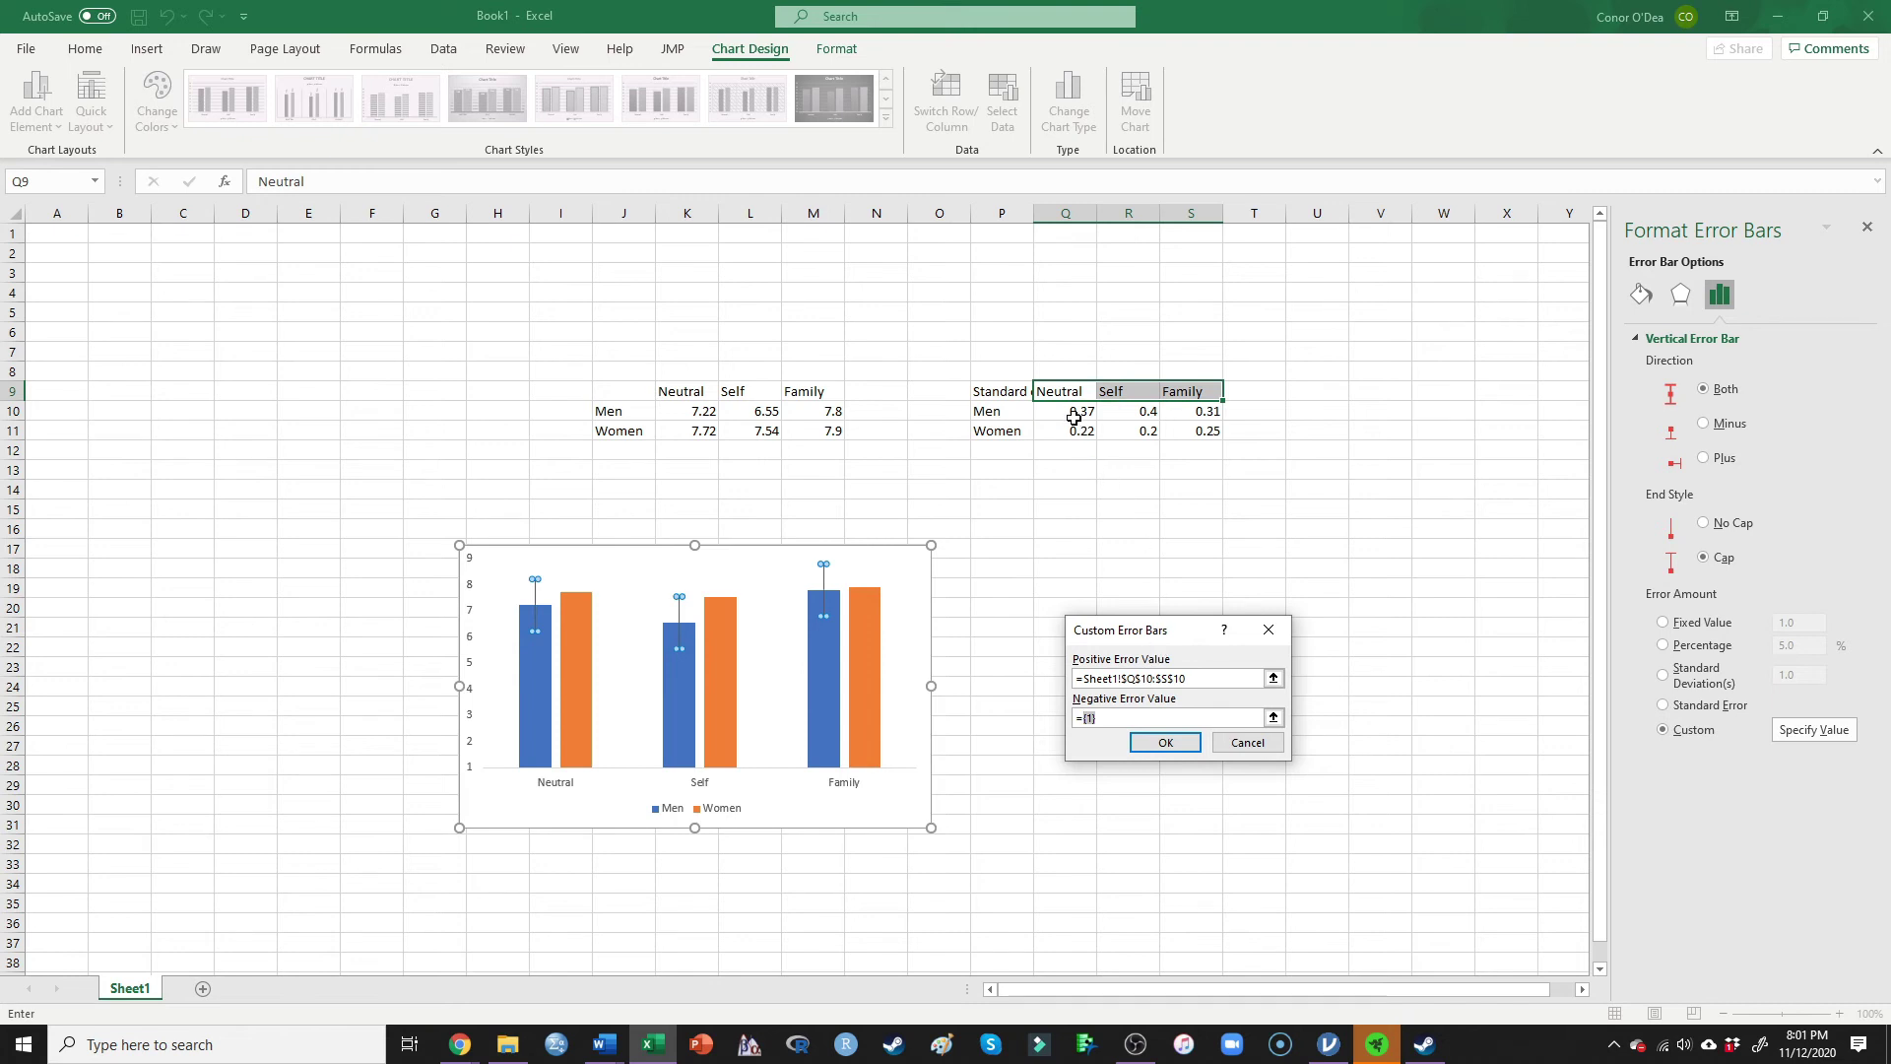
{"action": "left_click_drag", "start_coordinate": [1077, 409], "coordinate": [1207, 412]}
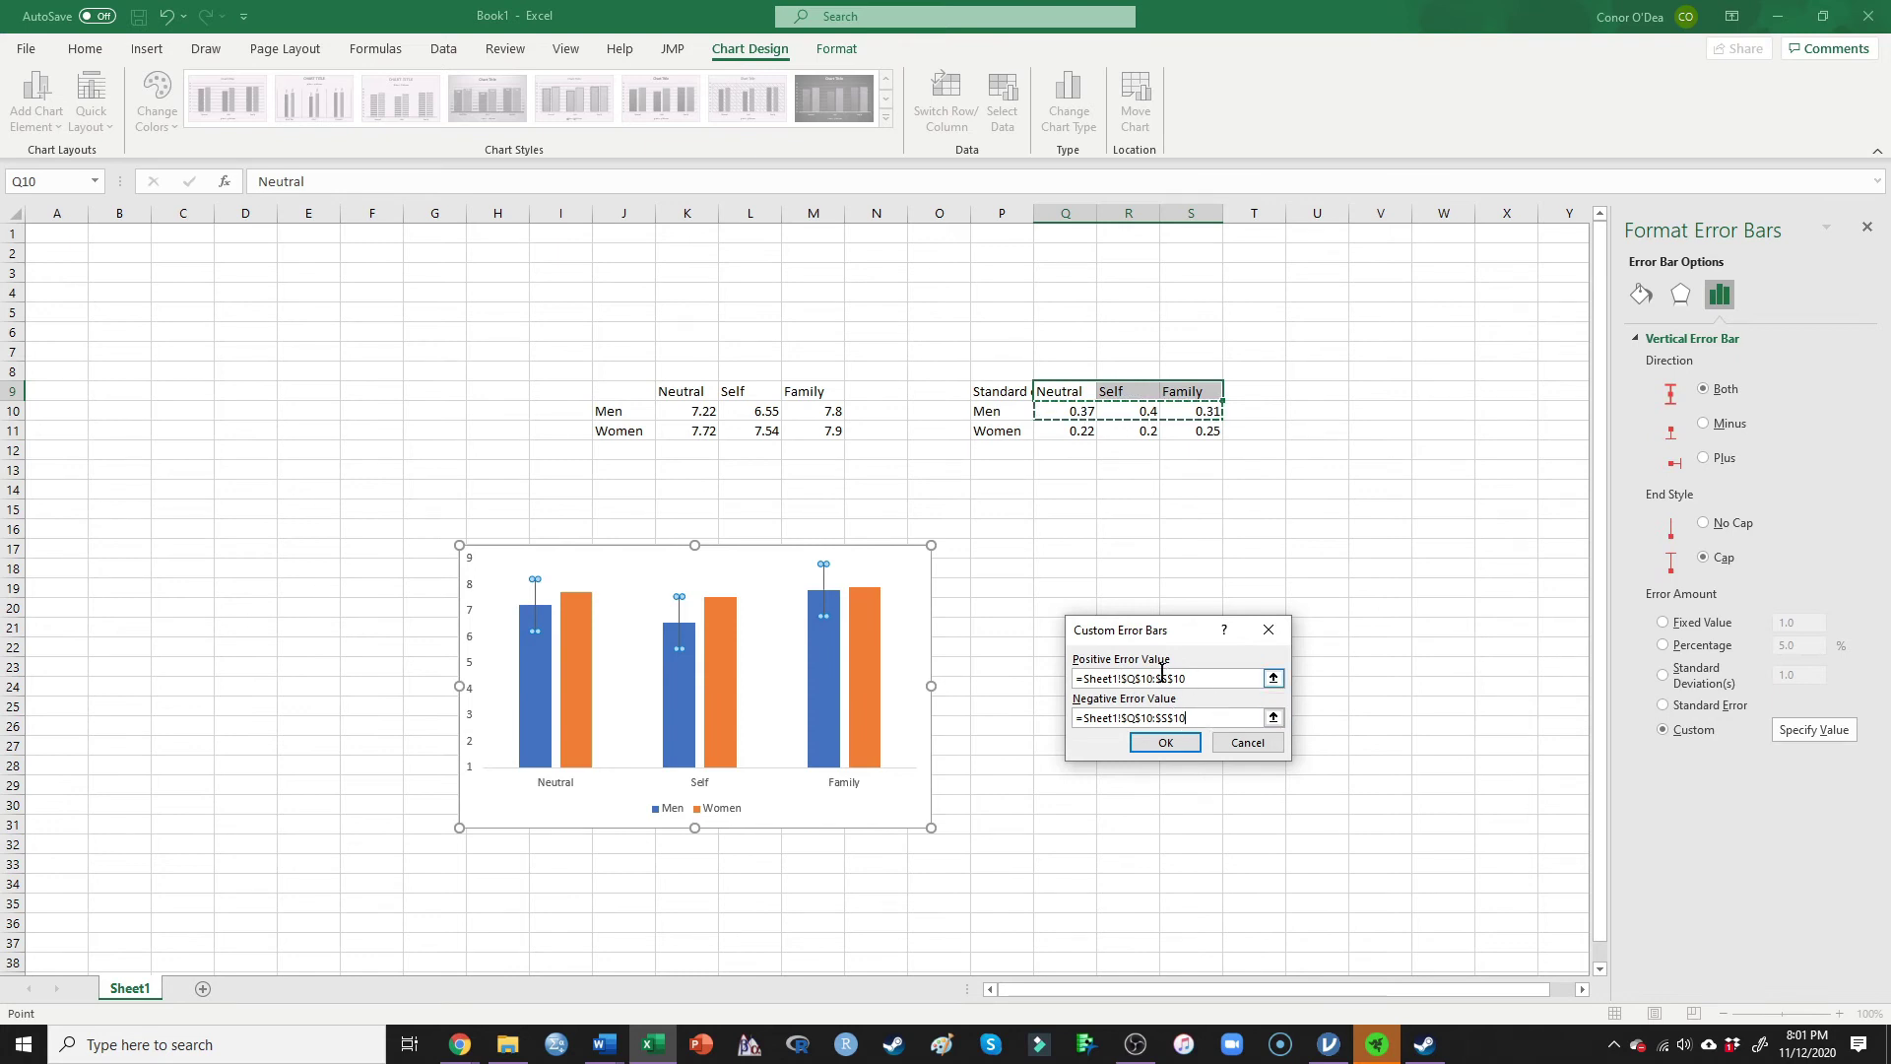
{"action": "left_click", "coordinate": [1164, 743]}
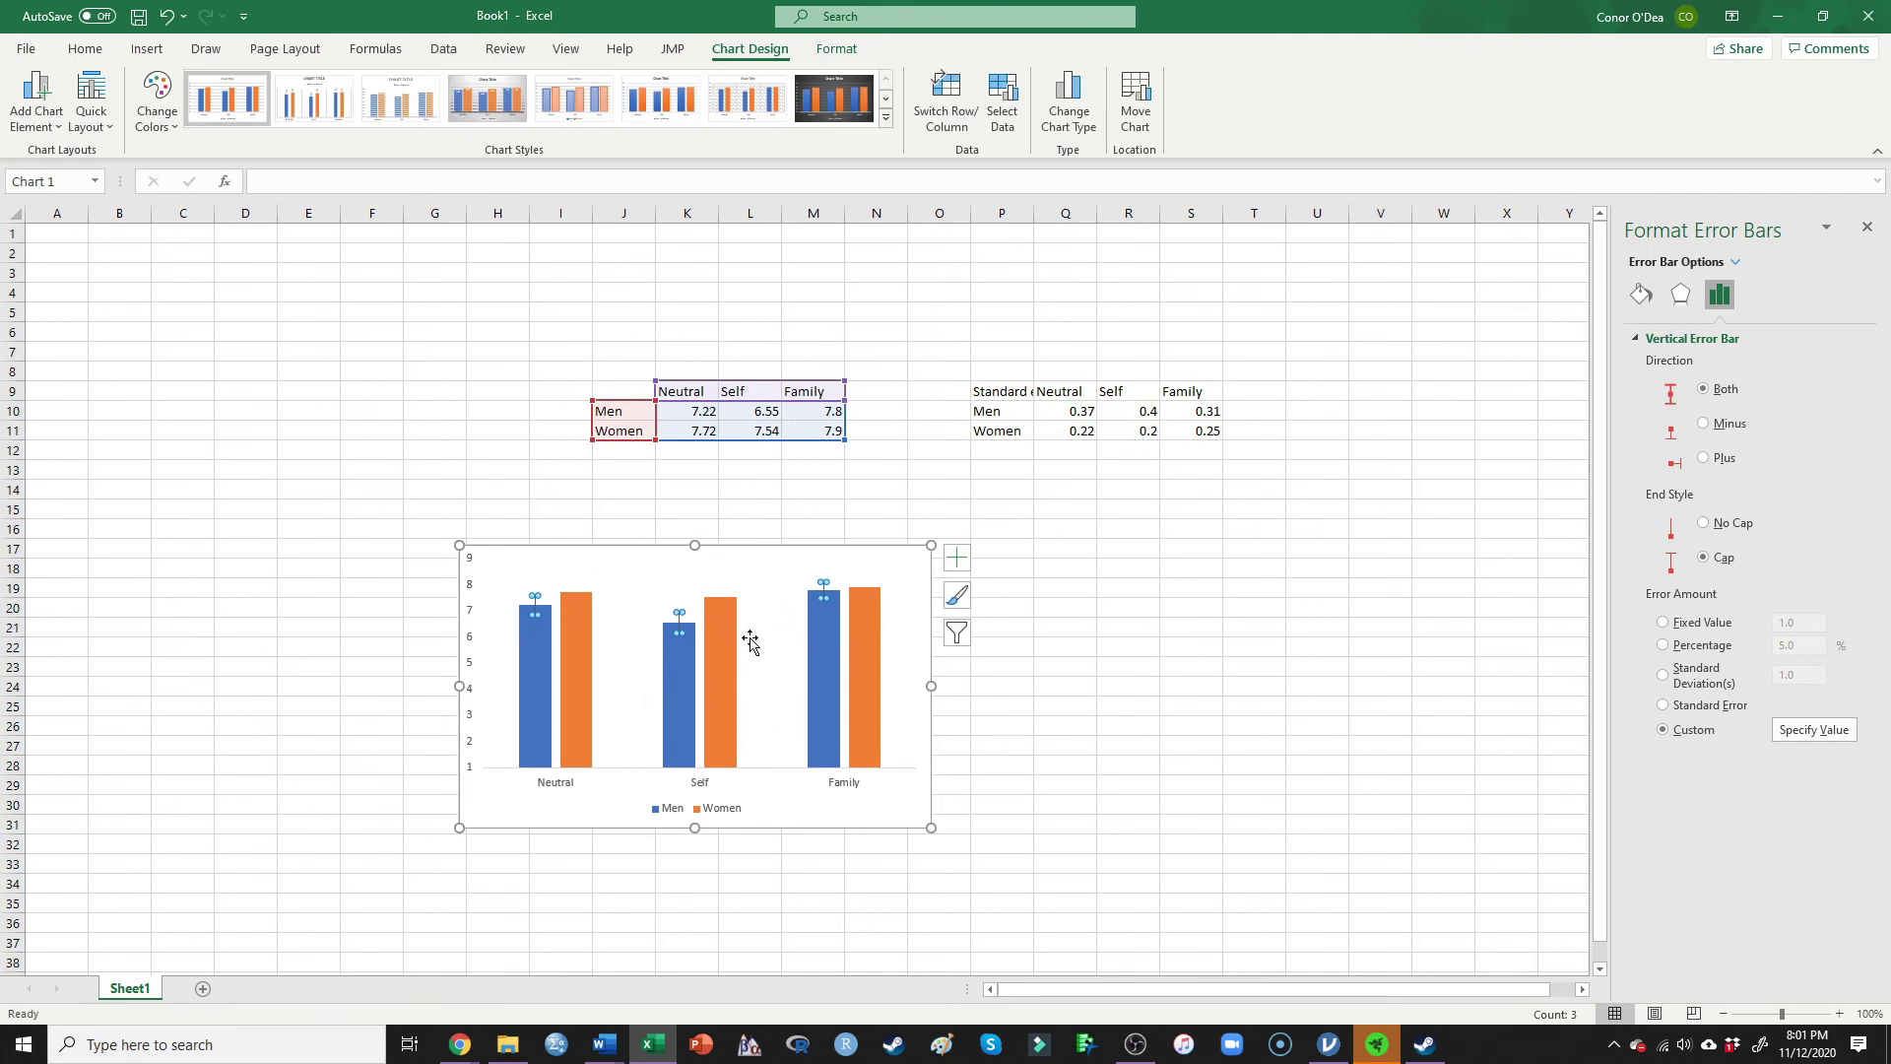
Step: Add error bars to the Women series through Error Bars More Options
{"action": "left_click", "coordinate": [616, 548]}
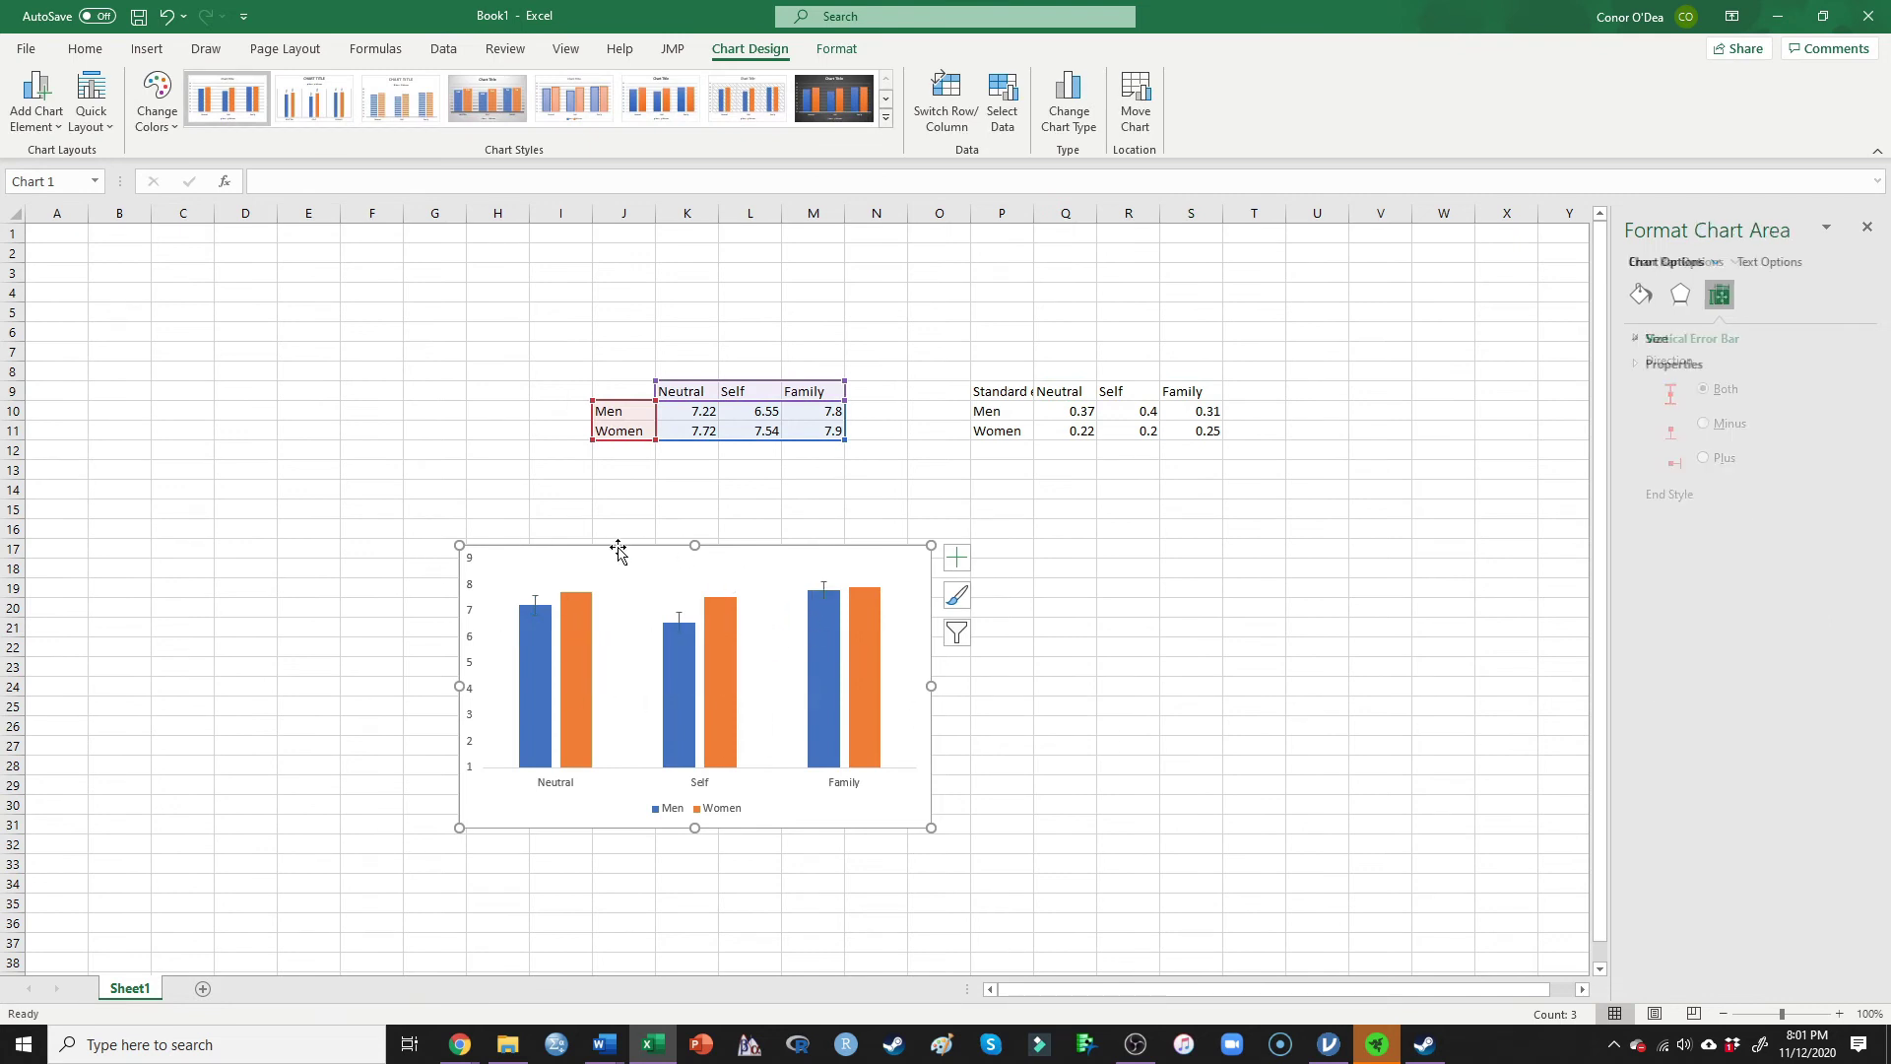
{"action": "left_click", "coordinate": [37, 110]}
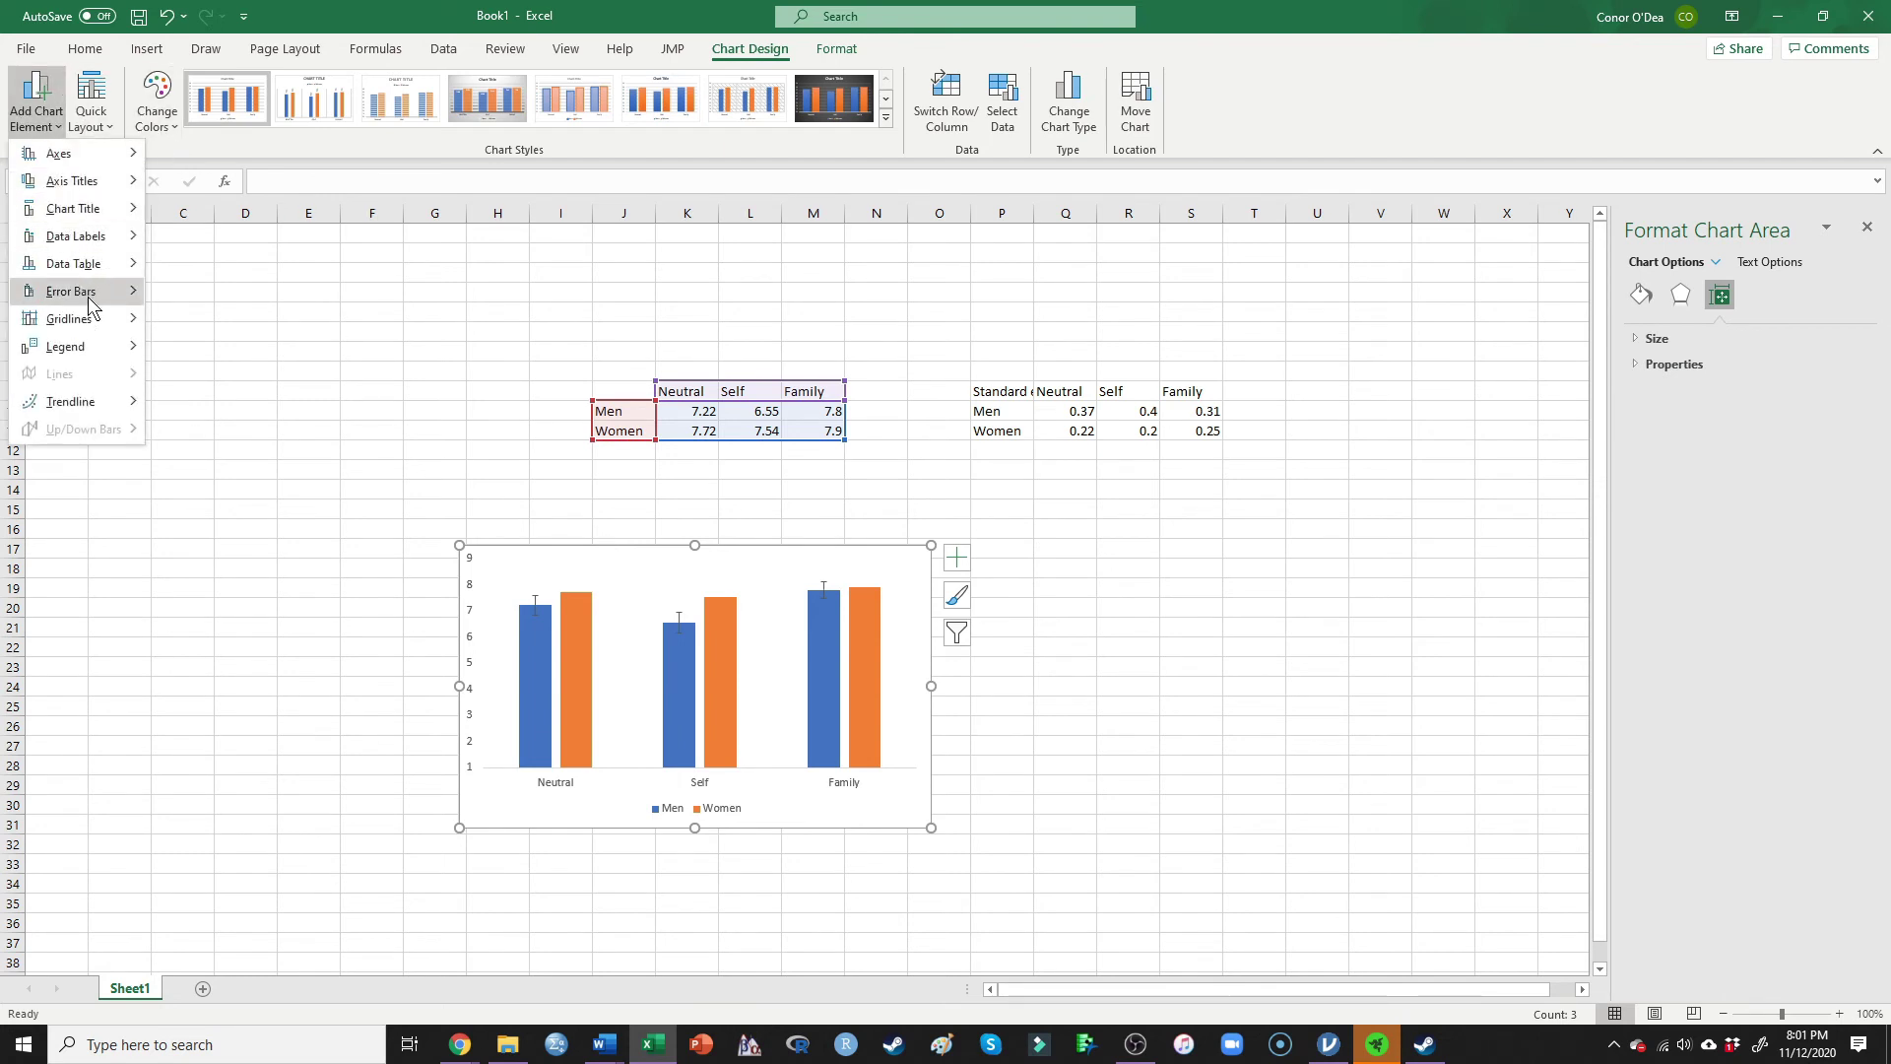
{"action": "mouse_move", "coordinate": [90, 304]}
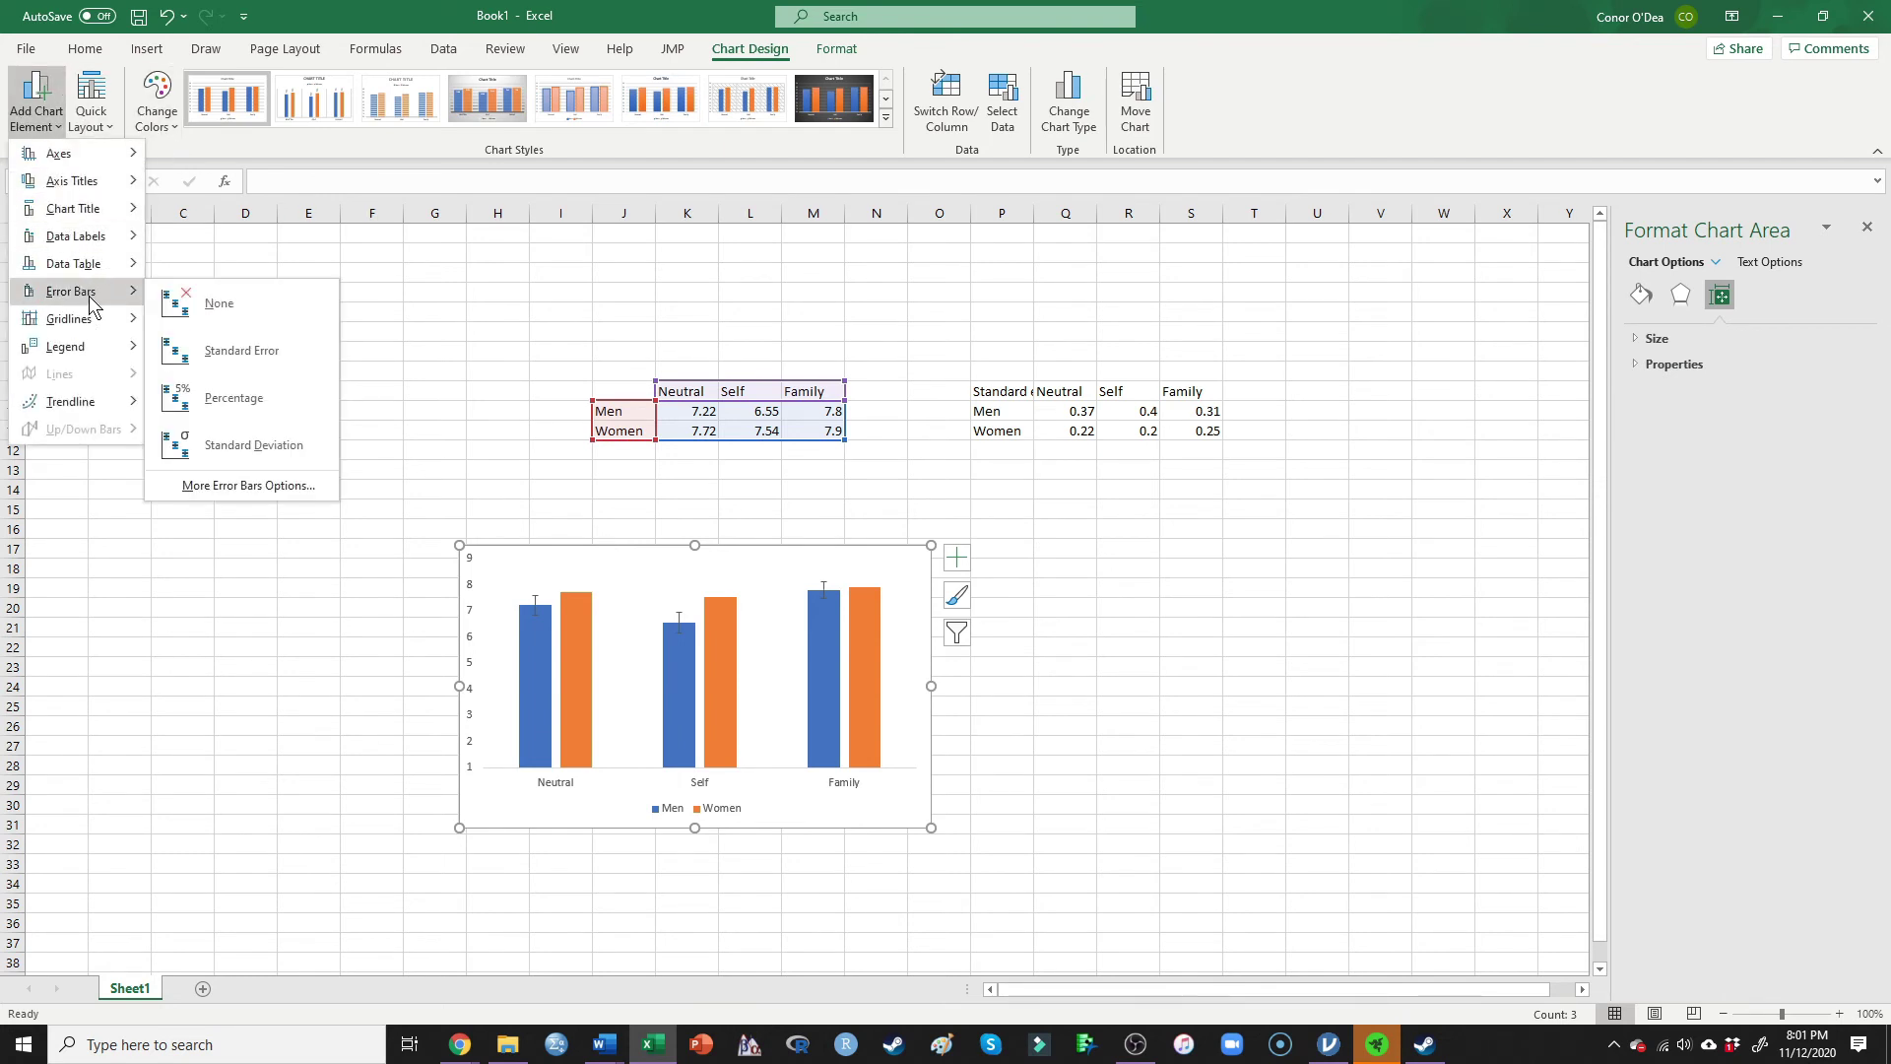
{"action": "left_click", "coordinate": [211, 486]}
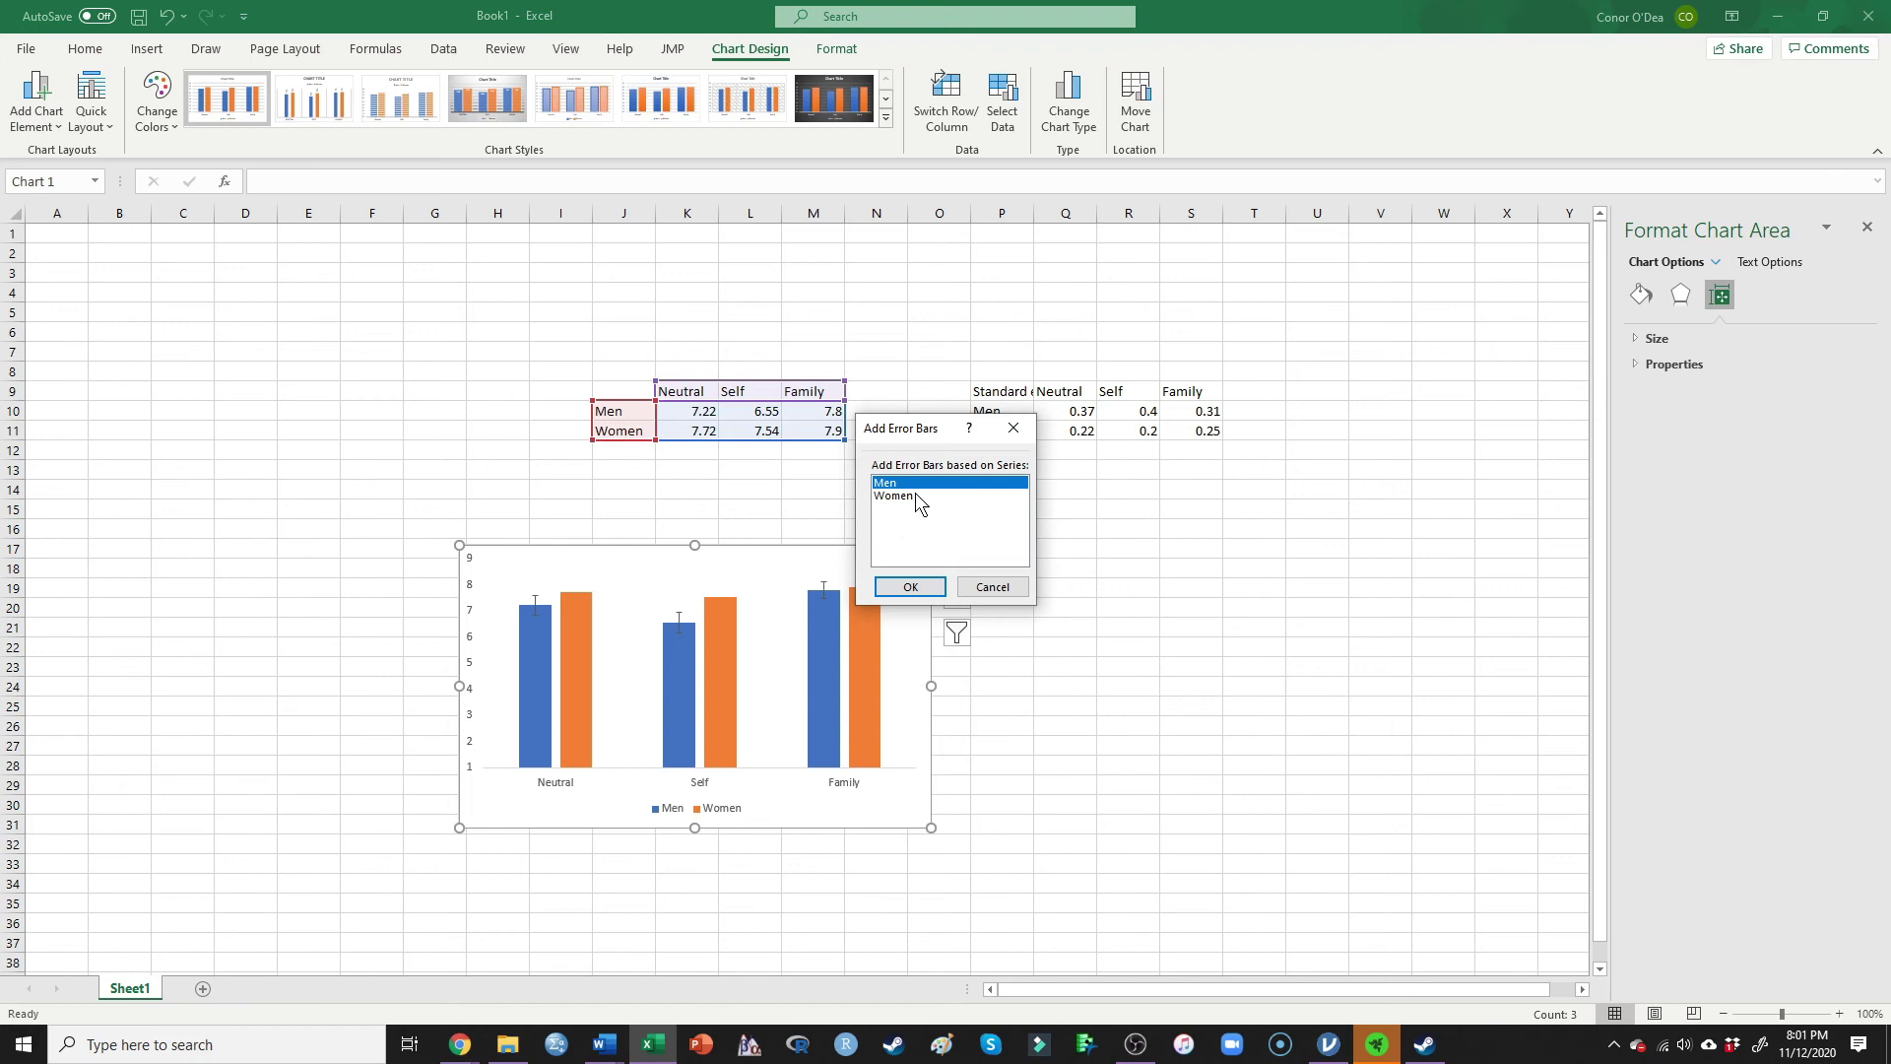
{"action": "left_click", "coordinate": [914, 494]}
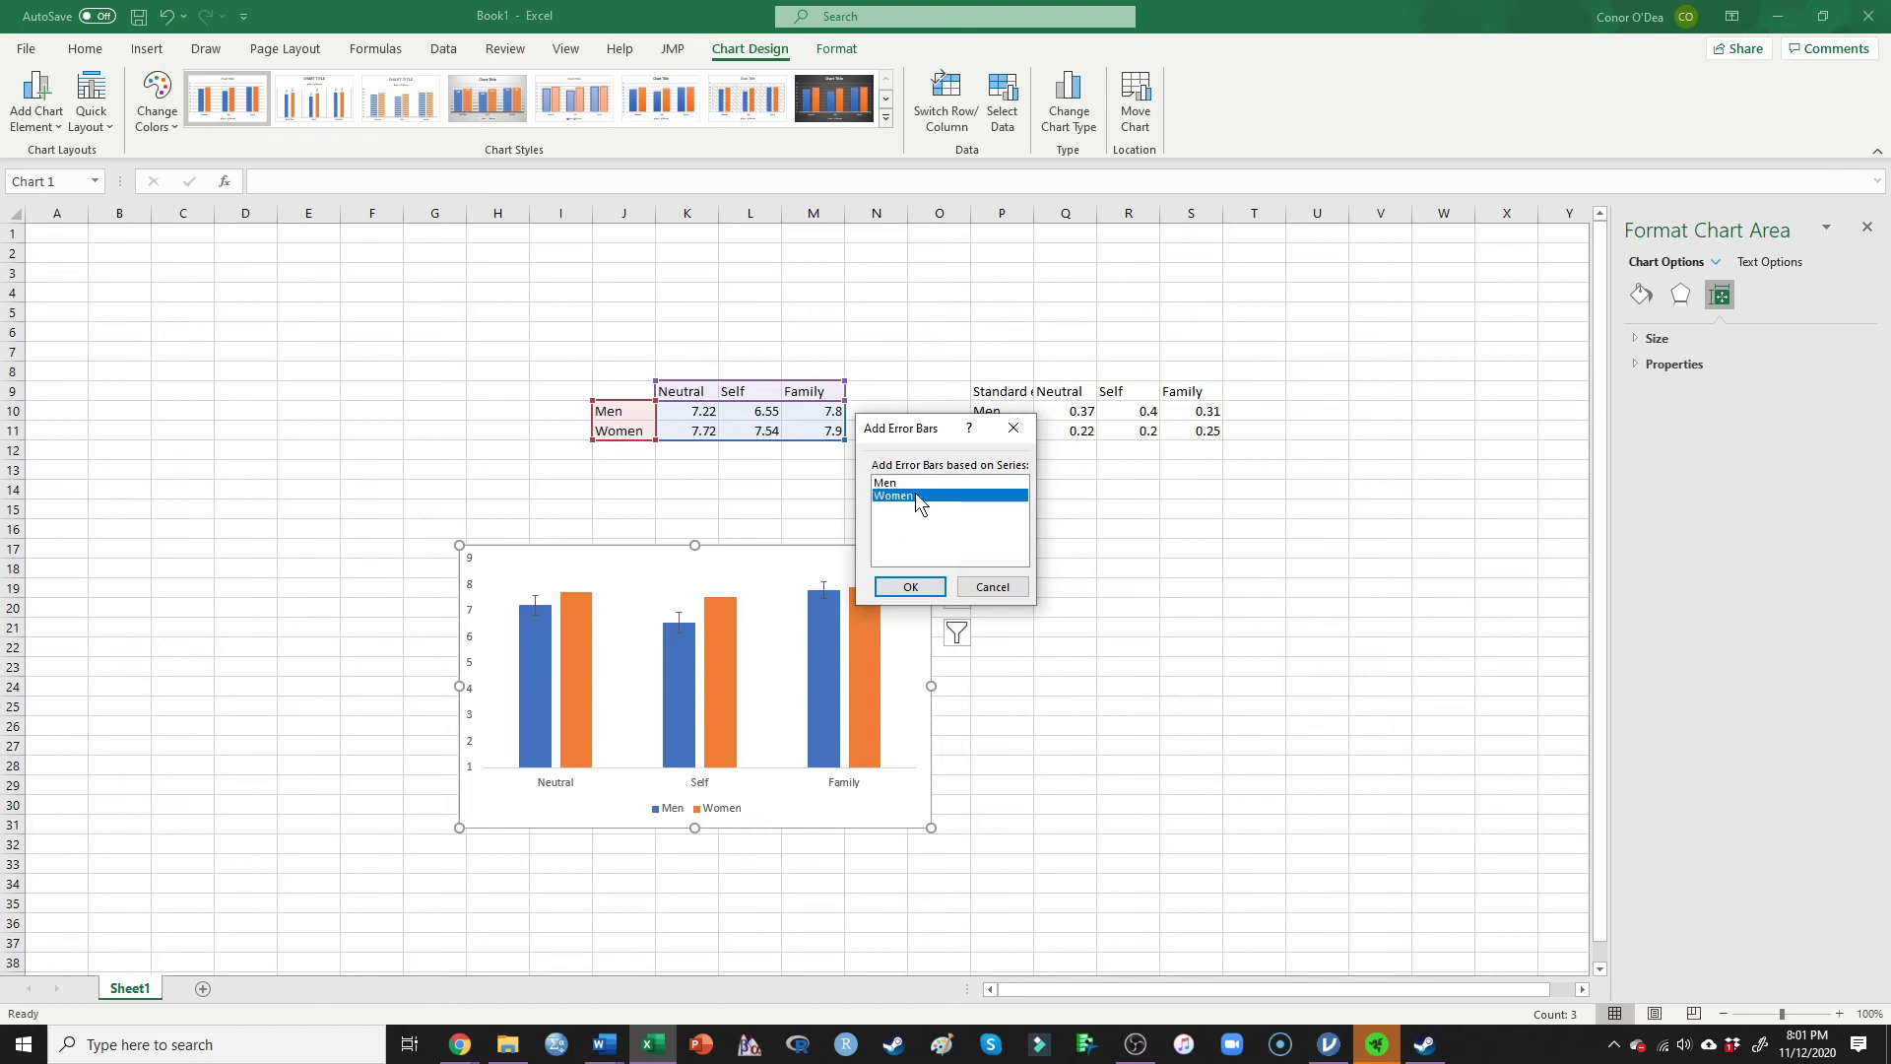
{"action": "left_click", "coordinate": [910, 586]}
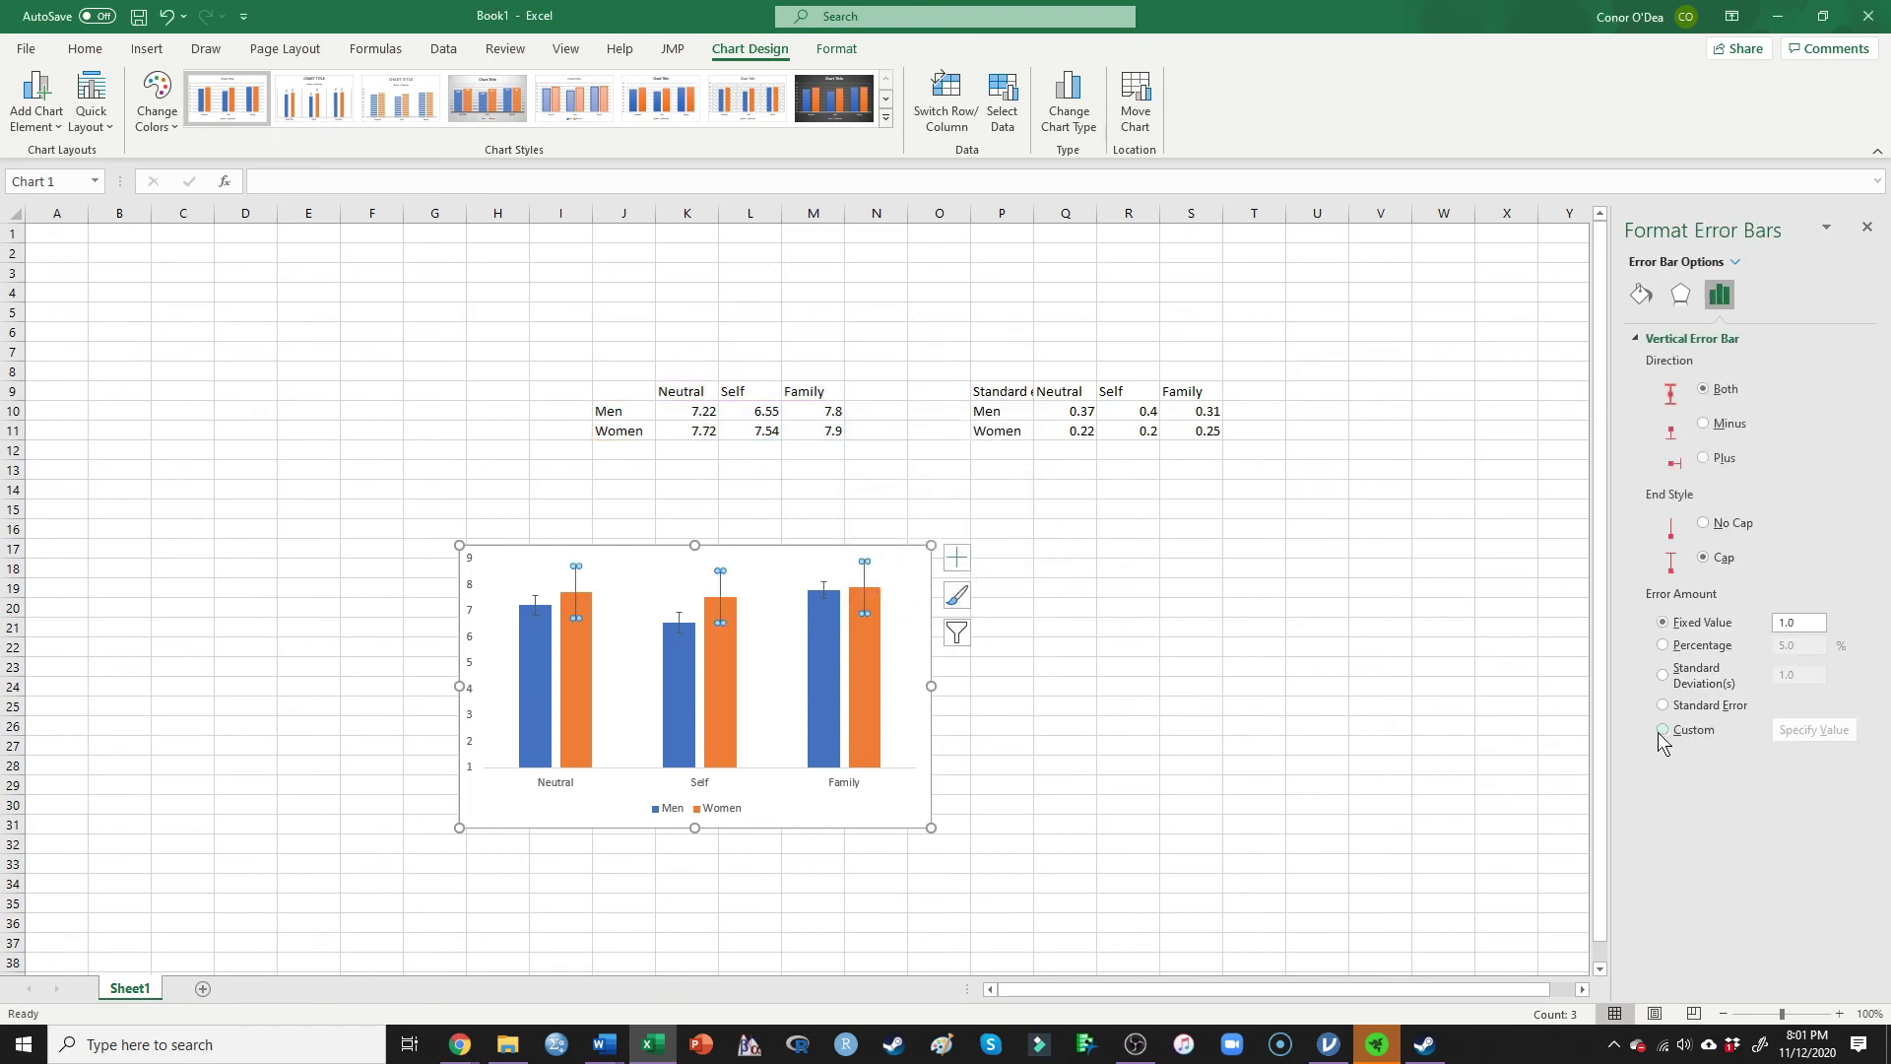
Step: Use Q11:S11 as custom positive and negative error values for the Women bars
{"action": "left_click", "coordinate": [1660, 730]}
{"action": "left_click", "coordinate": [1811, 731]}
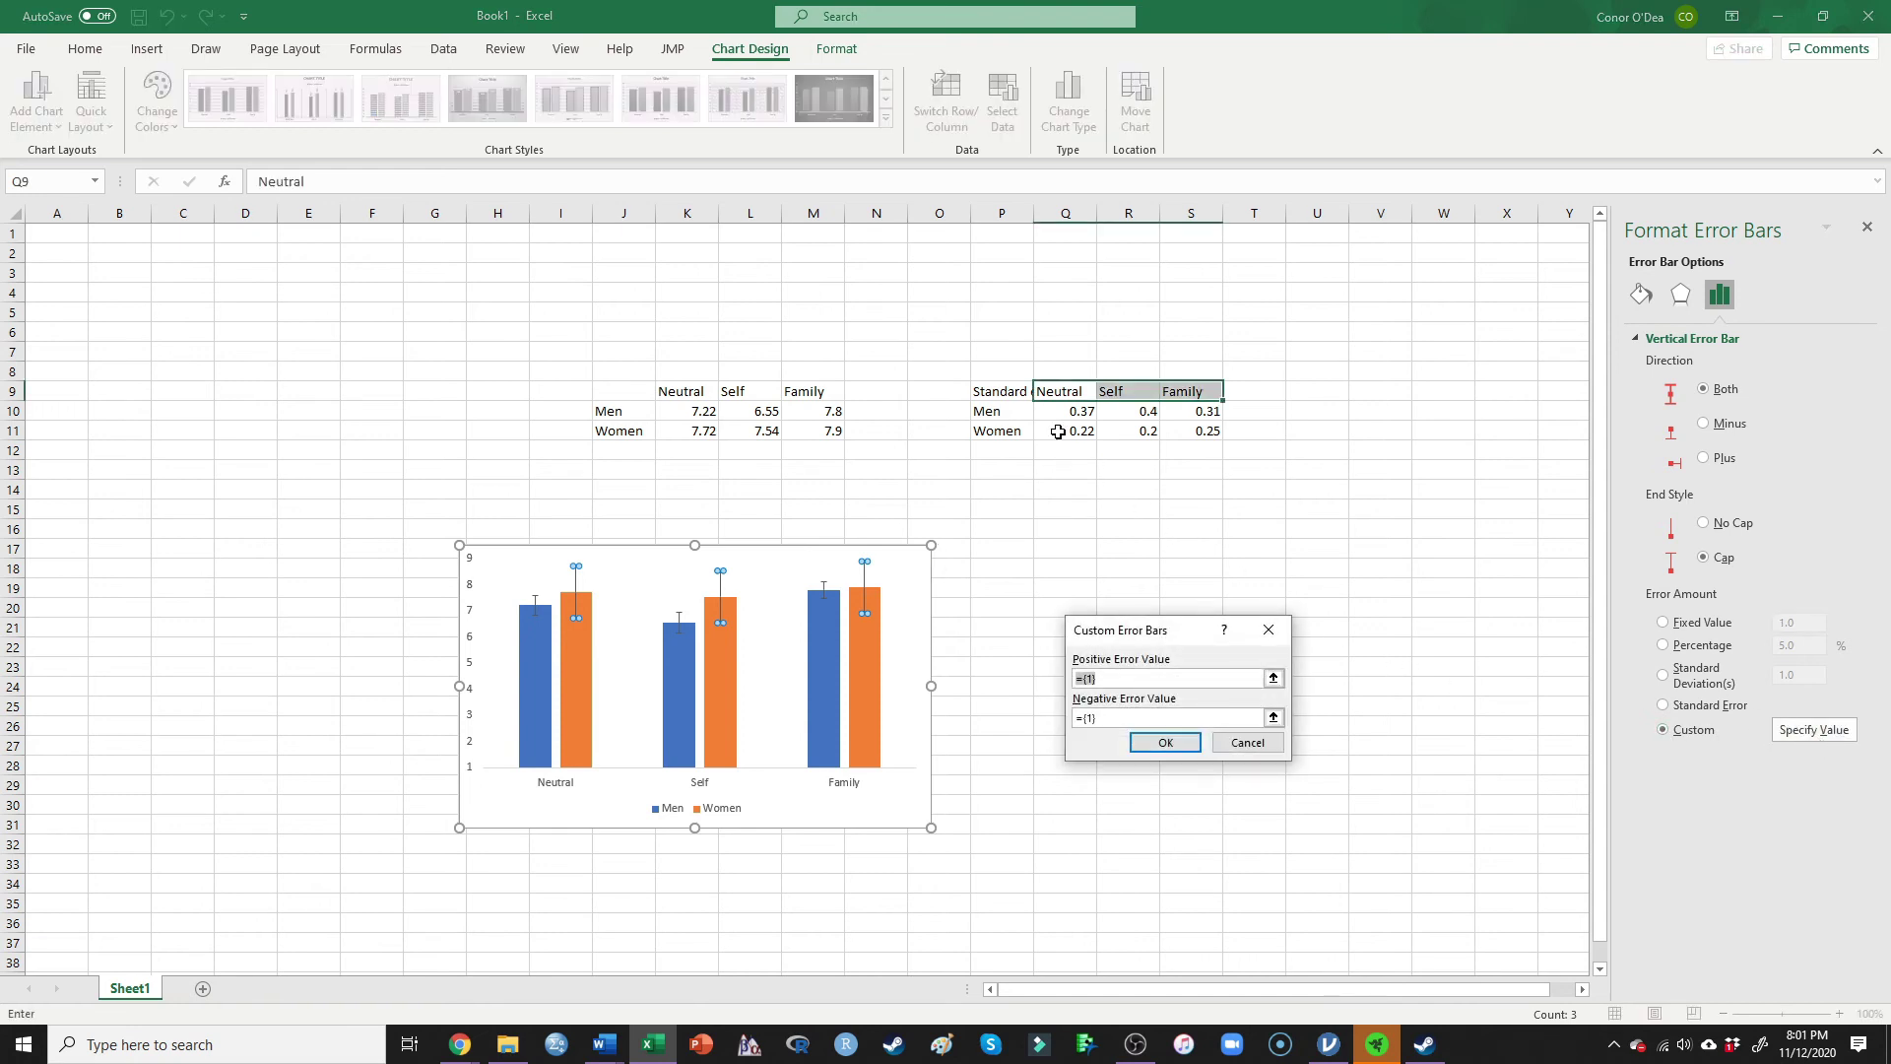
{"action": "left_click_drag", "start_coordinate": [1058, 433], "coordinate": [1207, 432]}
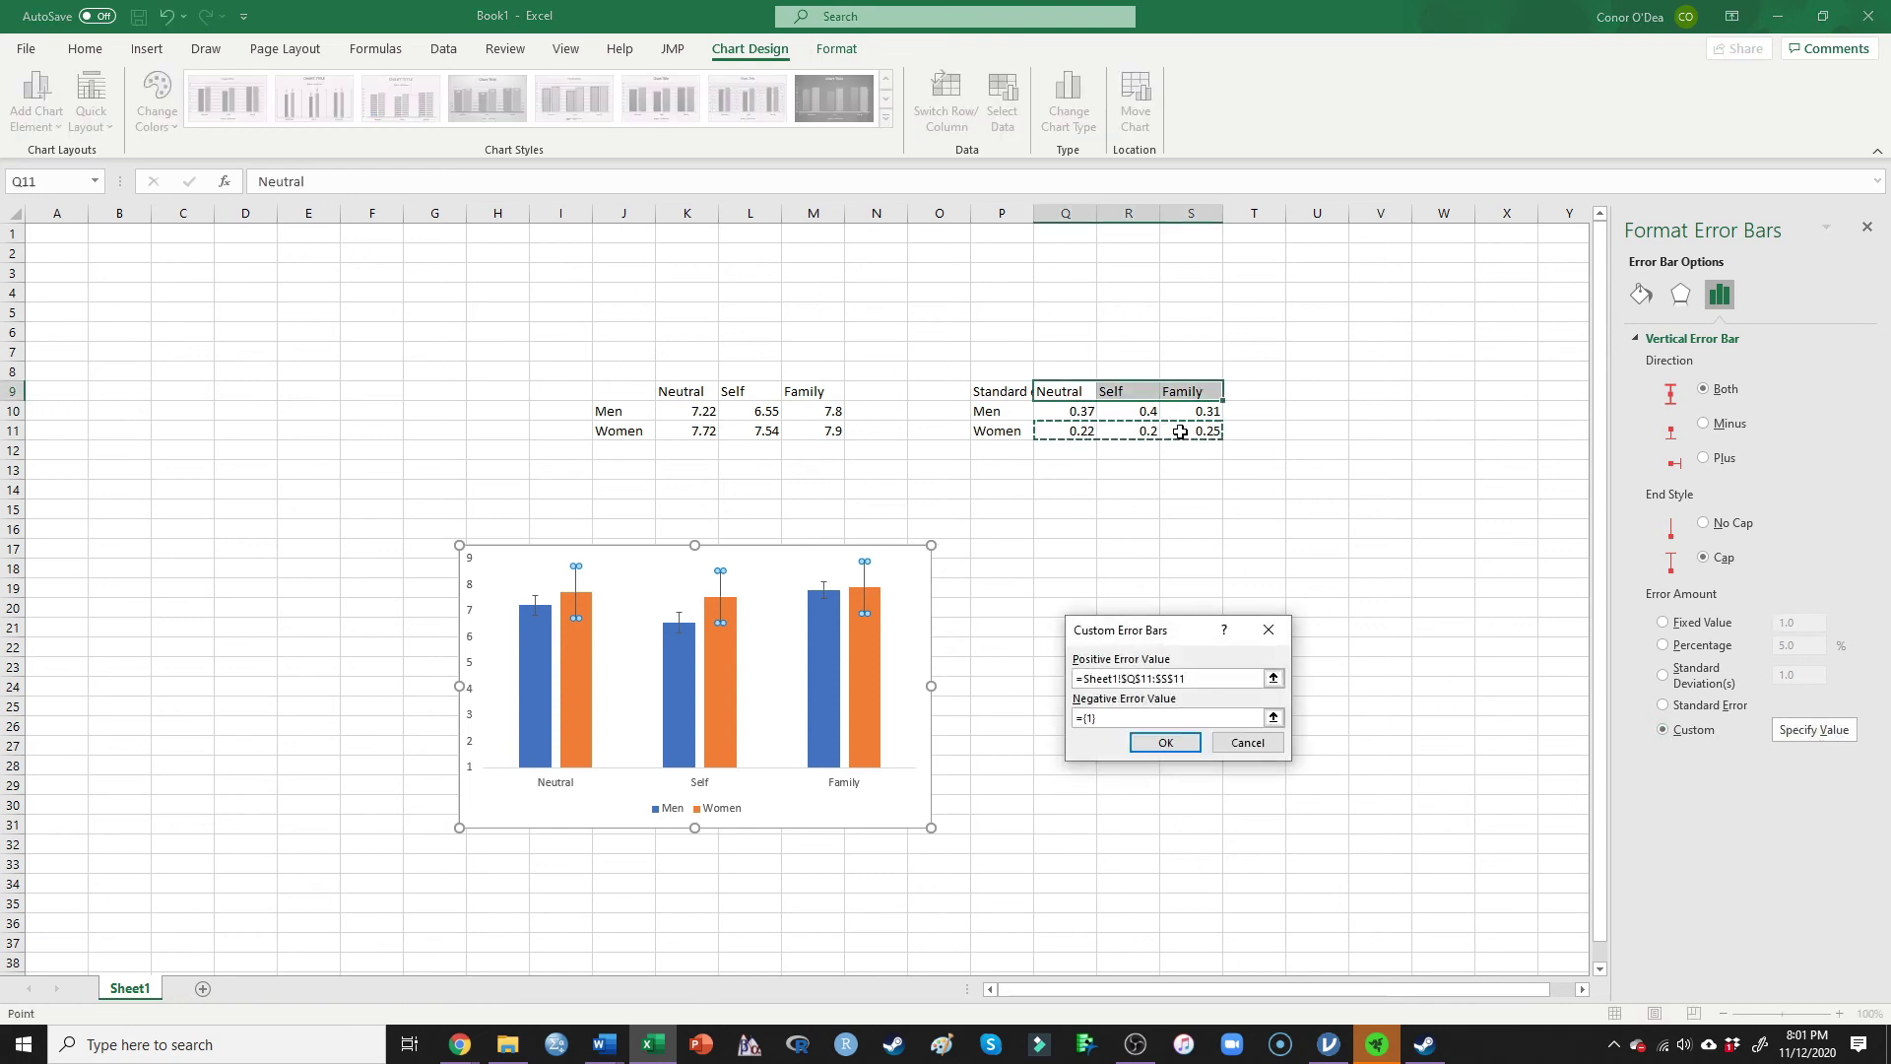
{"action": "left_click", "coordinate": [1126, 719]}
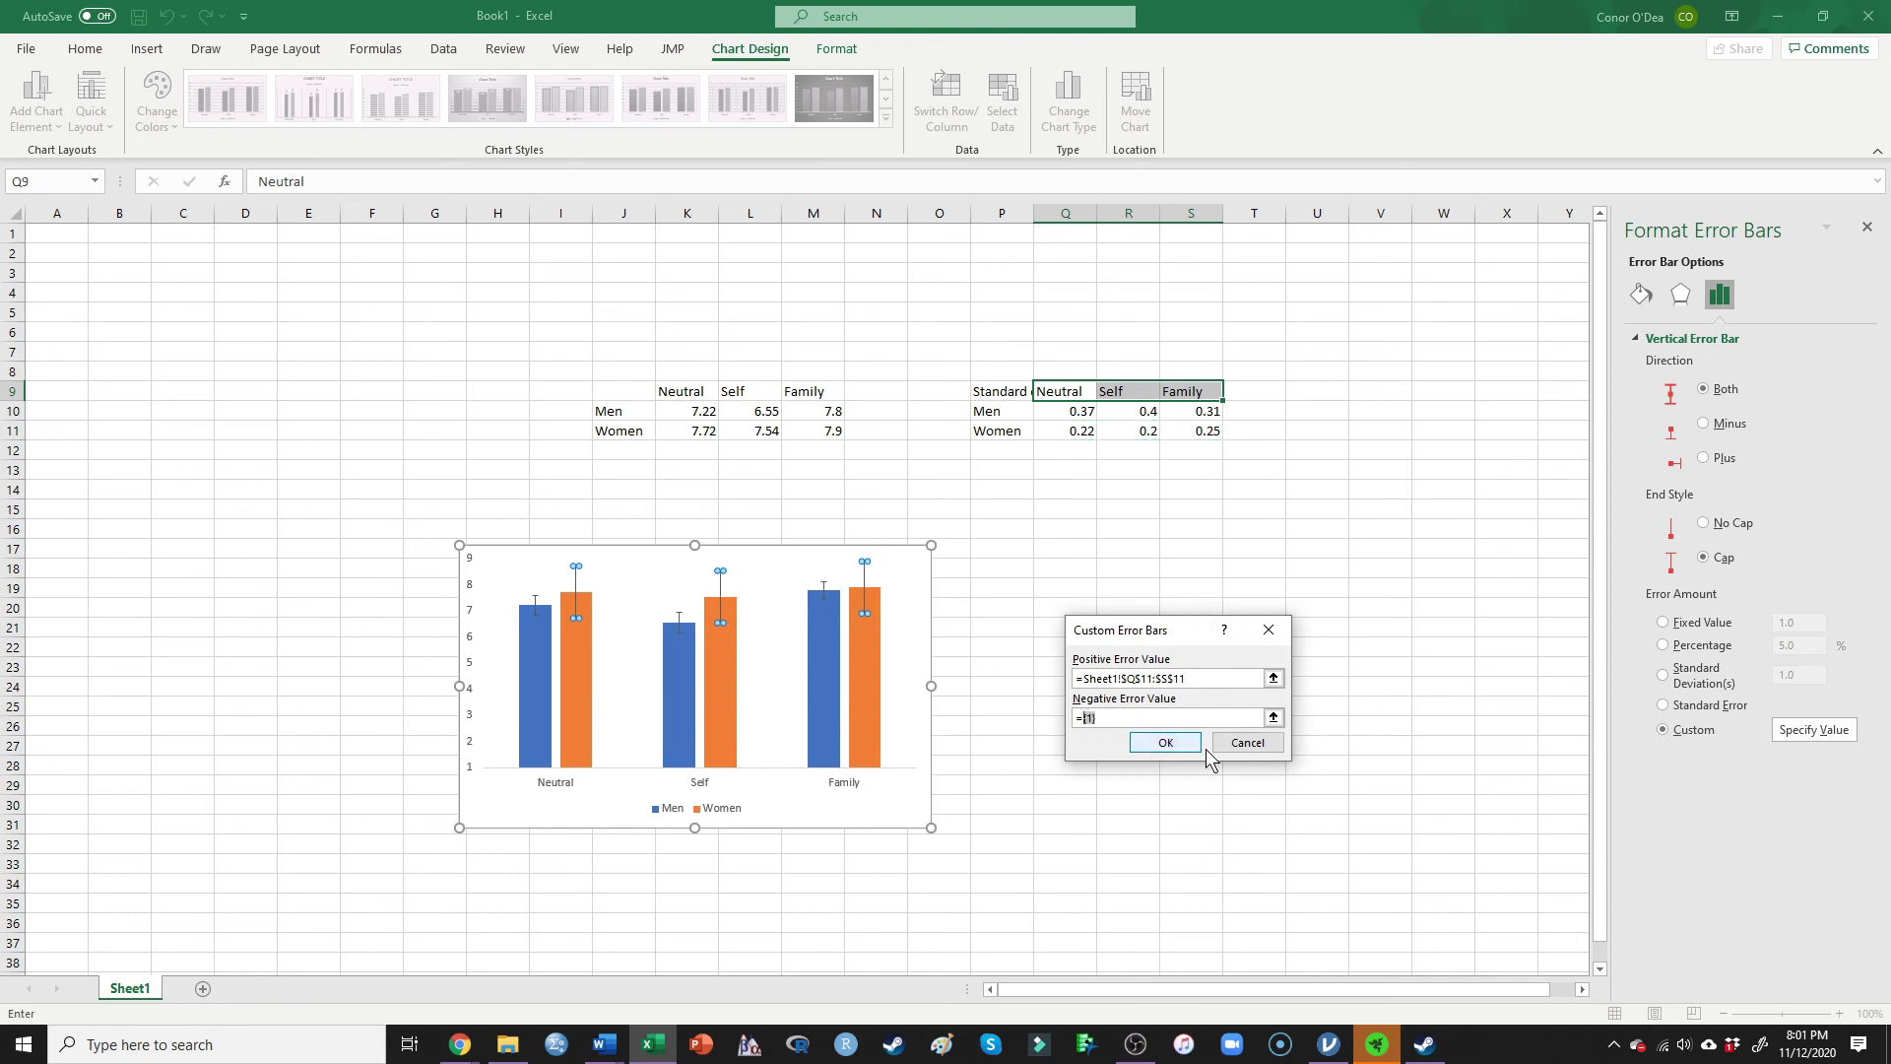
{"action": "left_click_drag", "start_coordinate": [1070, 435], "coordinate": [1207, 431]}
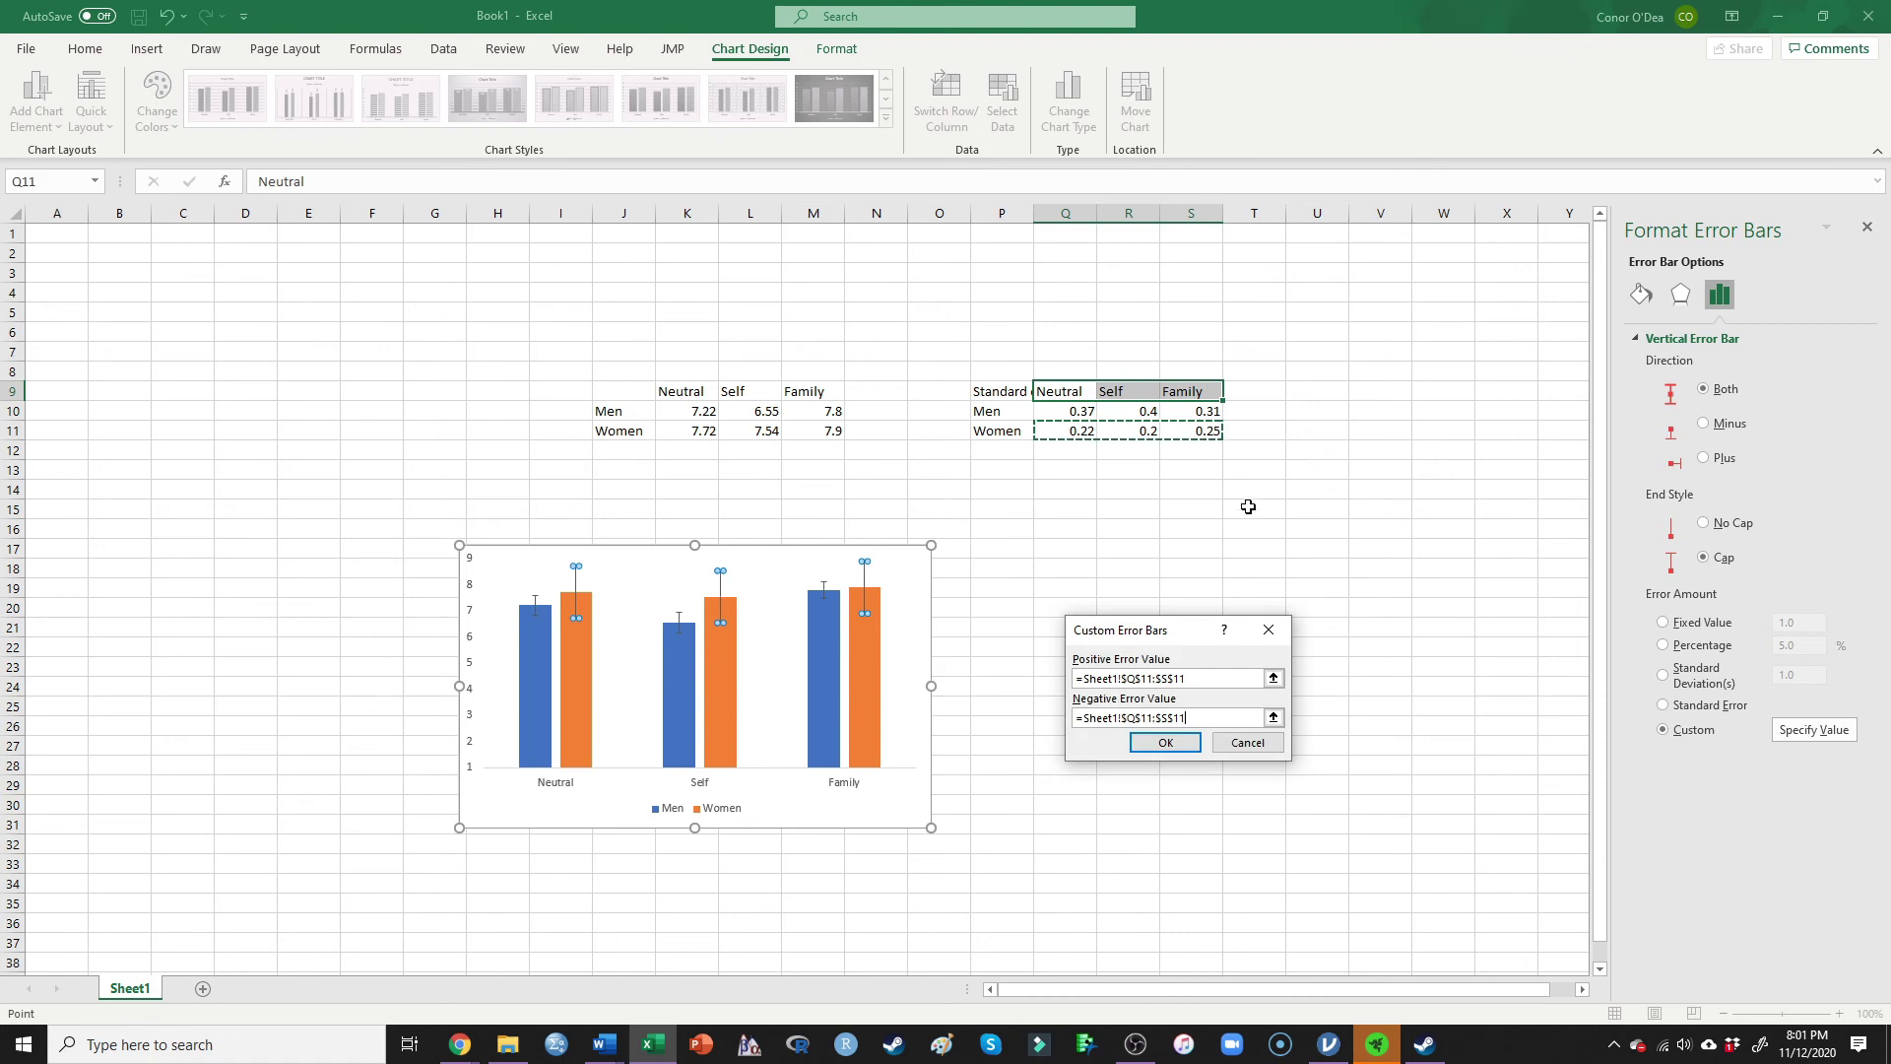
{"action": "left_click", "coordinate": [1135, 746]}
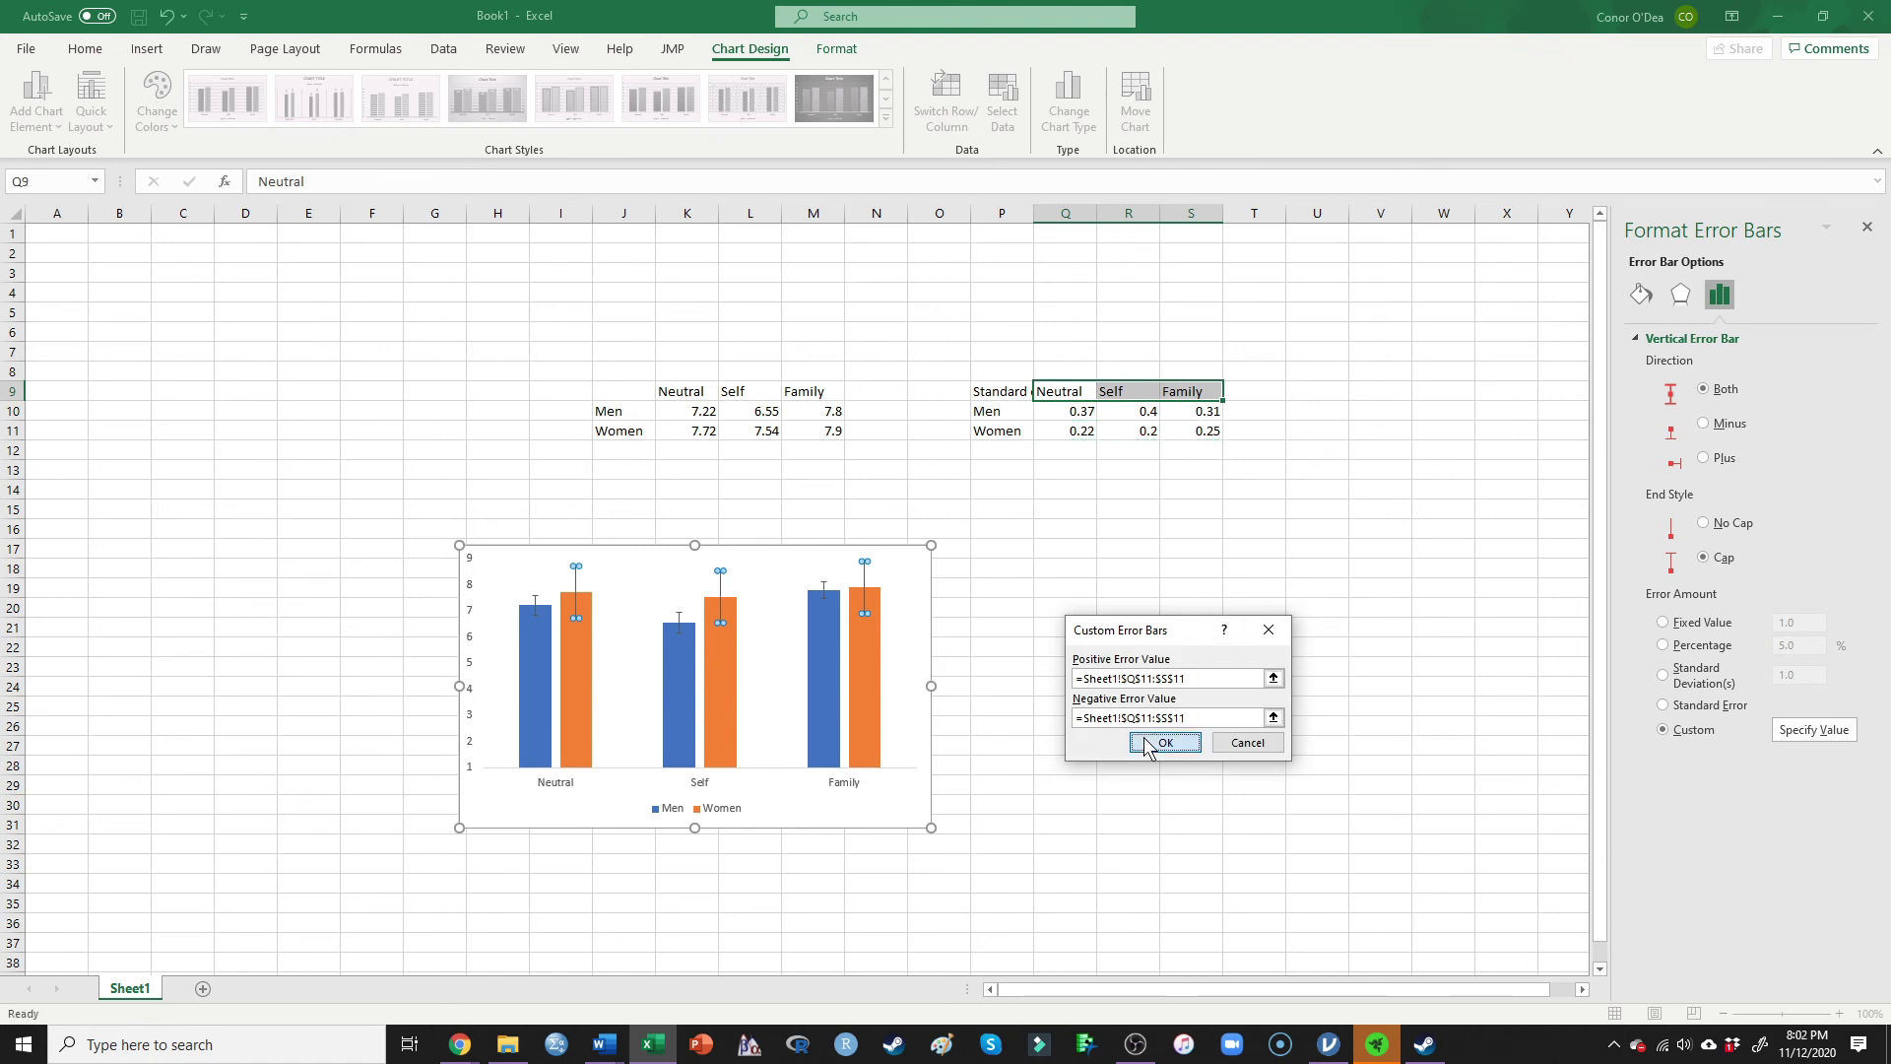
{"action": "left_click", "coordinate": [899, 549]}
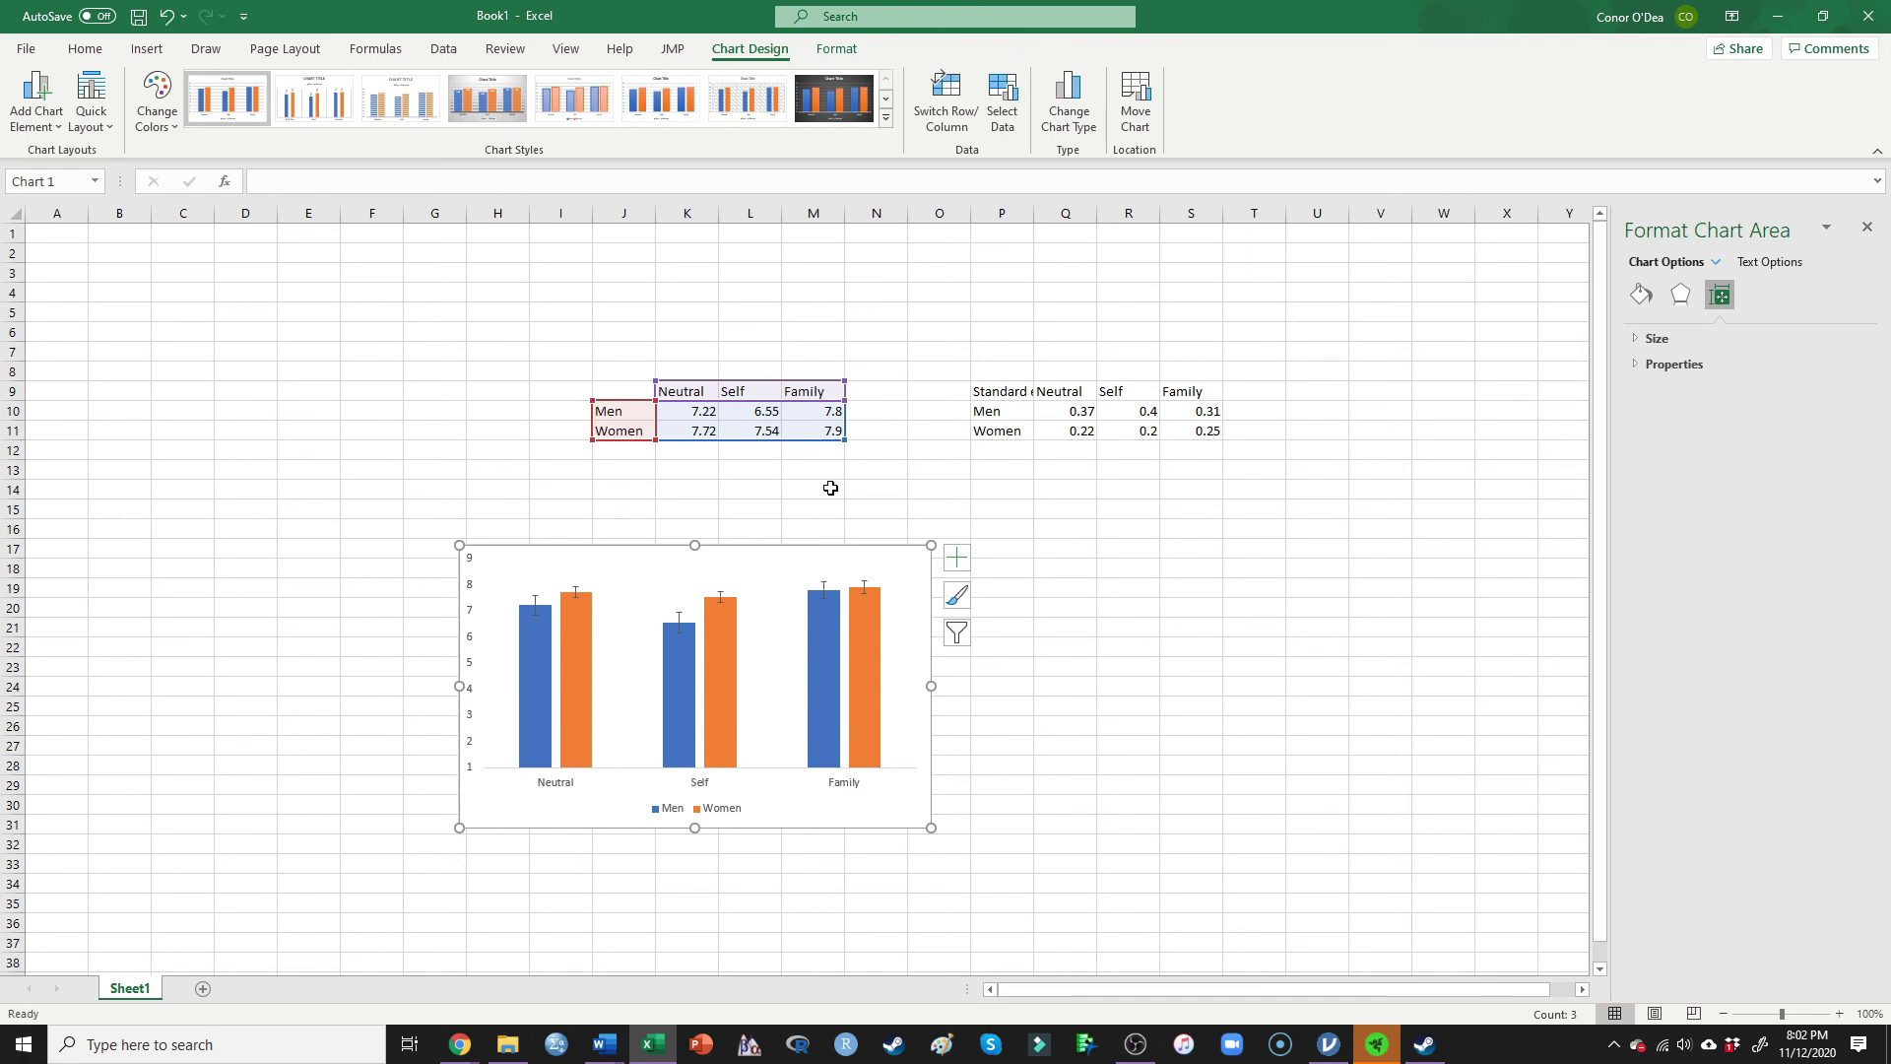
Step: Set all chart text to Times New Roman, size 12
{"action": "left_click", "coordinate": [81, 52]}
{"action": "left_click", "coordinate": [237, 89]}
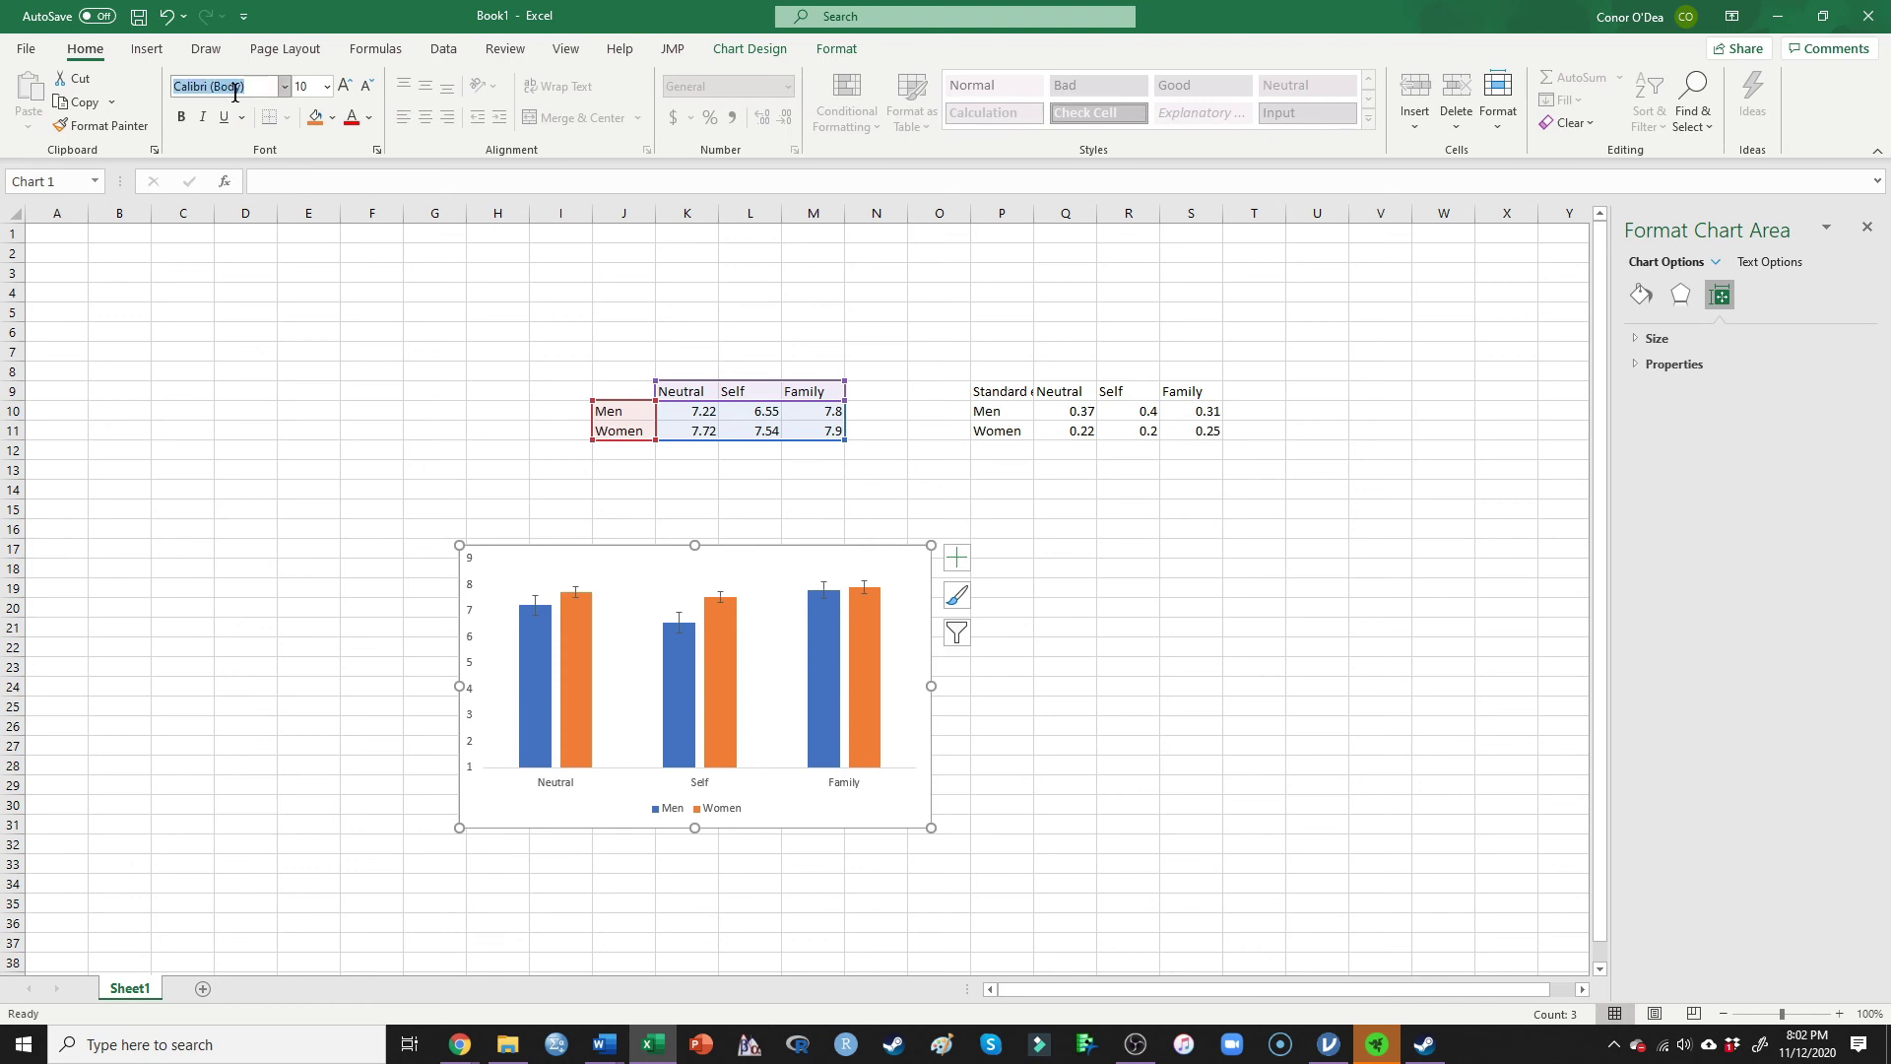
{"action": "type", "text": "Times New Roman"}
{"action": "key", "text": "Tab"}
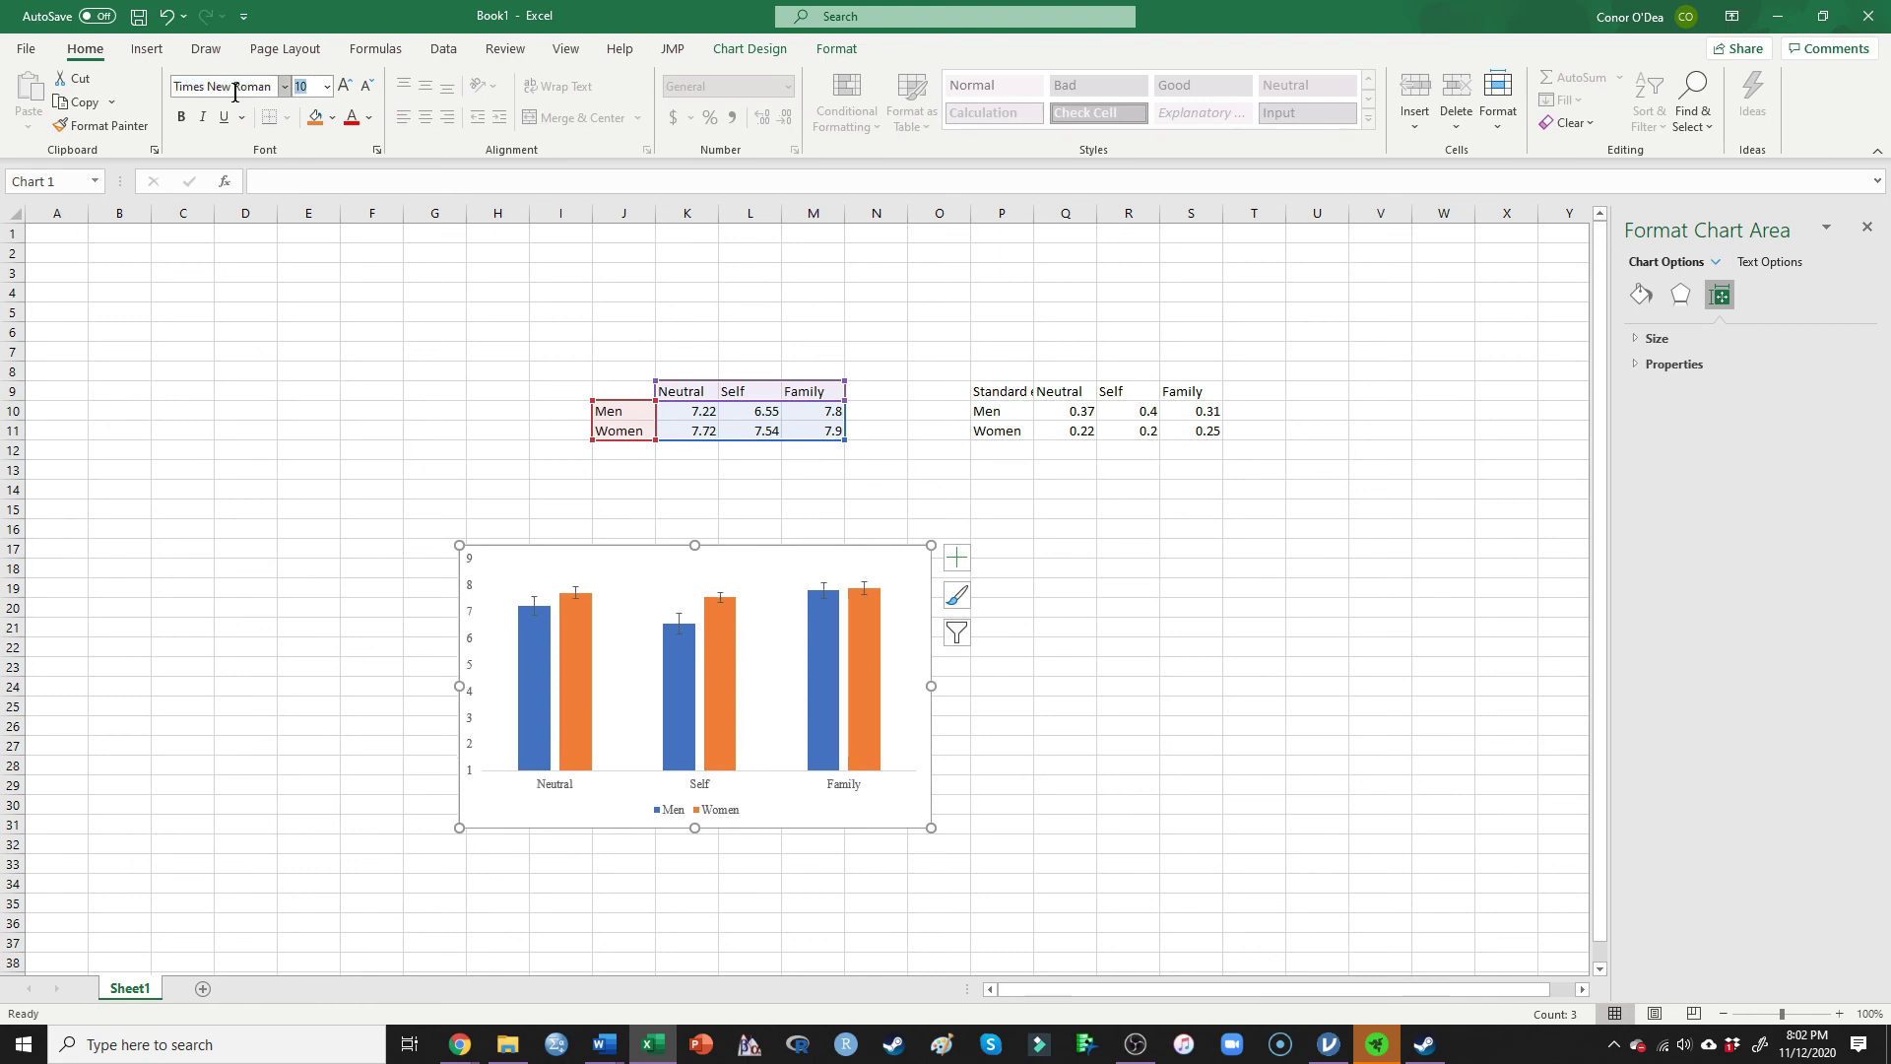
{"action": "type", "text": "12"}
{"action": "key", "text": "Return"}
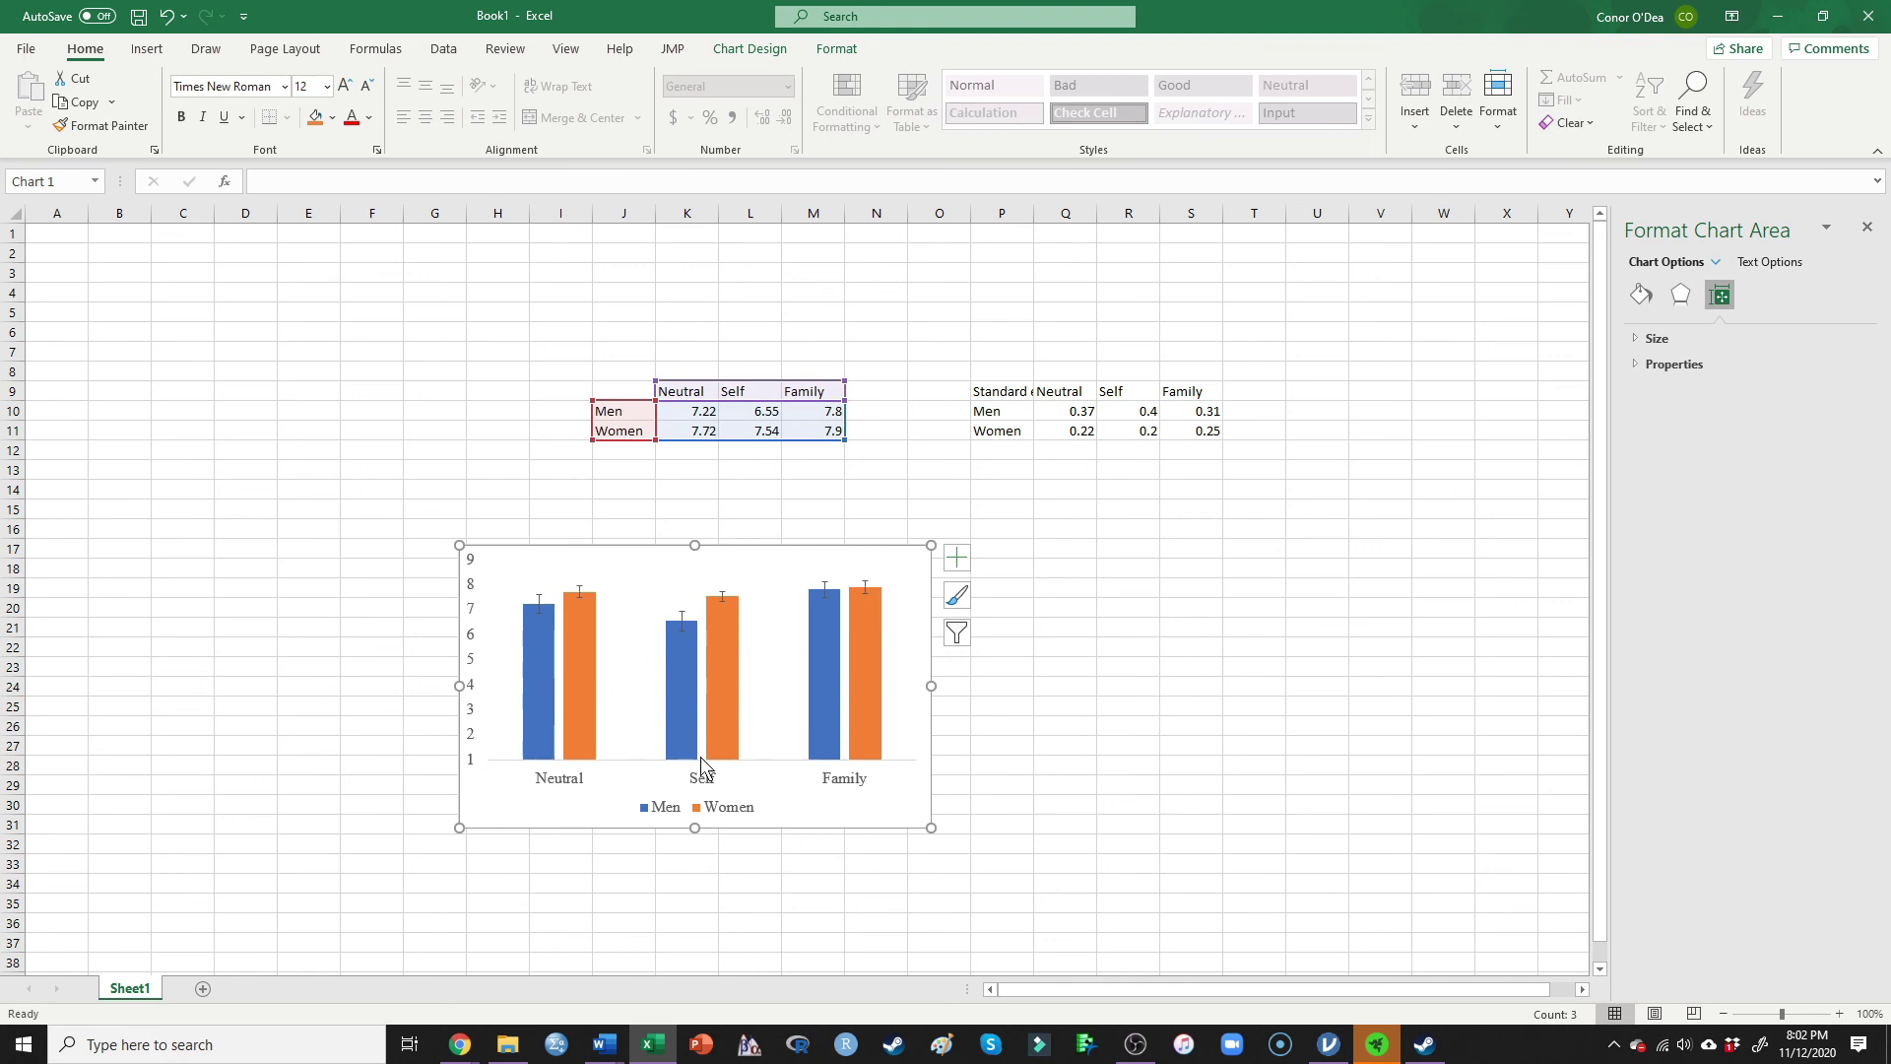
Step: Move the chart legend to the right of the columns
{"action": "left_click", "coordinate": [705, 813]}
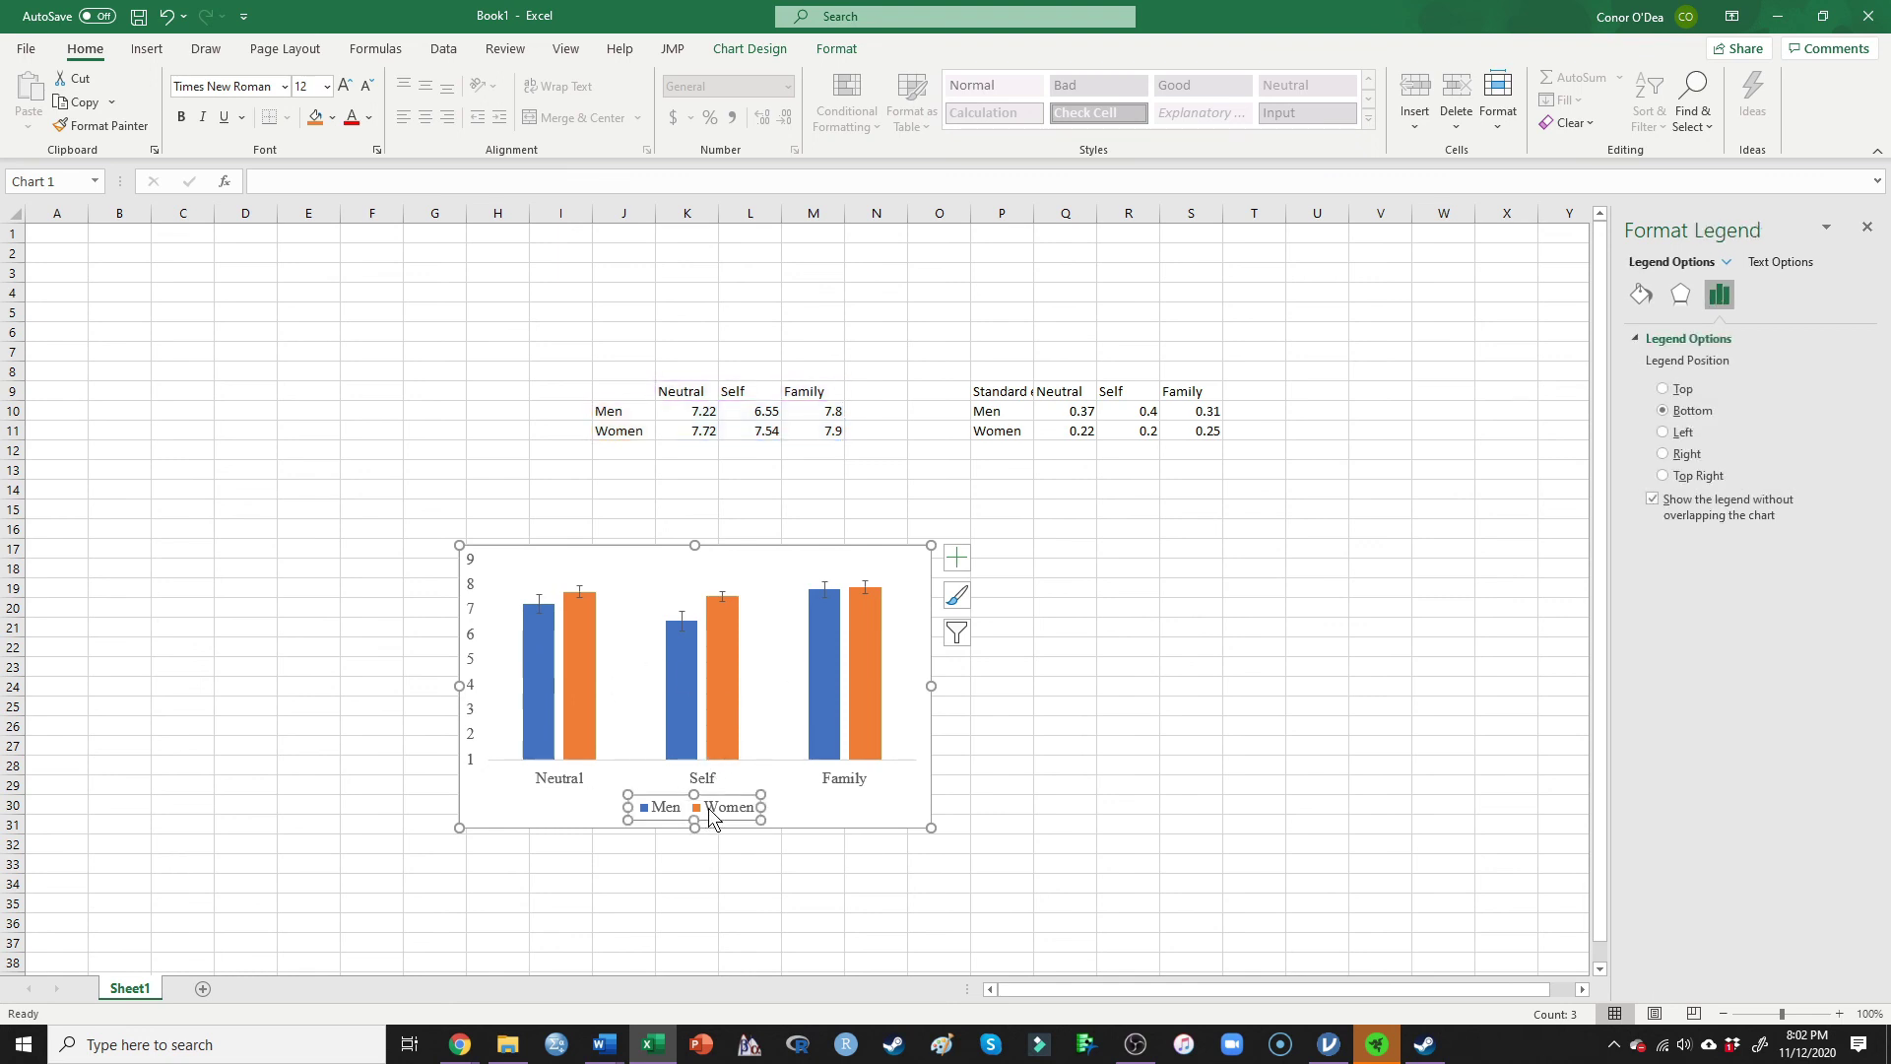
{"action": "left_click", "coordinate": [1663, 454]}
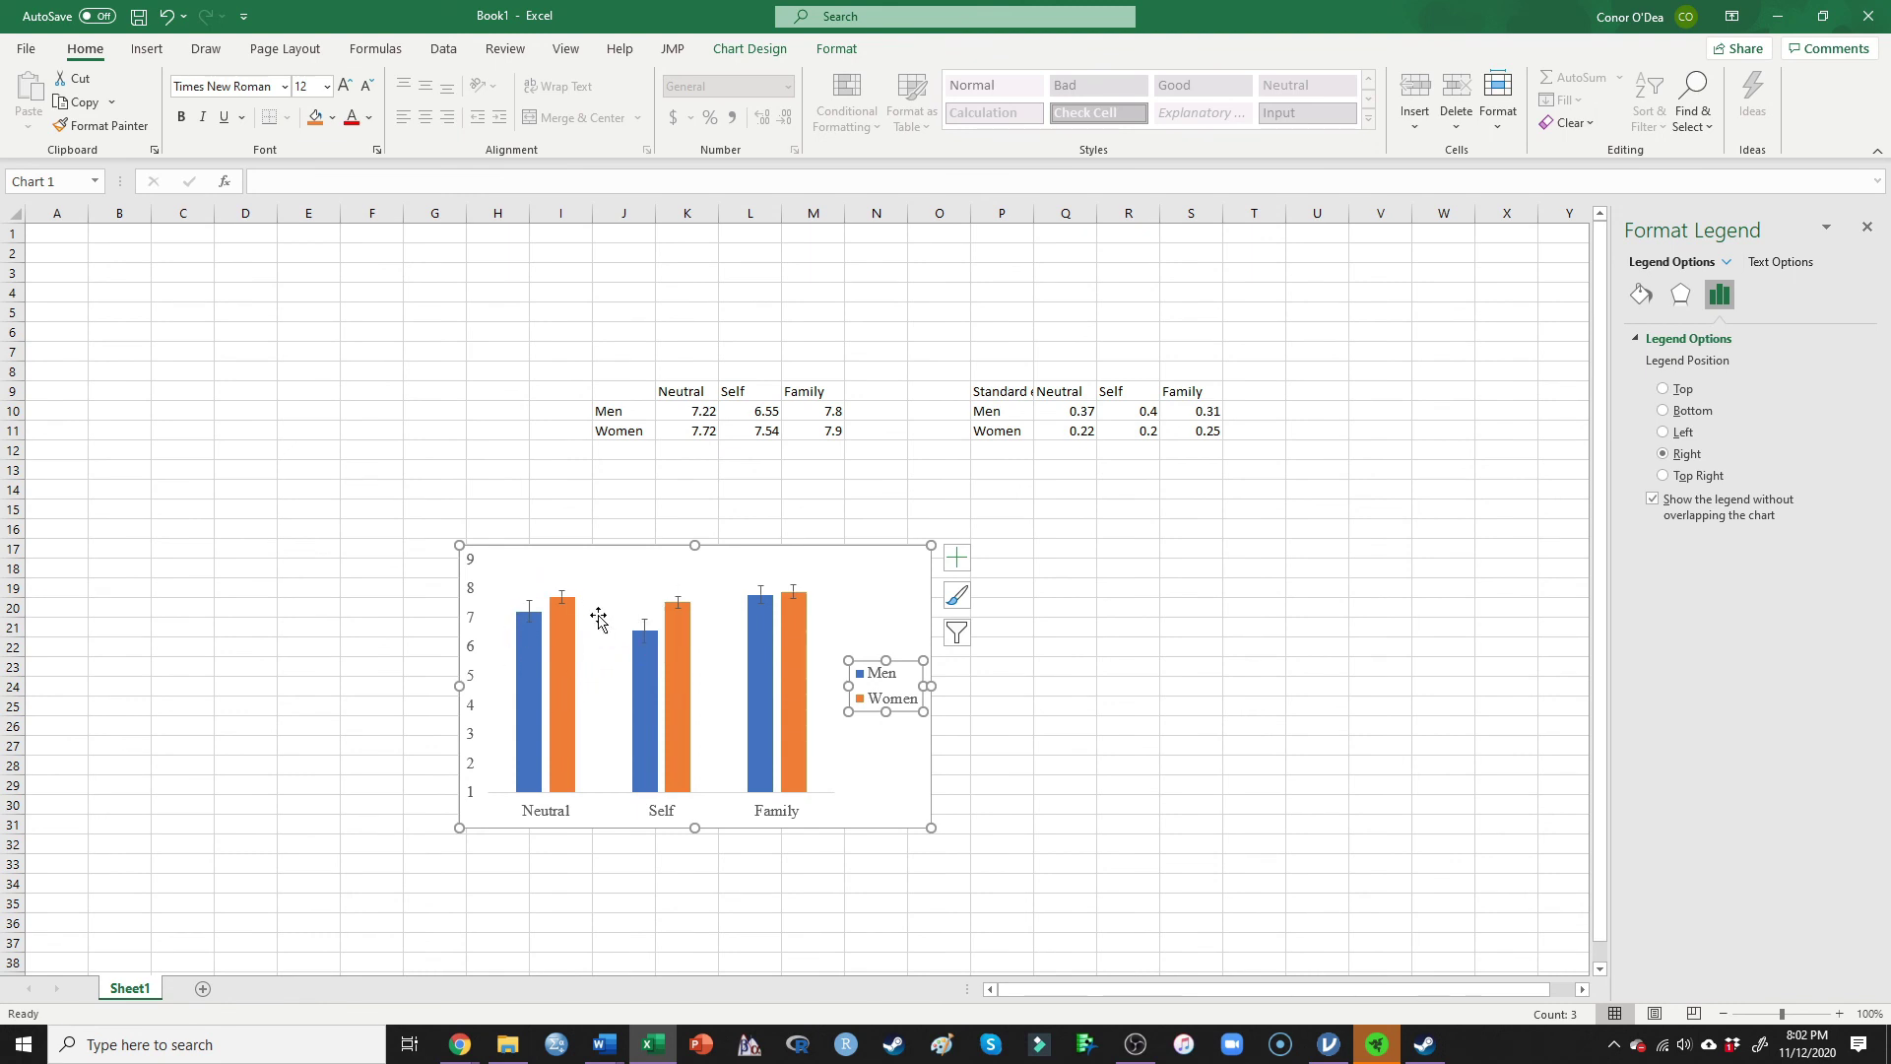
{"action": "mouse_move", "coordinate": [640, 669]}
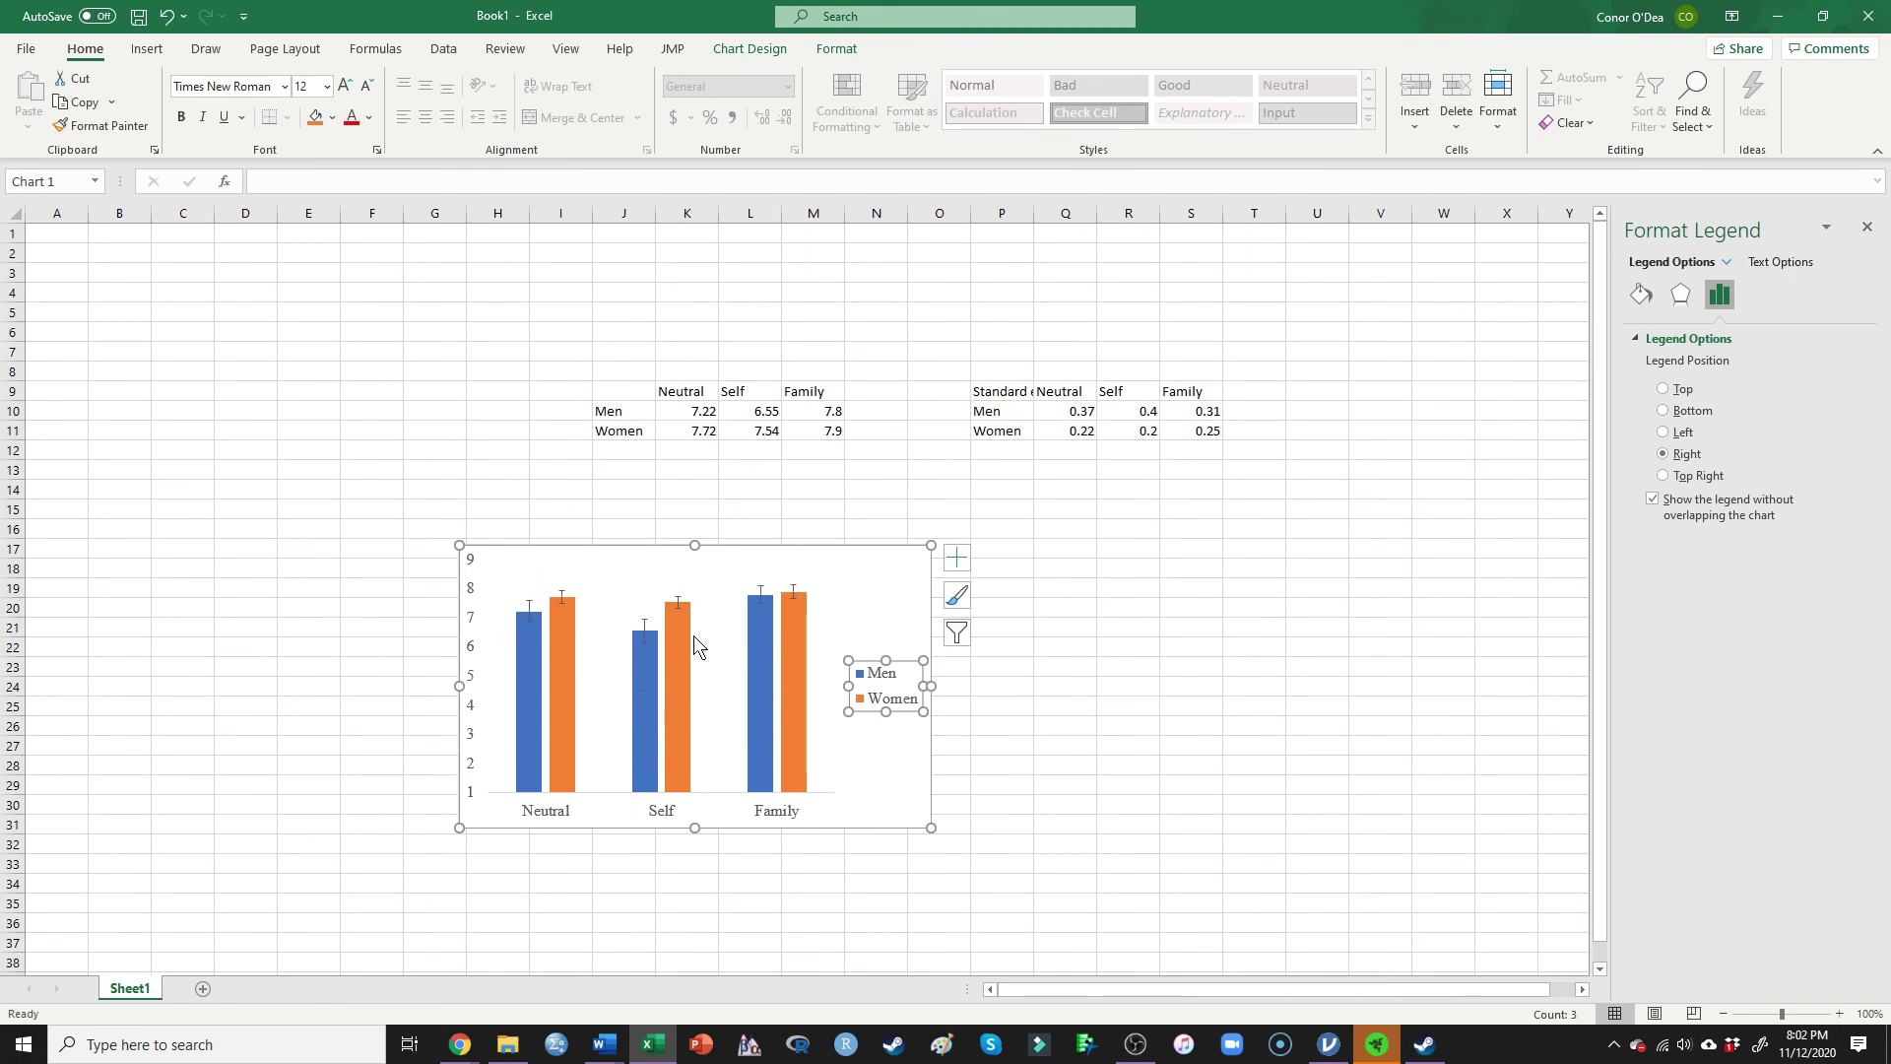